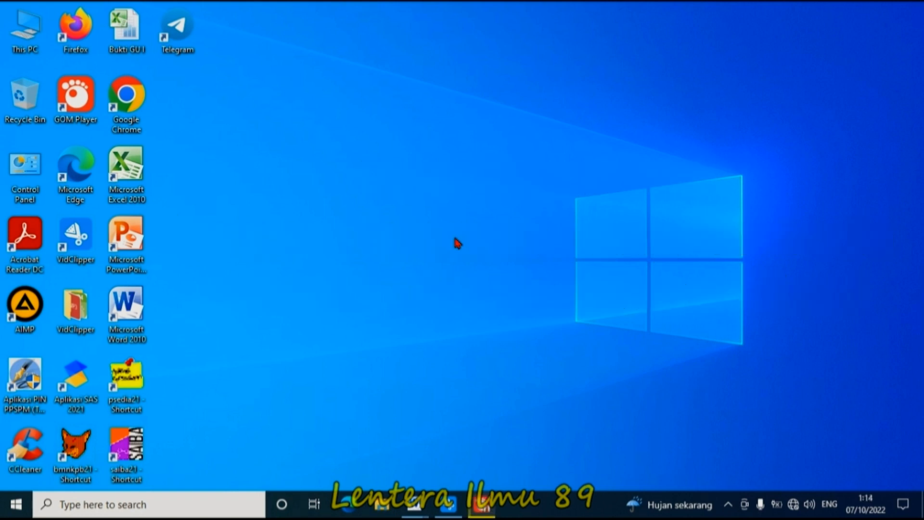
- Switch to the Makalah Kewarganegaraan2 document in Word and examine the page numbering on the cover, preface, table of contents and first chapter page
mouse_move(414, 505)
click(374, 446)
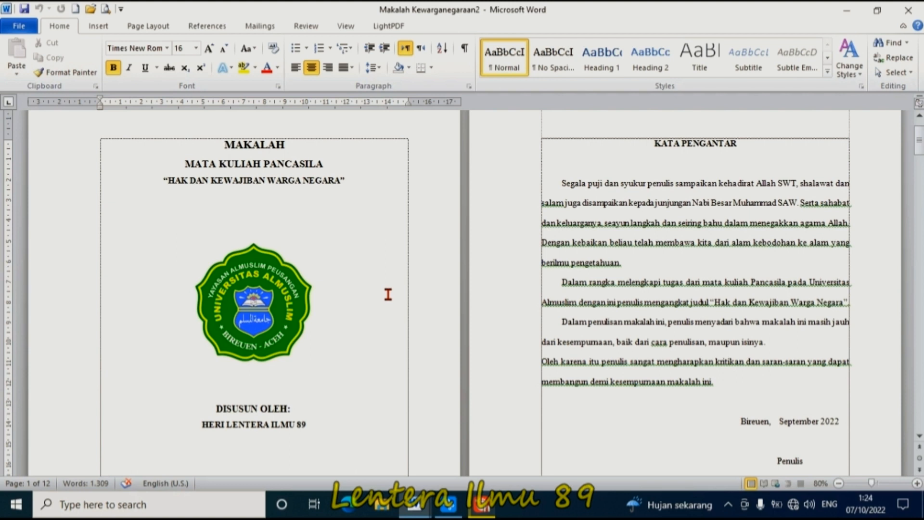
scroll(271, 272, down, 1)
scroll(226, 199, down, 8)
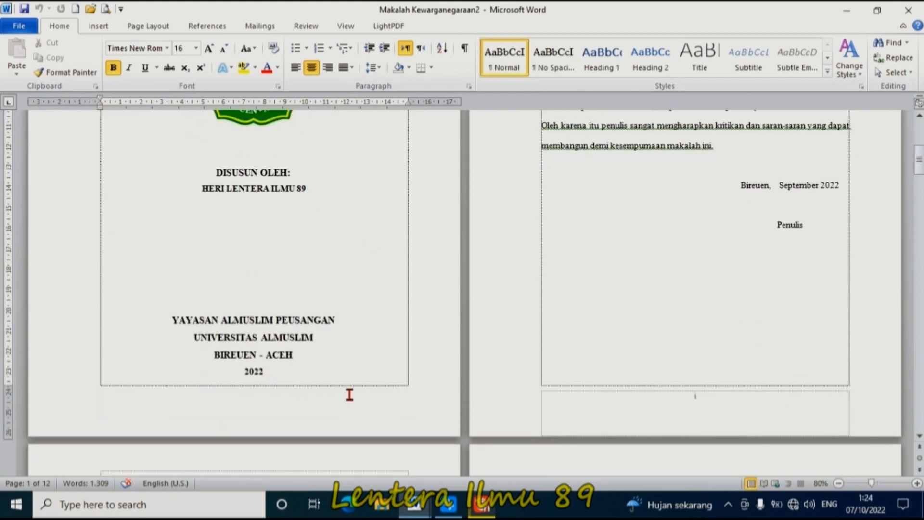
scroll(700, 250, up, 10)
scroll(700, 246, down, 12)
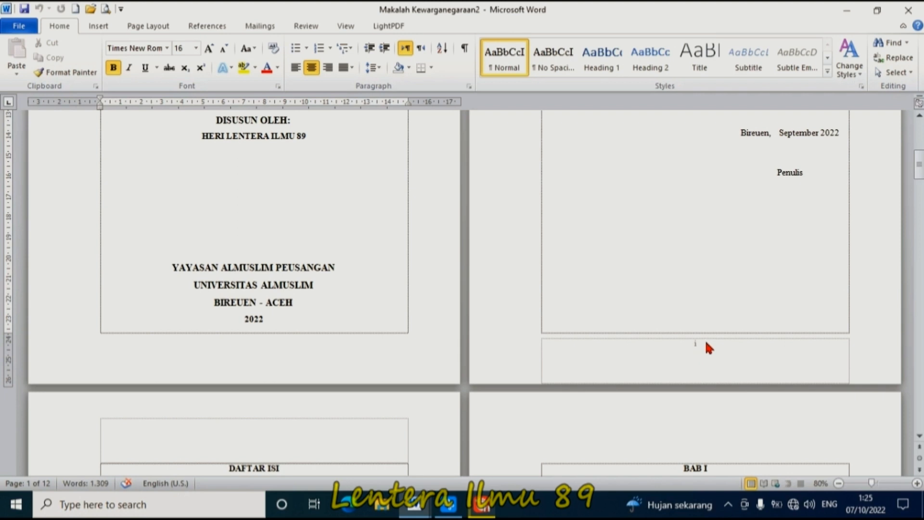
scroll(692, 345, down, 13)
scroll(261, 392, down, 9)
scroll(686, 336, up, 10)
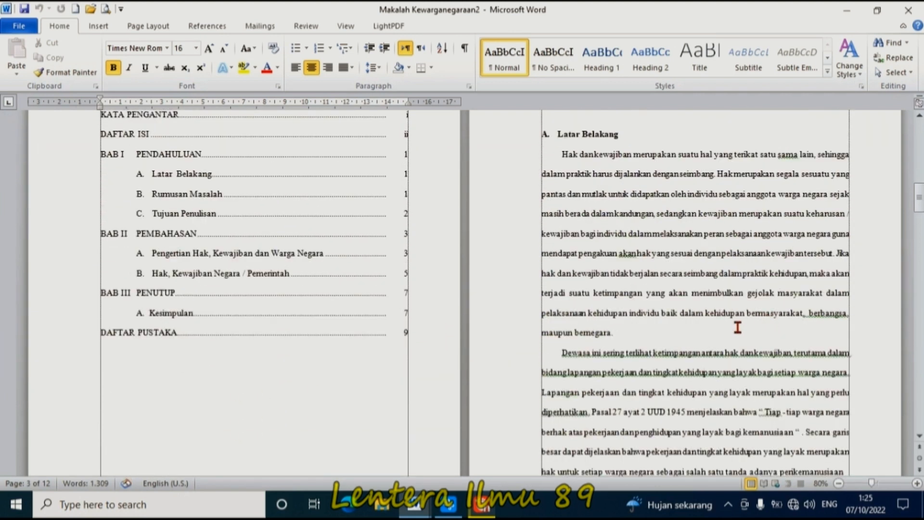
scroll(709, 251, down, 4)
scroll(710, 251, down, 4)
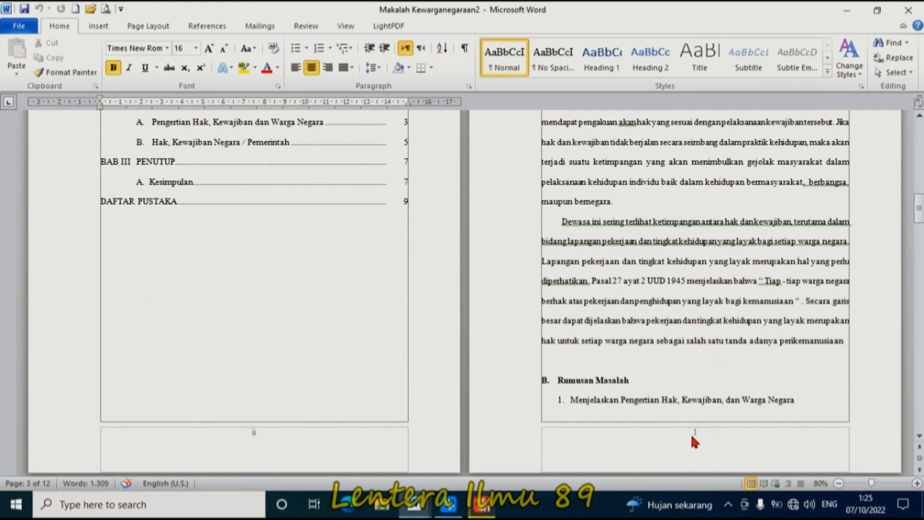
scroll(701, 437, up, 9)
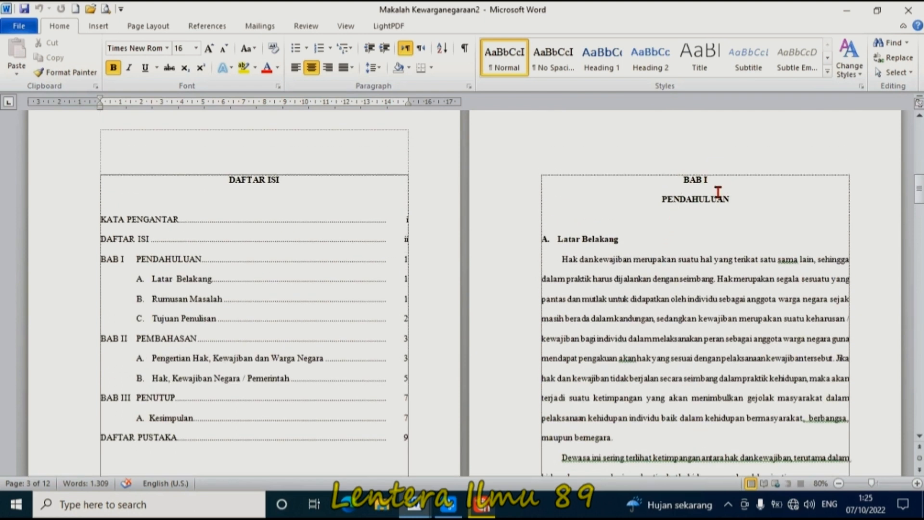
- Examine where the page numbers sit on the BAB I and BAB II opening pages compared with the pages that follow them
scroll(710, 211, down, 15)
scroll(372, 387, down, 3)
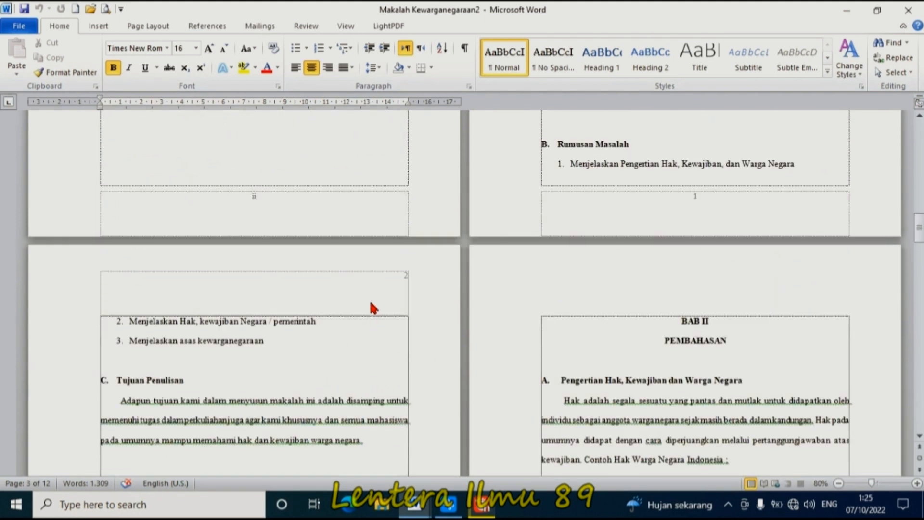
scroll(405, 272, down, 1)
scroll(395, 265, down, 7)
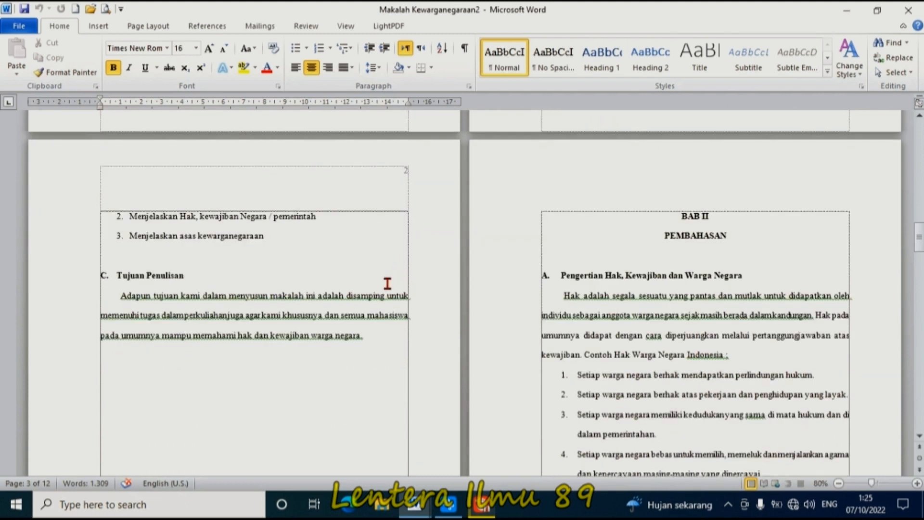
scroll(693, 273, up, 3)
scroll(692, 268, down, 3)
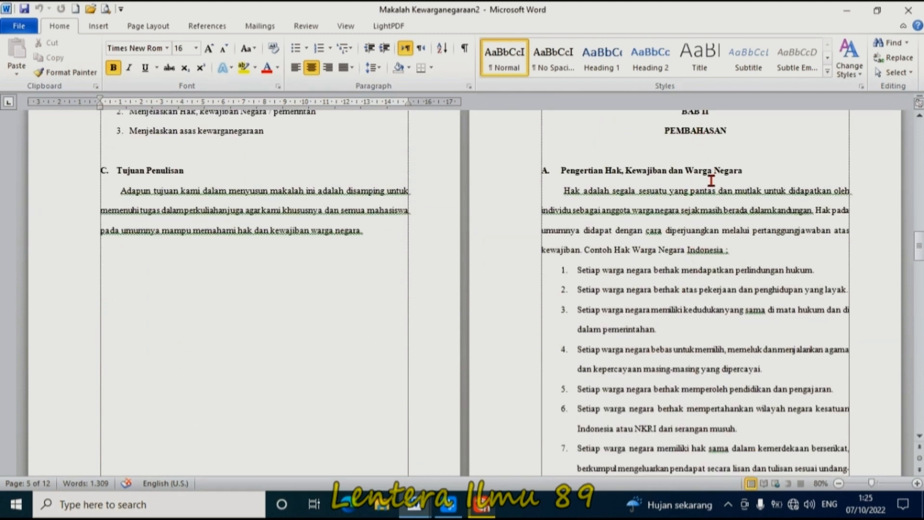
scroll(701, 197, up, 1)
scroll(701, 198, up, 20)
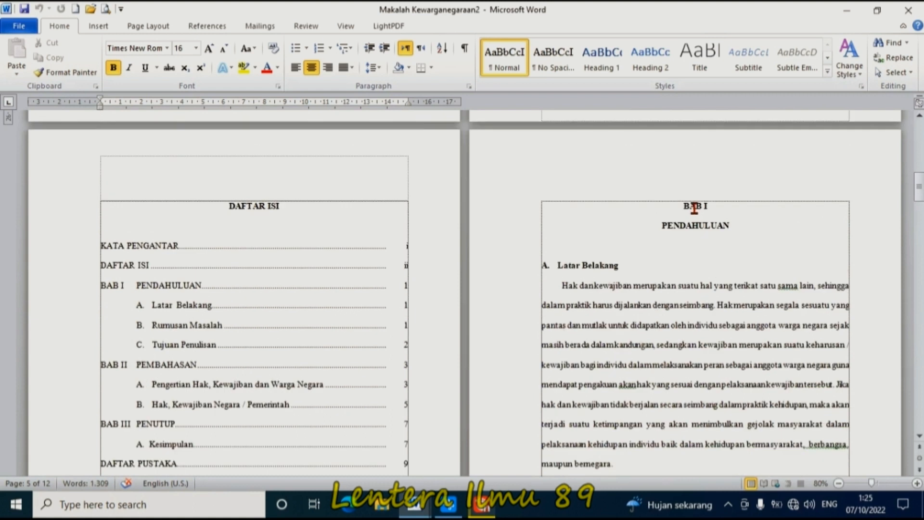
drag(682, 209, 732, 226)
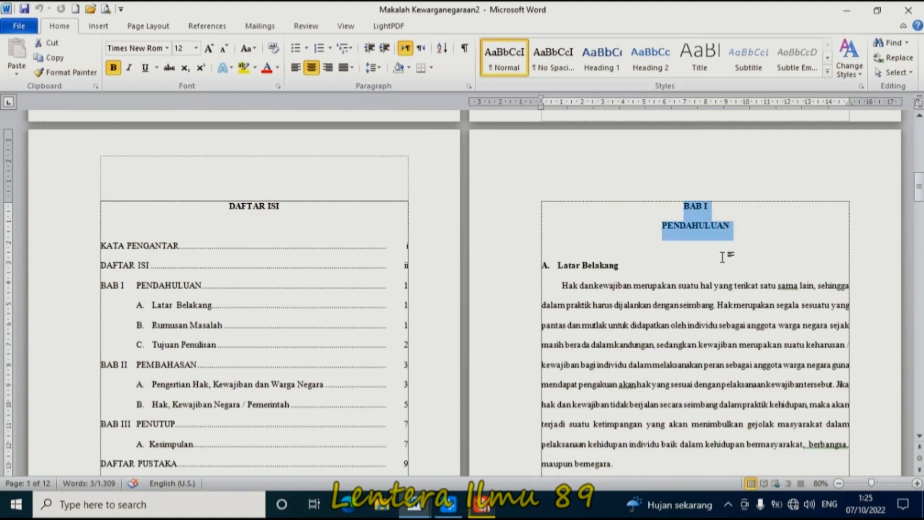
scroll(721, 281, down, 3)
scroll(721, 280, down, 8)
scroll(720, 301, down, 4)
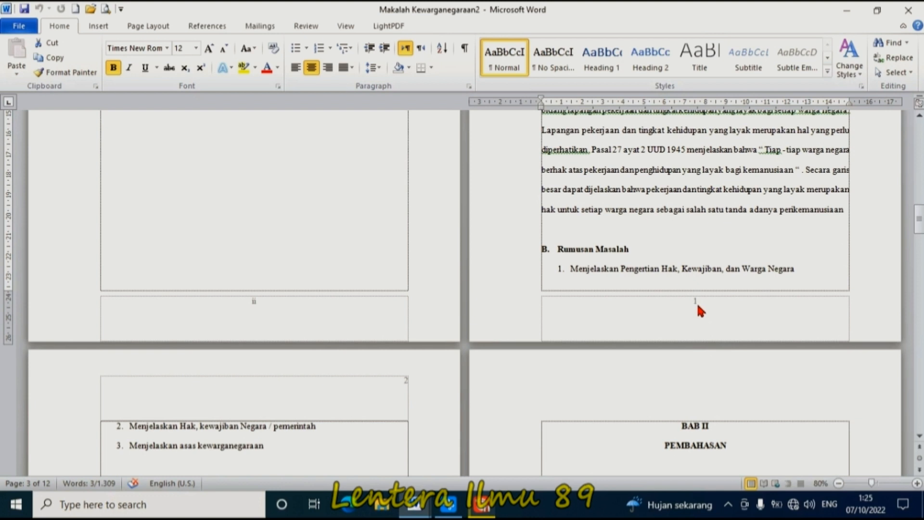
scroll(697, 305, down, 20)
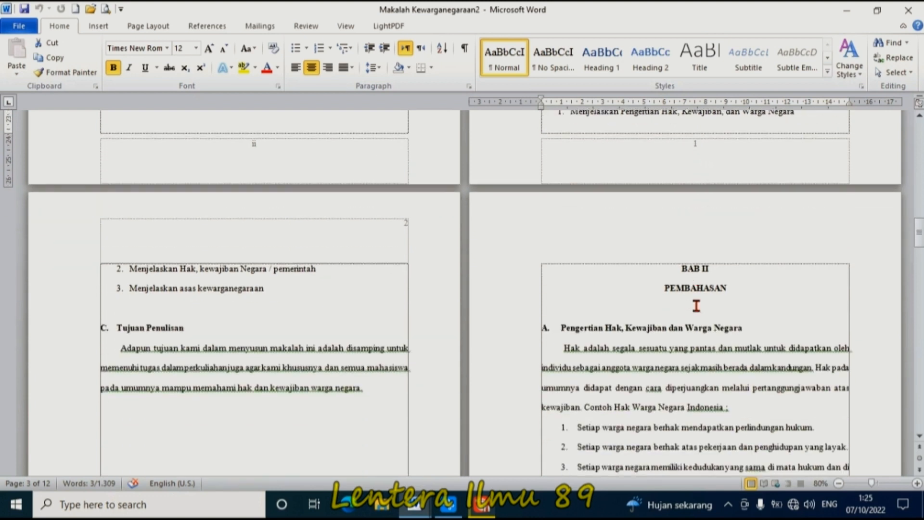
scroll(401, 352, down, 4)
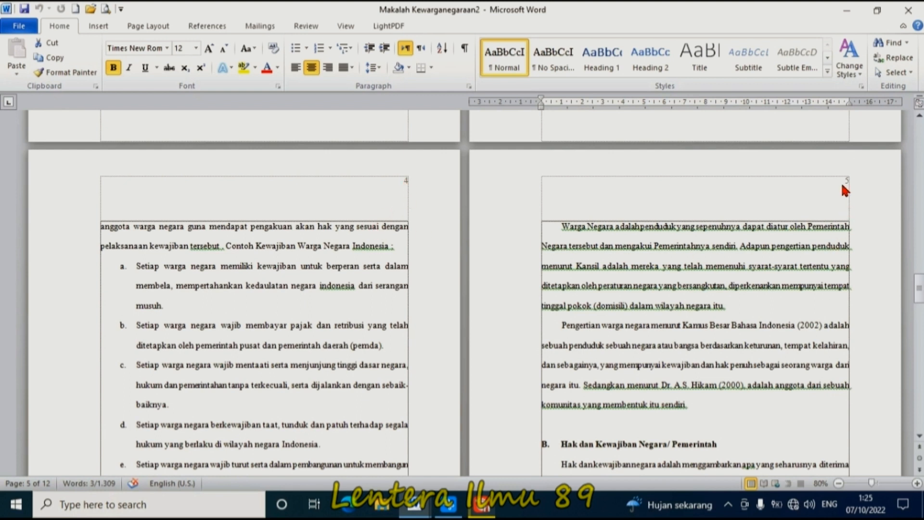
- Examine the page number positions on the BAB III opening page and the remaining pages of the document
scroll(556, 195, down, 20)
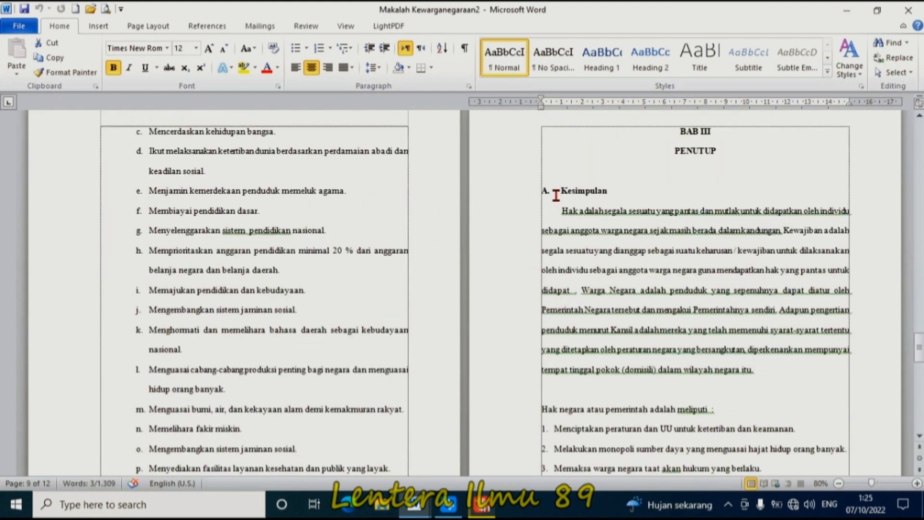
scroll(717, 154, down, 10)
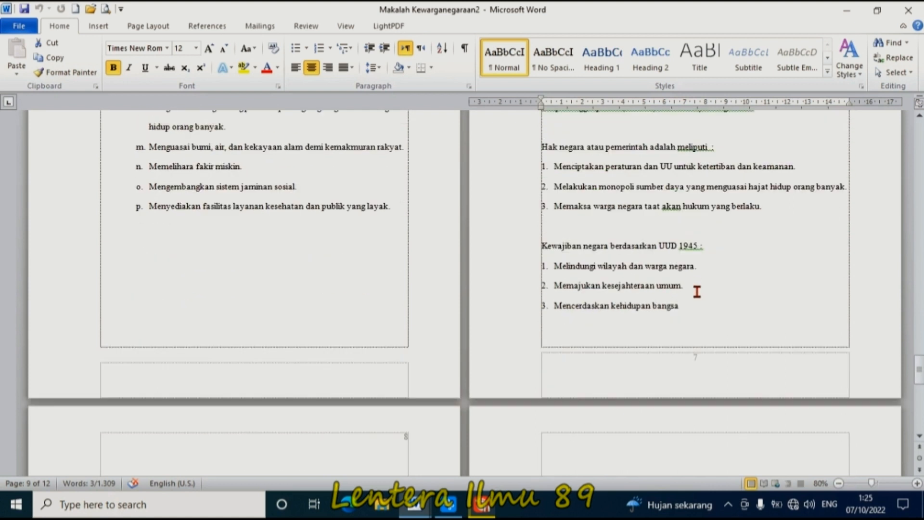
scroll(697, 357, up, 10)
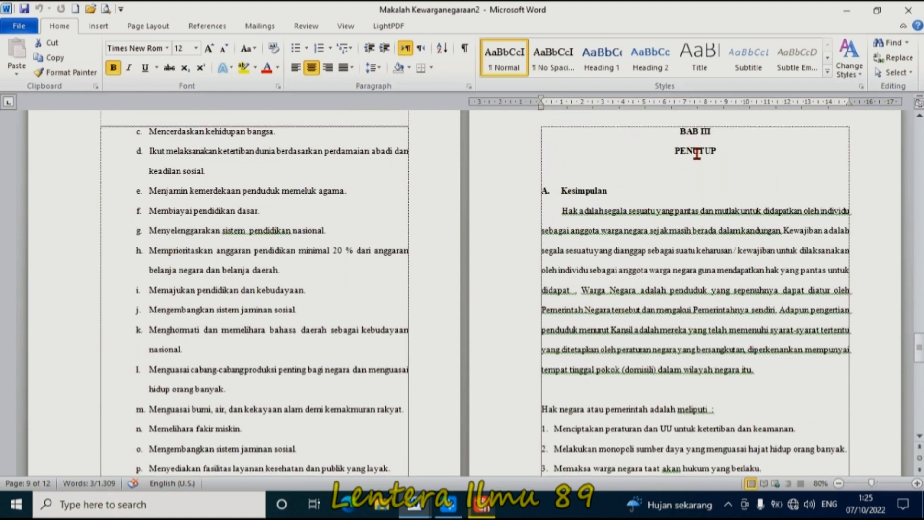
scroll(706, 390, down, 18)
scroll(343, 341, down, 15)
scroll(714, 348, up, 6)
scroll(703, 215, down, 5)
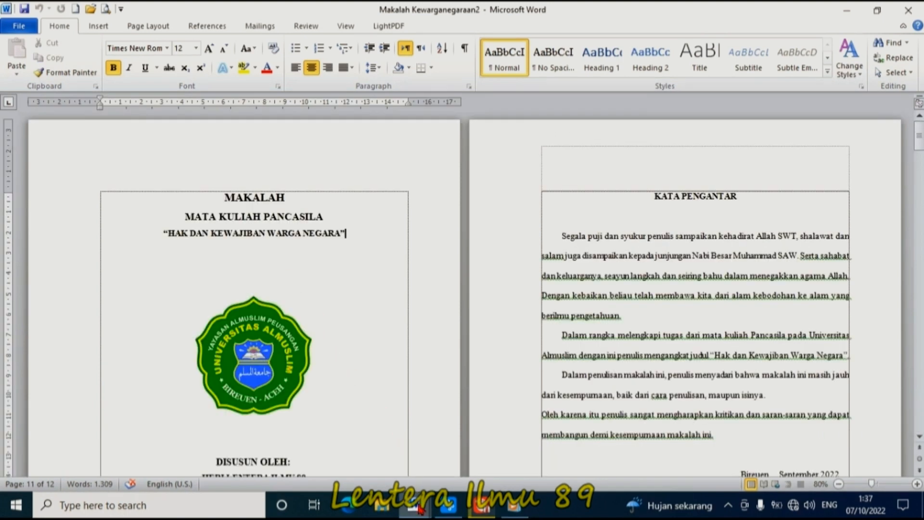
- Switch to the Makalah Kewarganegaraan document and check the margins of its first pages for page numbers
mouse_move(419, 507)
click(485, 415)
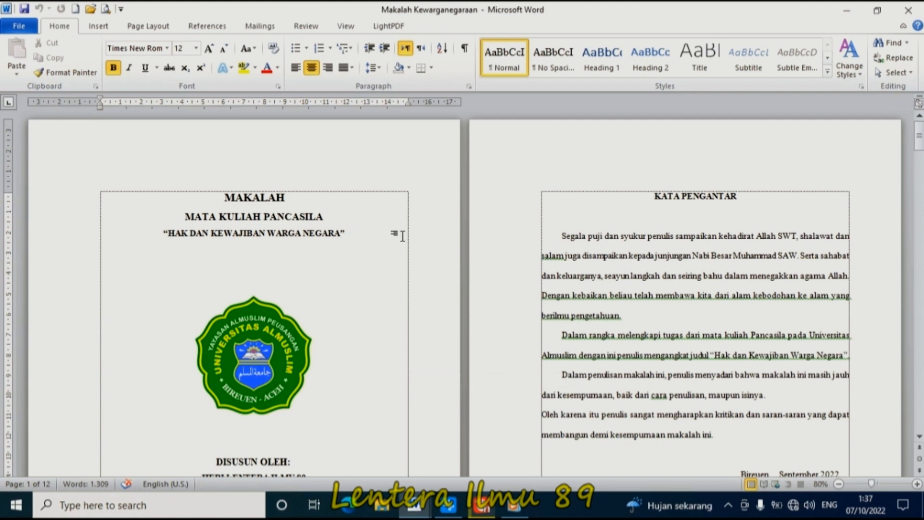
scroll(732, 189, down, 5)
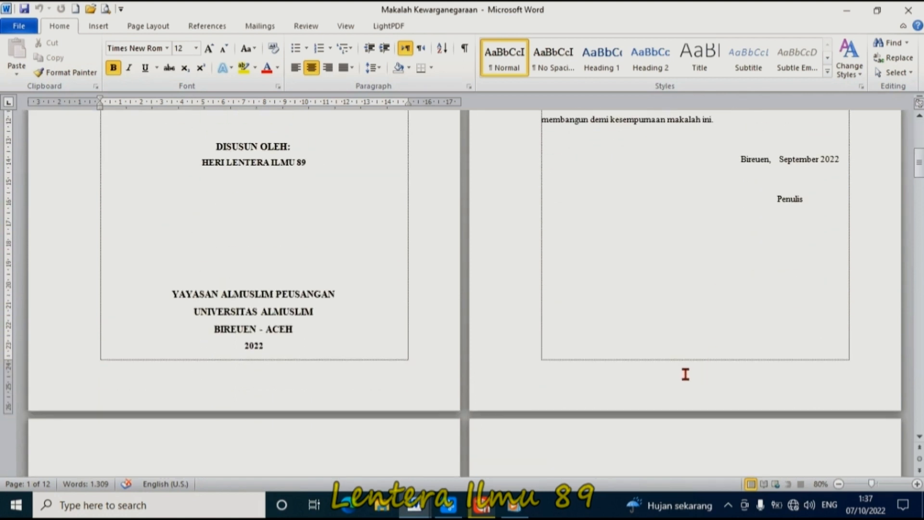
scroll(699, 370, down, 10)
scroll(537, 320, up, 15)
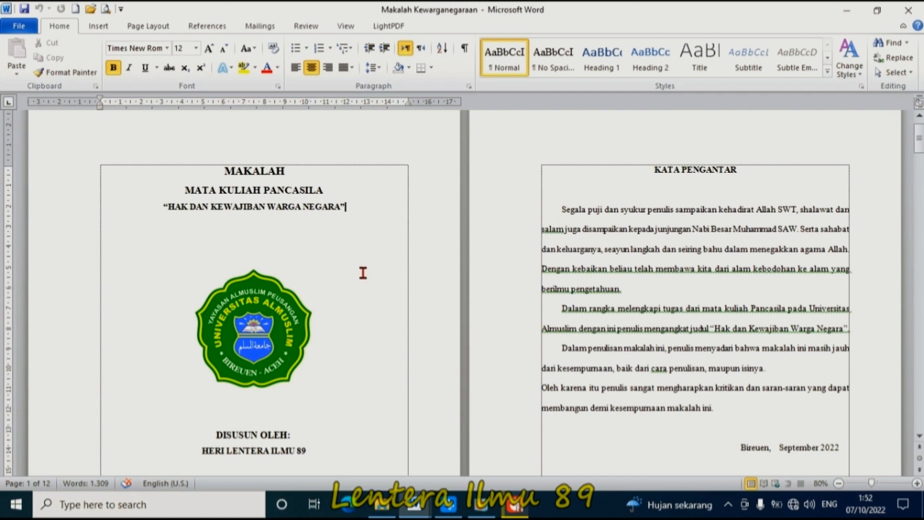
scroll(130, 180, up, 1)
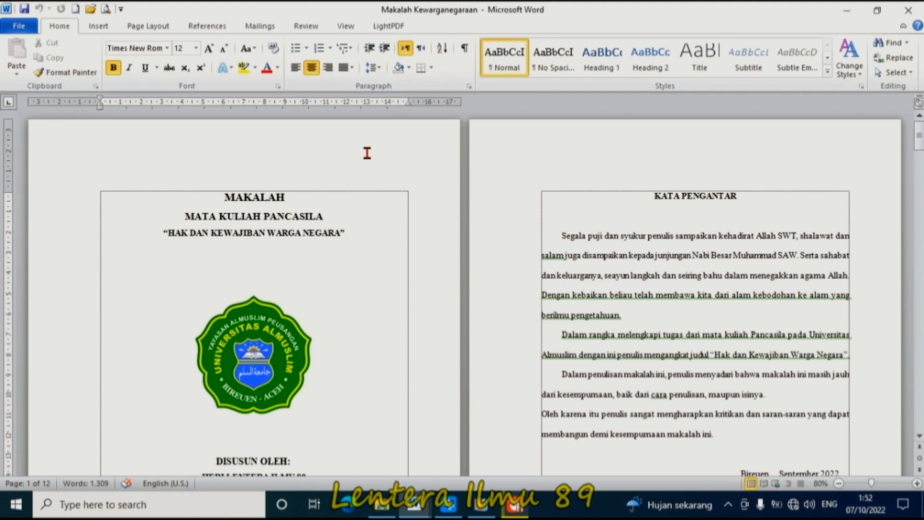
scroll(367, 153, down, 12)
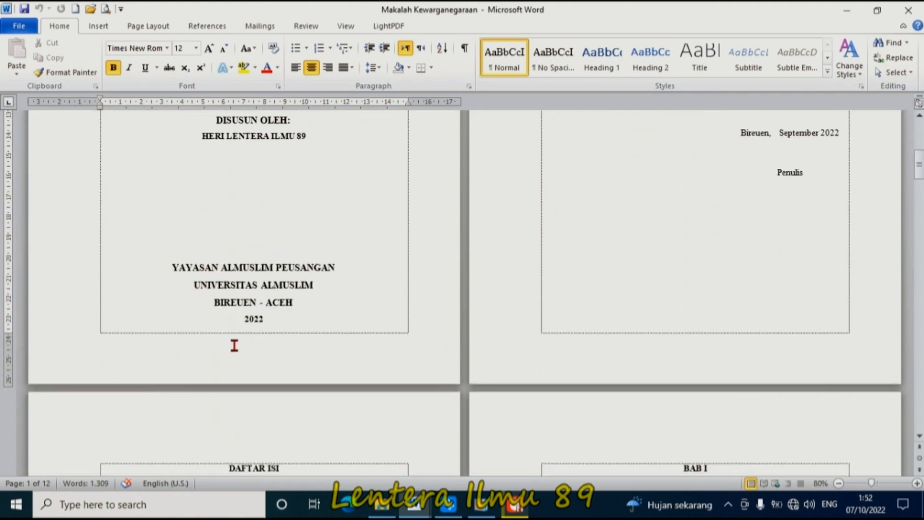
scroll(235, 346, up, 12)
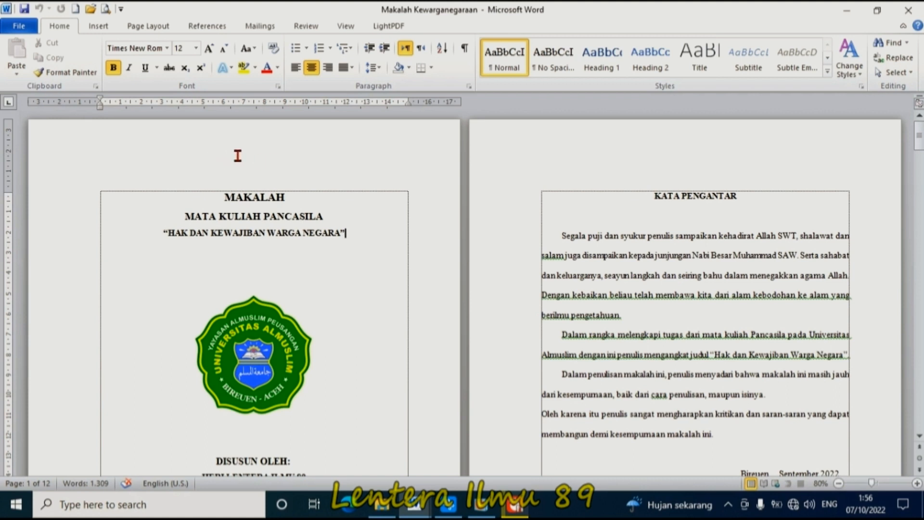
- Open the cover page's header for editing and close it, and do the same with its footer
double_click(259, 152)
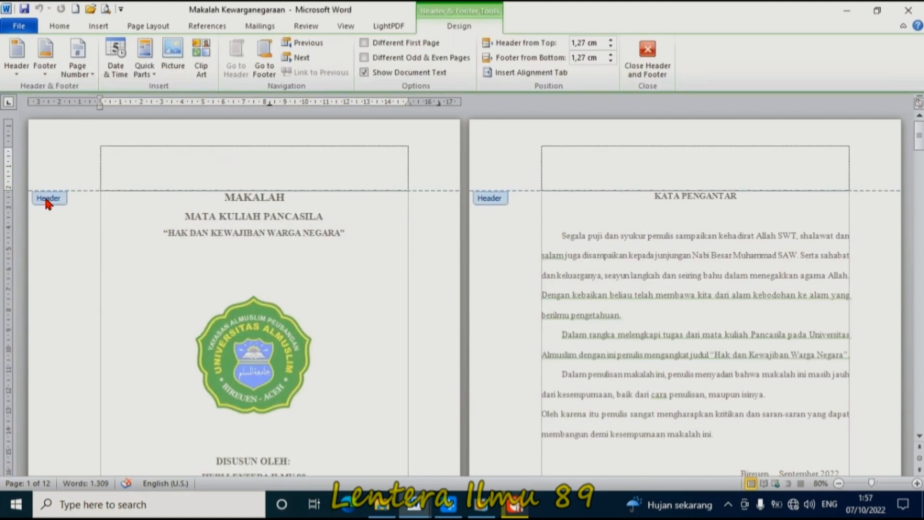
click(646, 58)
scroll(186, 338, down, 2)
scroll(187, 338, down, 6)
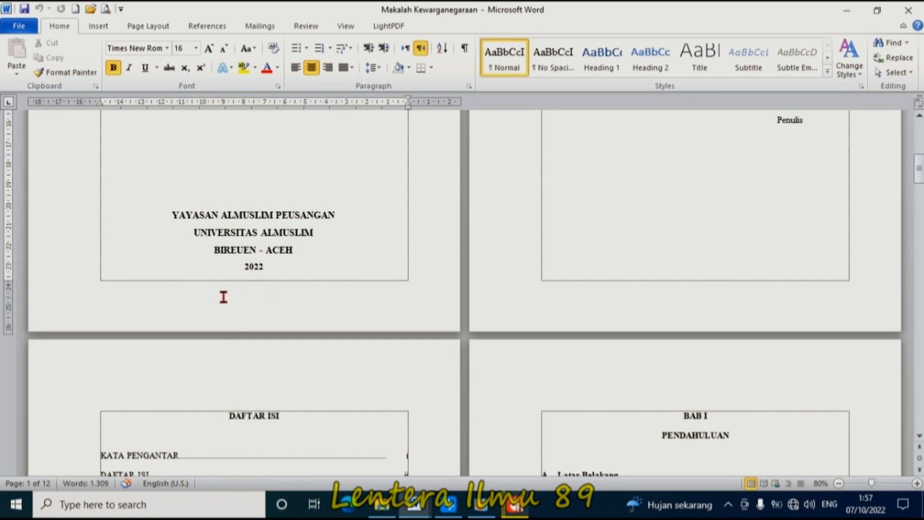
double_click(223, 297)
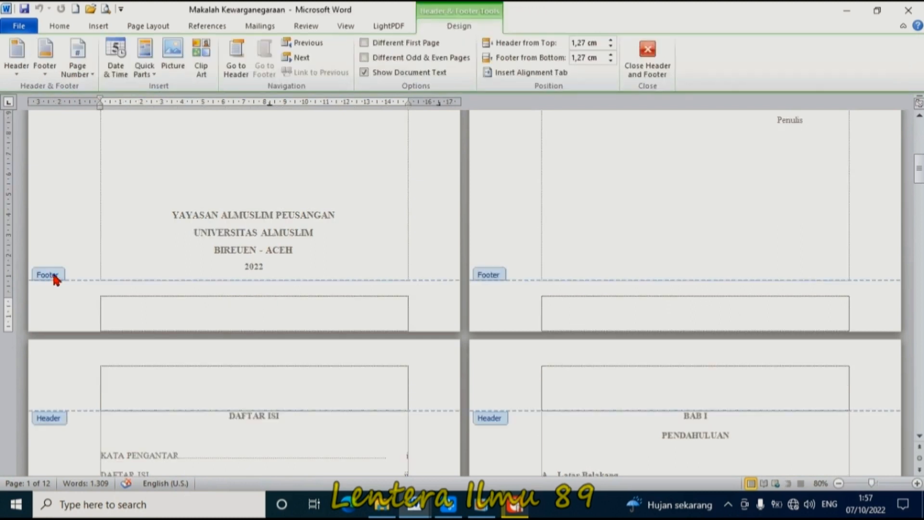
click(657, 65)
scroll(267, 232, up, 3)
scroll(272, 217, up, 1)
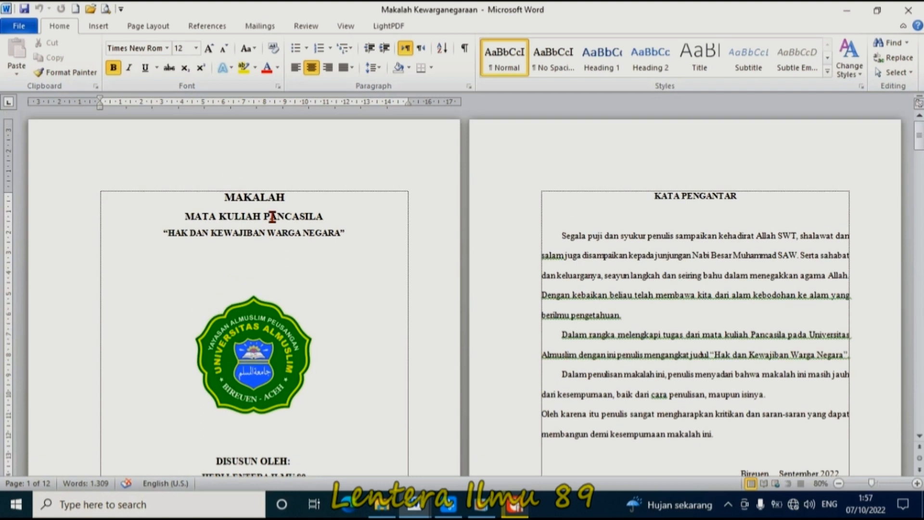
- Use the Edit Header and Edit Footer commands on the cover page, closing each area without making changes
right_click(249, 145)
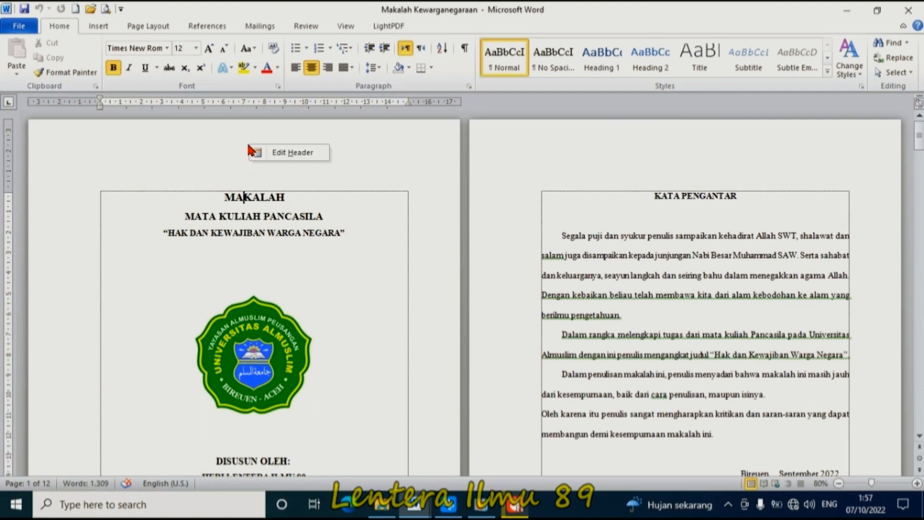
click(292, 153)
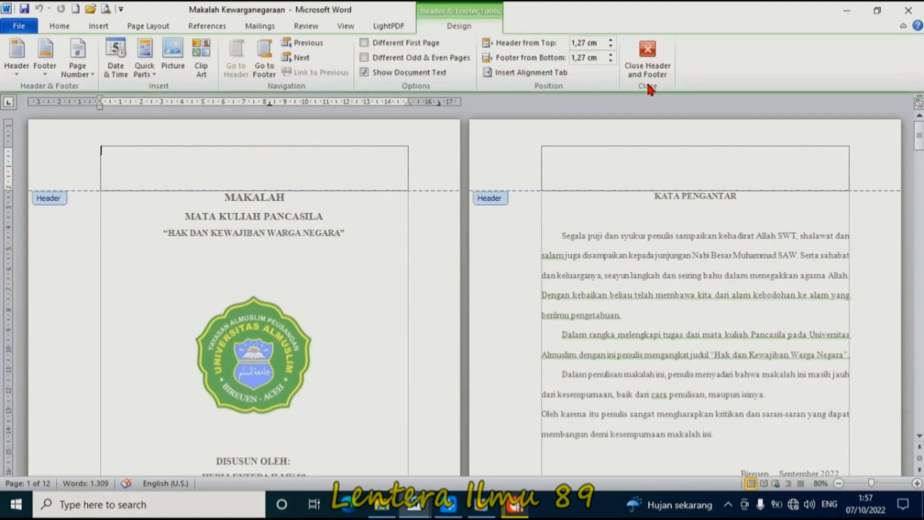
click(647, 58)
scroll(244, 356, down, 8)
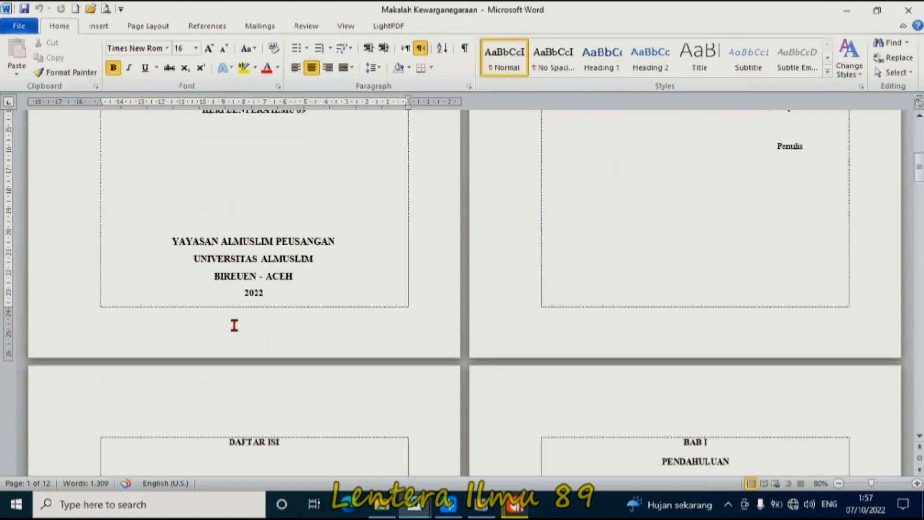
right_click(234, 325)
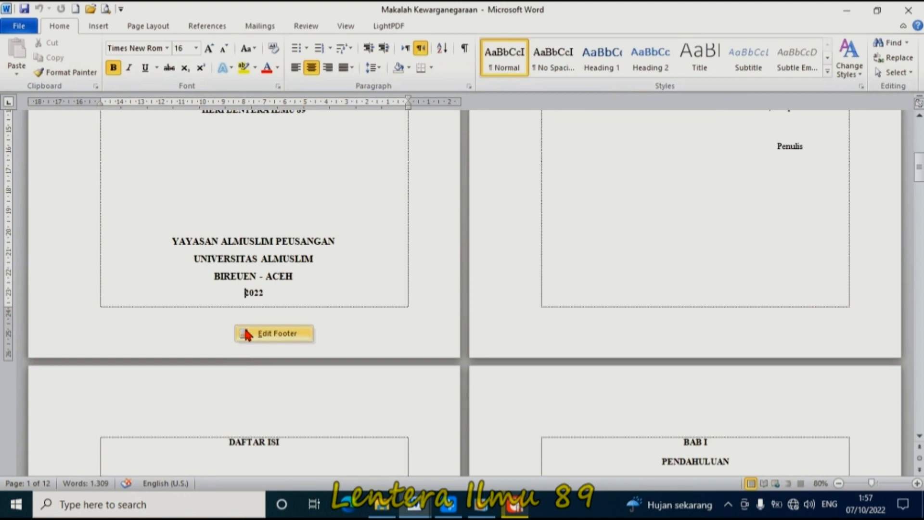
click(288, 335)
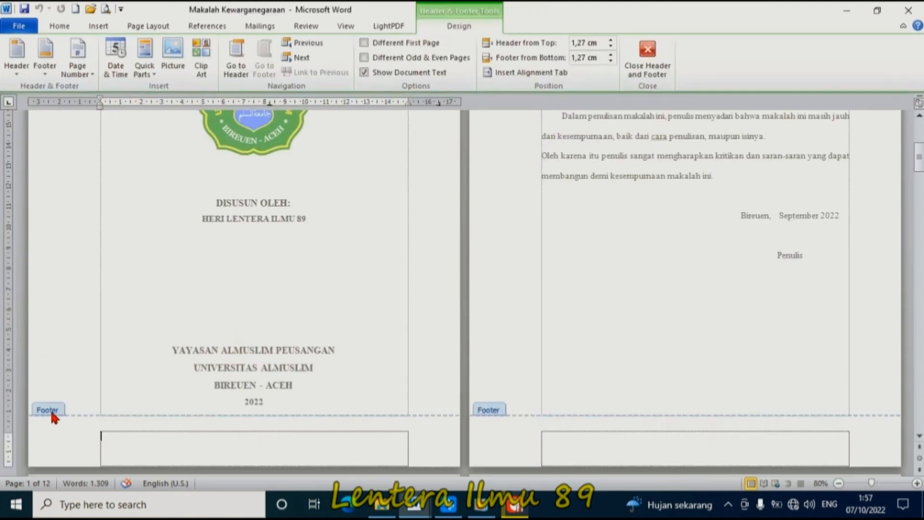
click(634, 77)
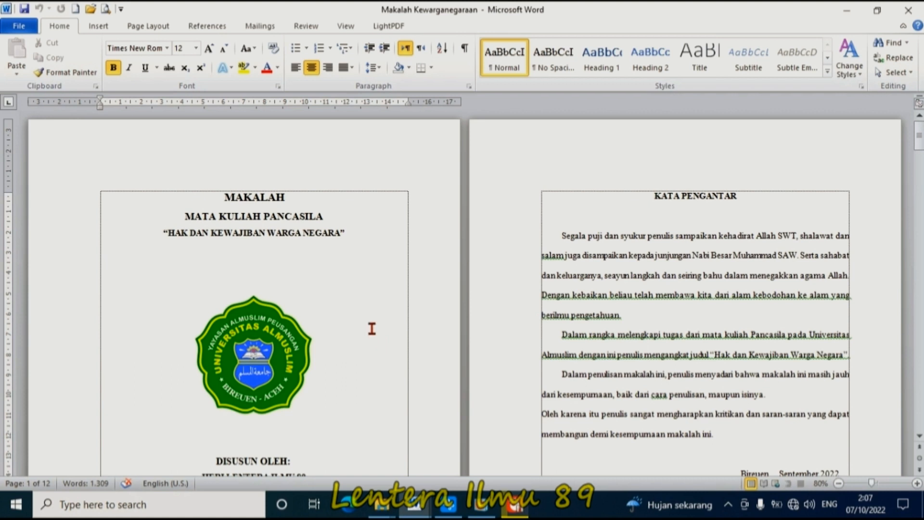
scroll(335, 308, down, 1)
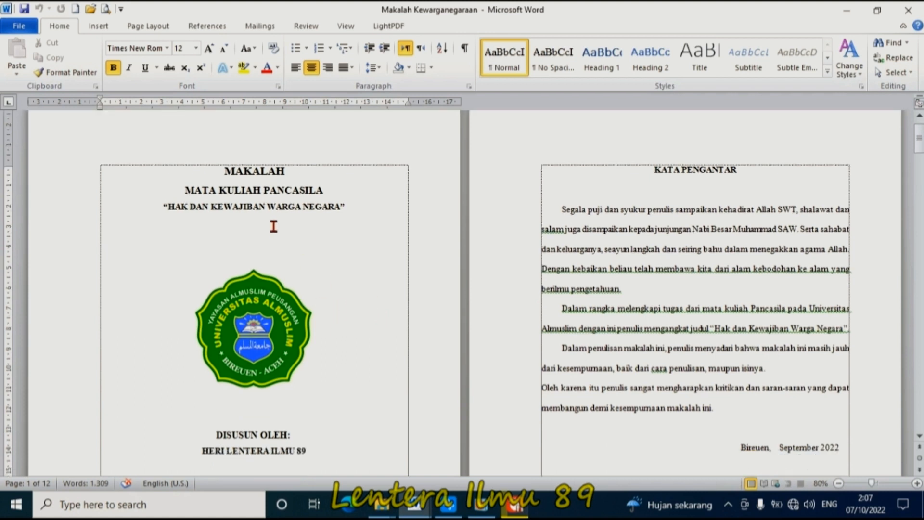
- Examine the paper from the cover through the DAFTAR ISI and BAB I to III openings to the DAFTAR PUSTAKA for its section divisions
scroll(305, 256, down, 3)
scroll(304, 262, up, 1)
scroll(289, 288, down, 10)
scroll(218, 359, down, 3)
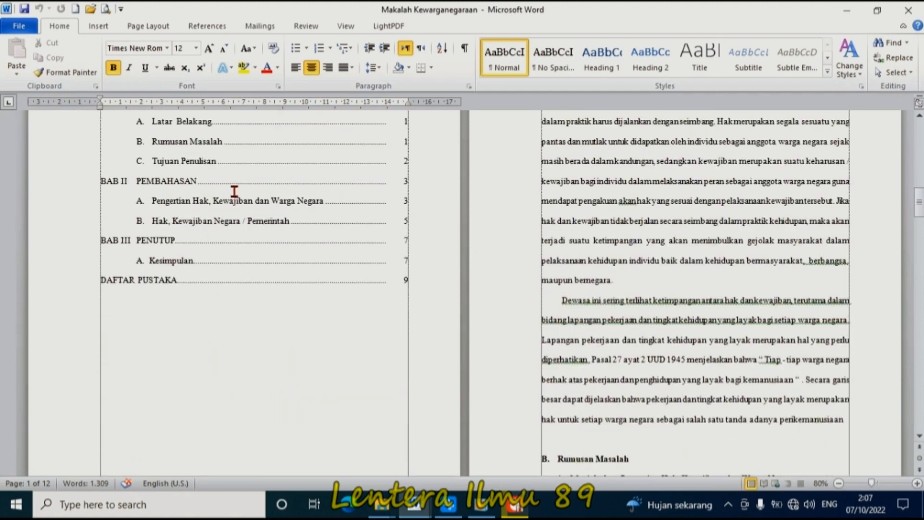
scroll(284, 289, up, 4)
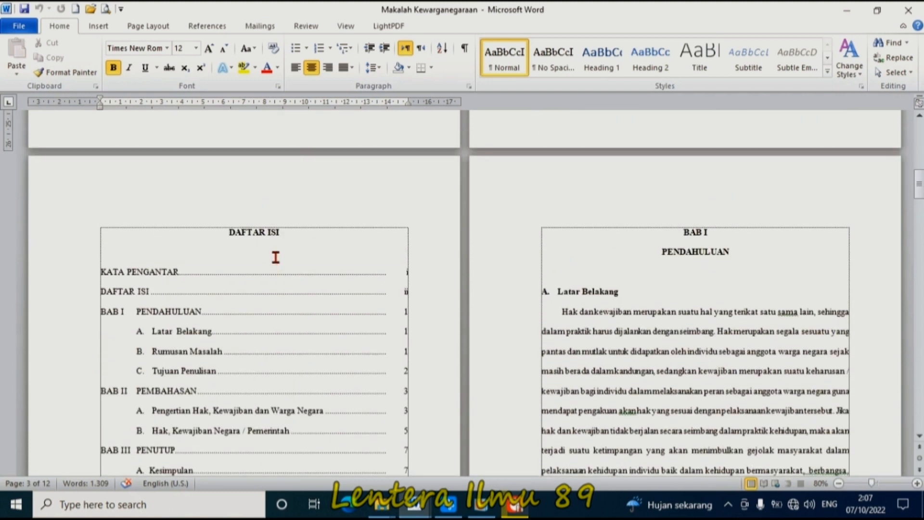
scroll(703, 240, down, 2)
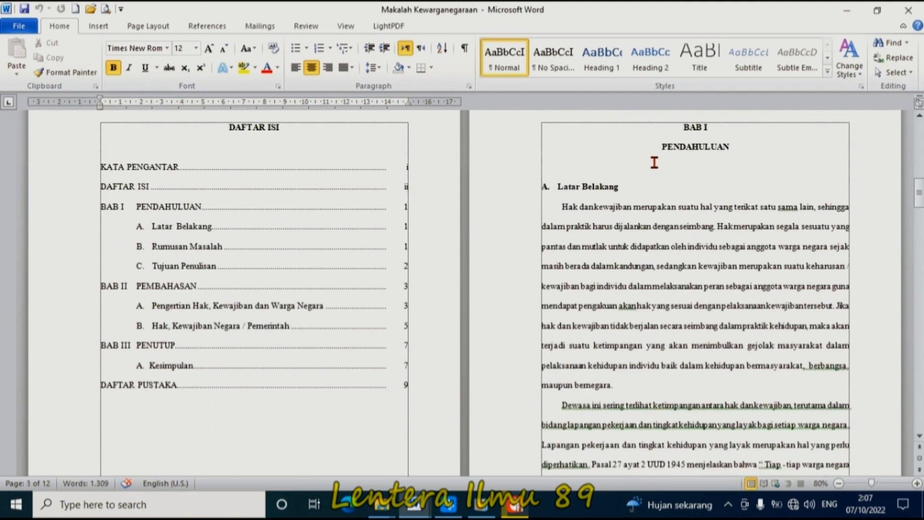
scroll(657, 143, down, 10)
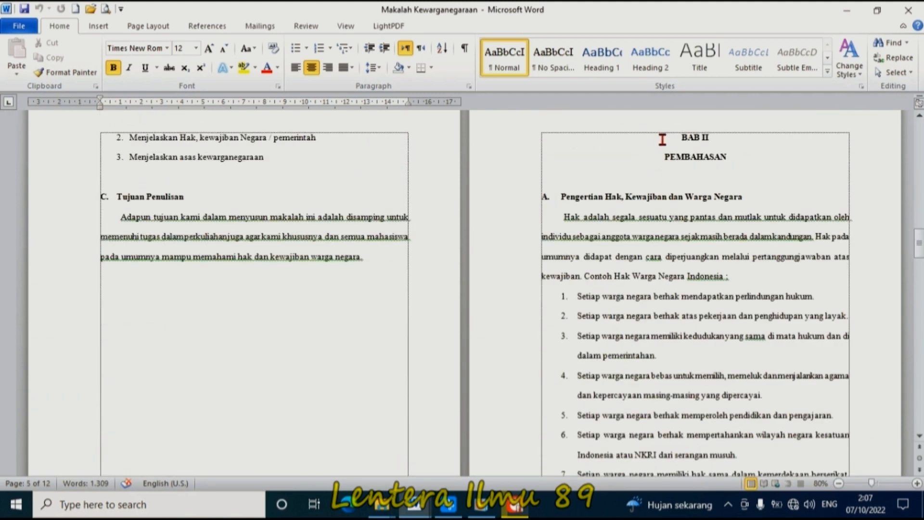
click(690, 140)
scroll(657, 146, down, 10)
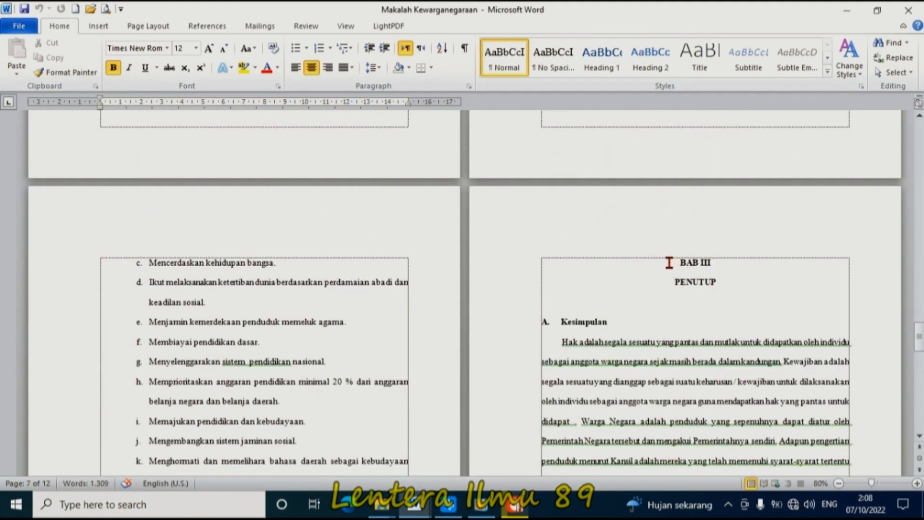
scroll(663, 263, down, 10)
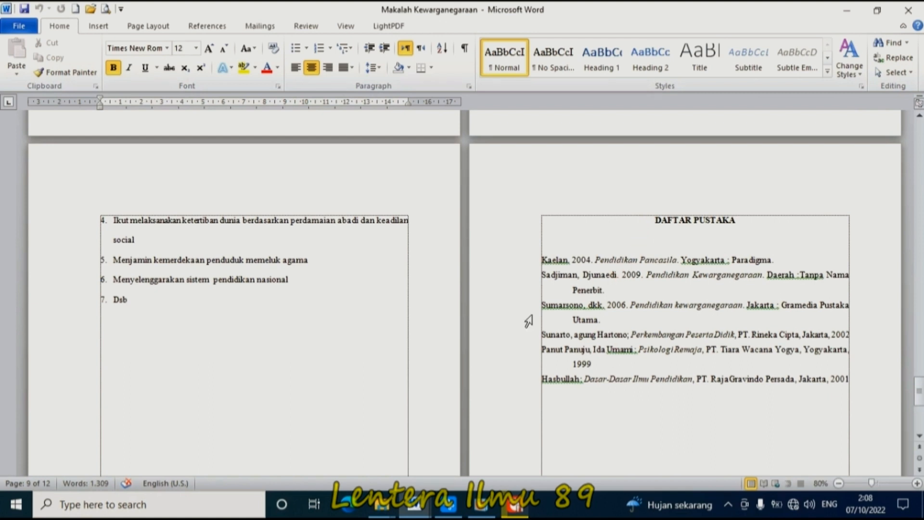
scroll(427, 349, up, 4)
scroll(402, 331, up, 20)
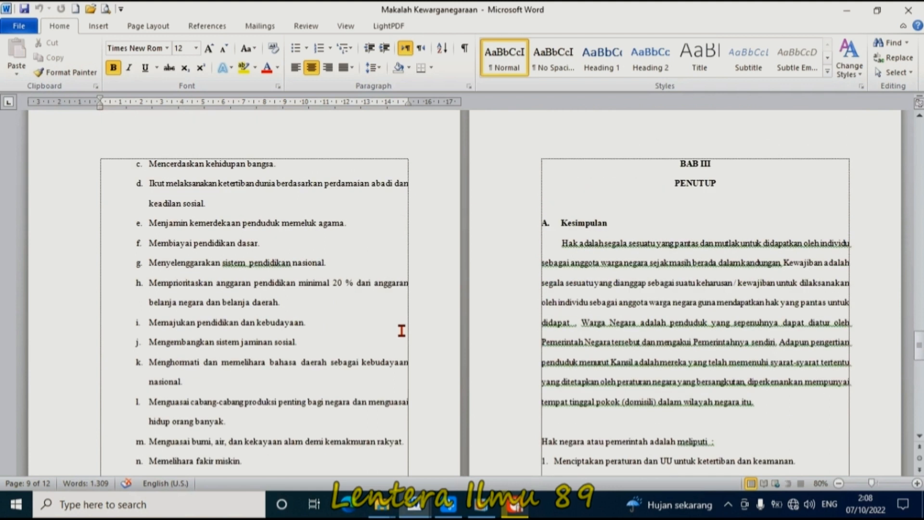
scroll(402, 330, up, 6)
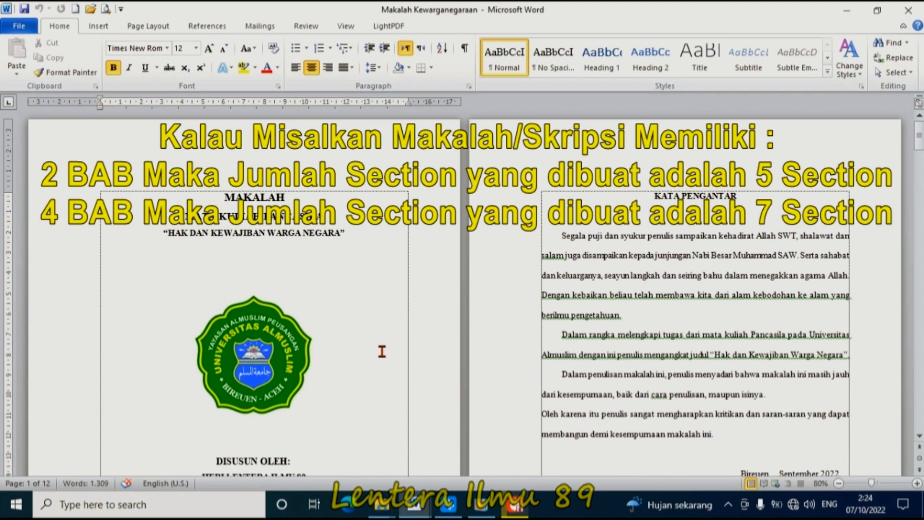
- Review the cover, front matter and chapter pages up to BAB III again, and return to the cover page
scroll(385, 324, down, 3)
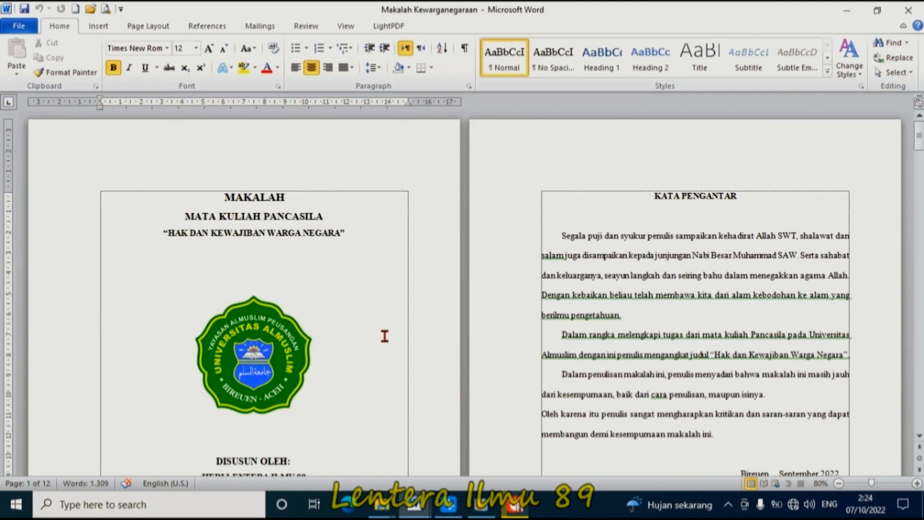
scroll(380, 321, up, 3)
scroll(380, 320, down, 15)
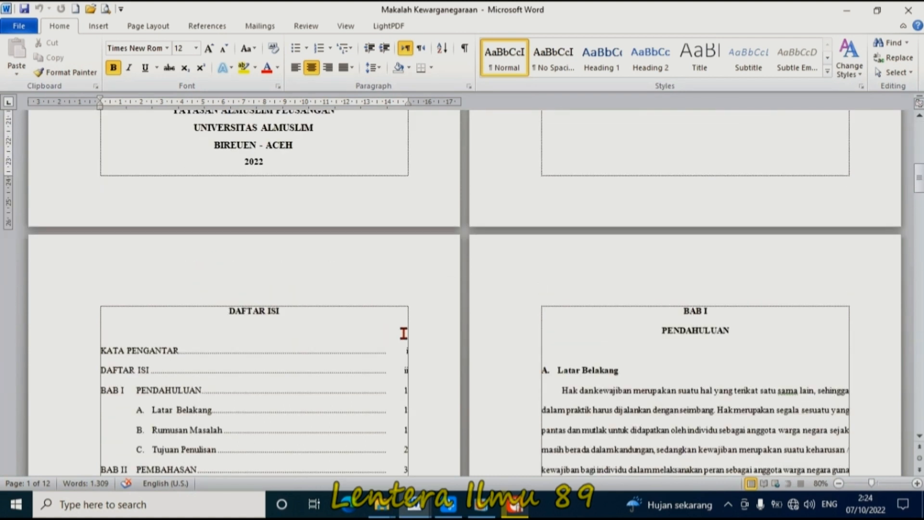
scroll(704, 287, up, 3)
scroll(685, 326, down, 12)
scroll(685, 325, down, 15)
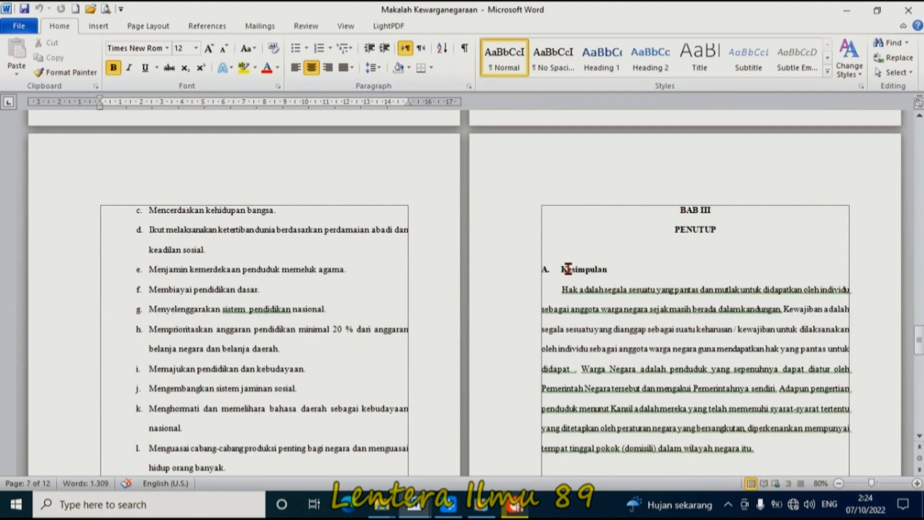
scroll(453, 280, up, 4)
scroll(453, 280, up, 12)
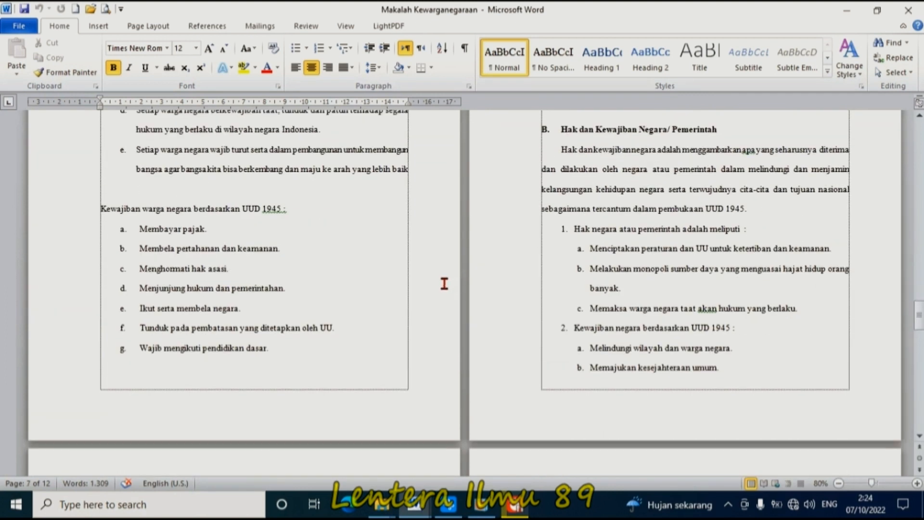
scroll(436, 286, up, 15)
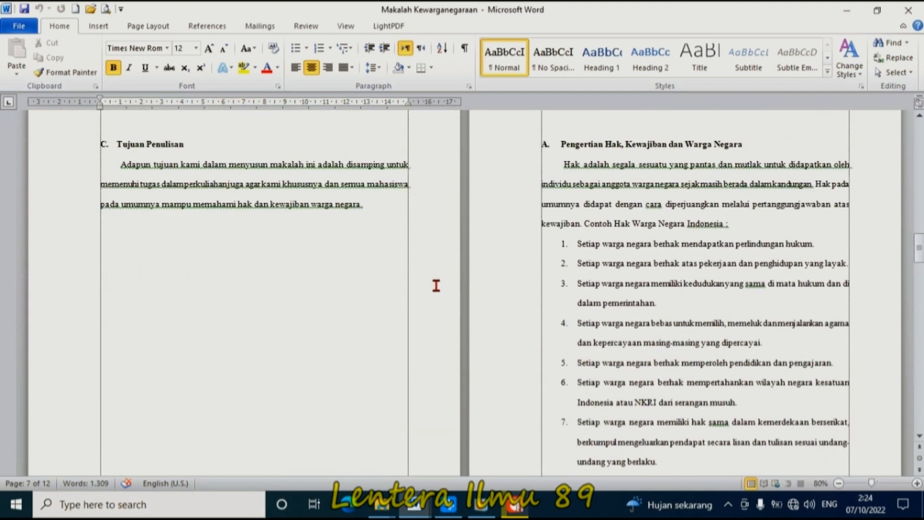
scroll(358, 274, up, 4)
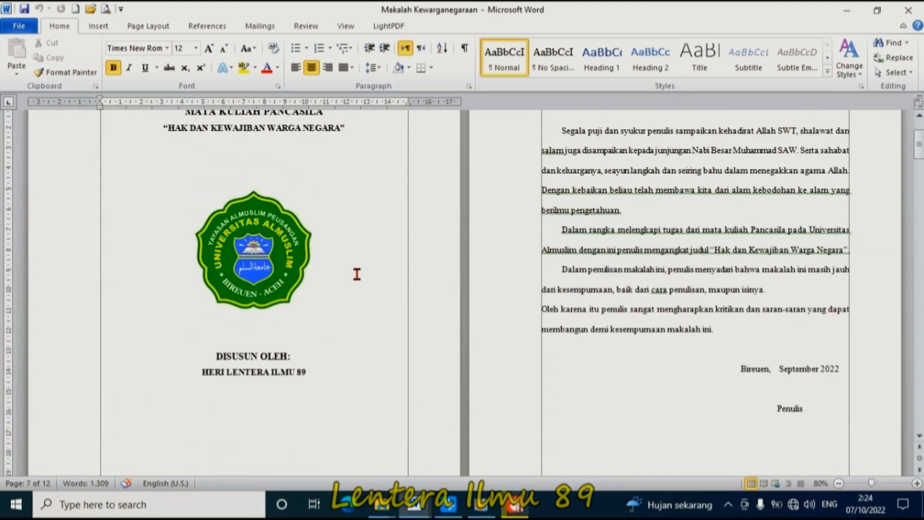
scroll(354, 271, up, 2)
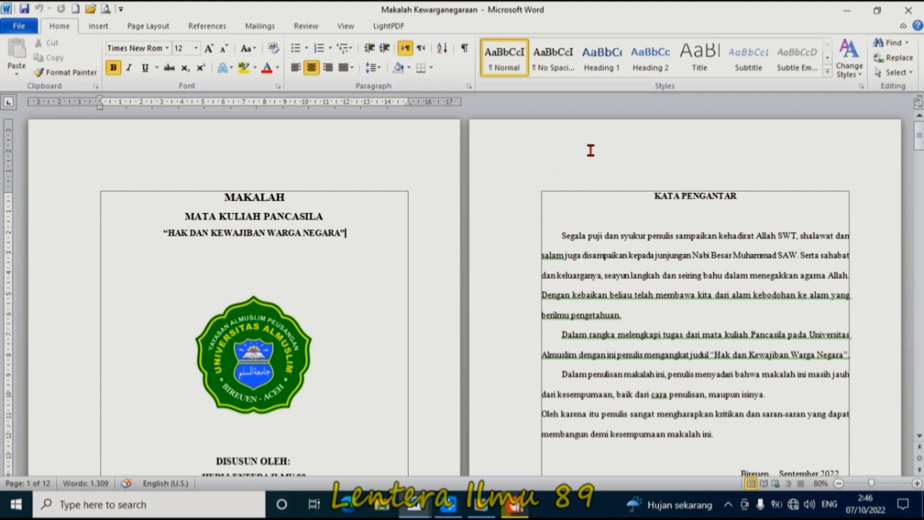
- Open the header of the KATA PENGANTAR page to check for section labels, and close it without changes
click(640, 159)
double_click(641, 159)
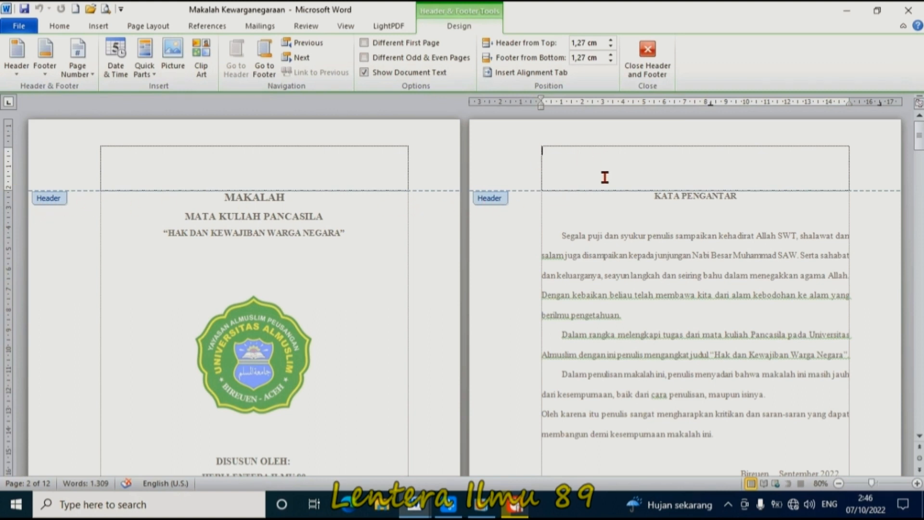
click(648, 60)
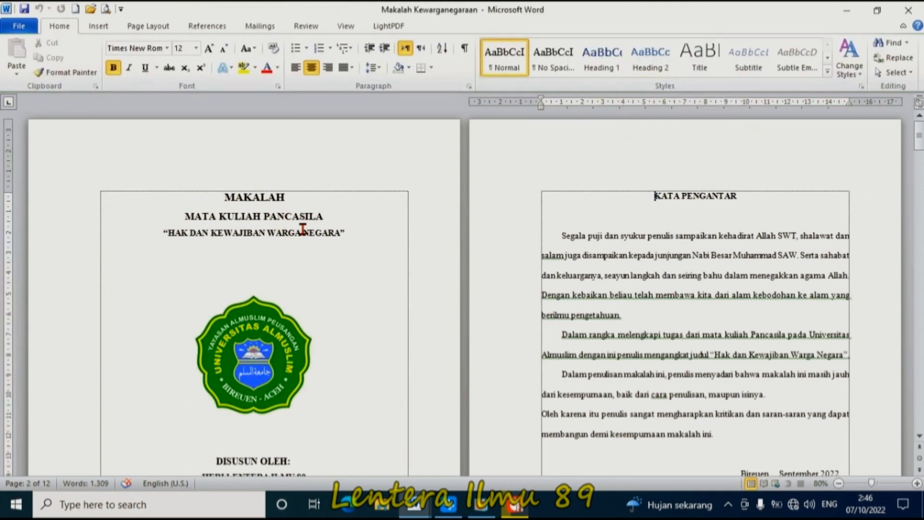
- Insert a Next Page section break directly before the KATA PENGANTAR heading
scroll(270, 254, down, 3)
scroll(270, 254, down, 3)
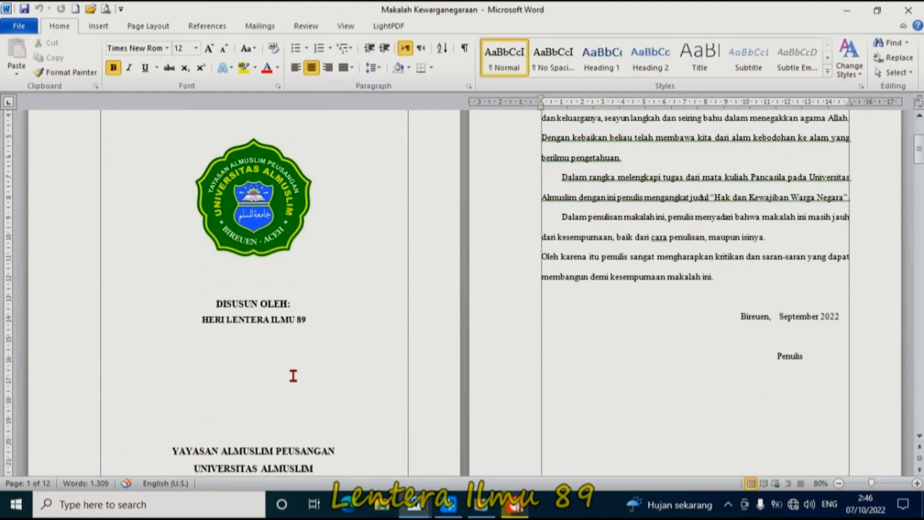
scroll(290, 375, up, 5)
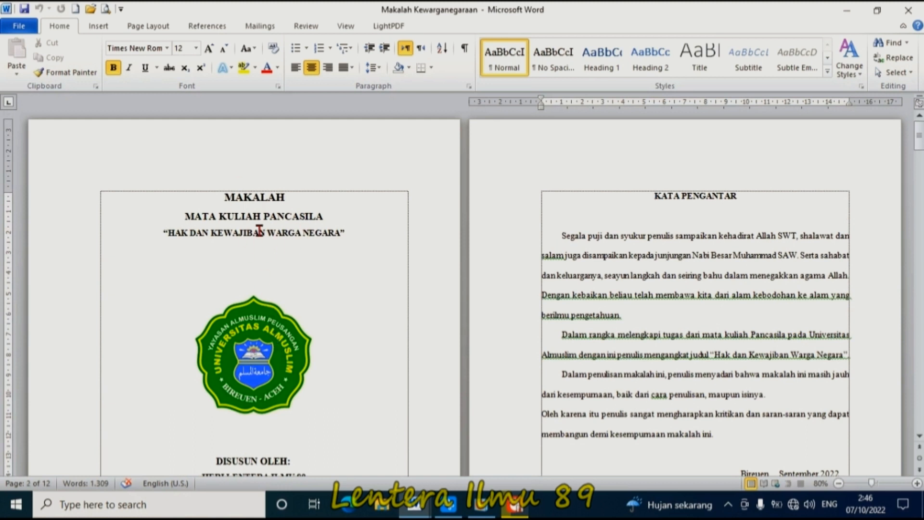
scroll(675, 222, down, 15)
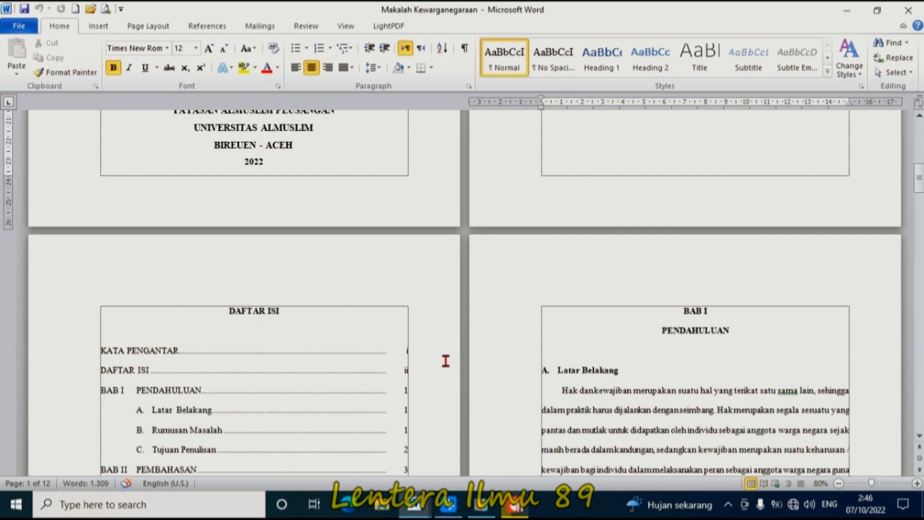
scroll(607, 317, up, 15)
scroll(611, 315, up, 3)
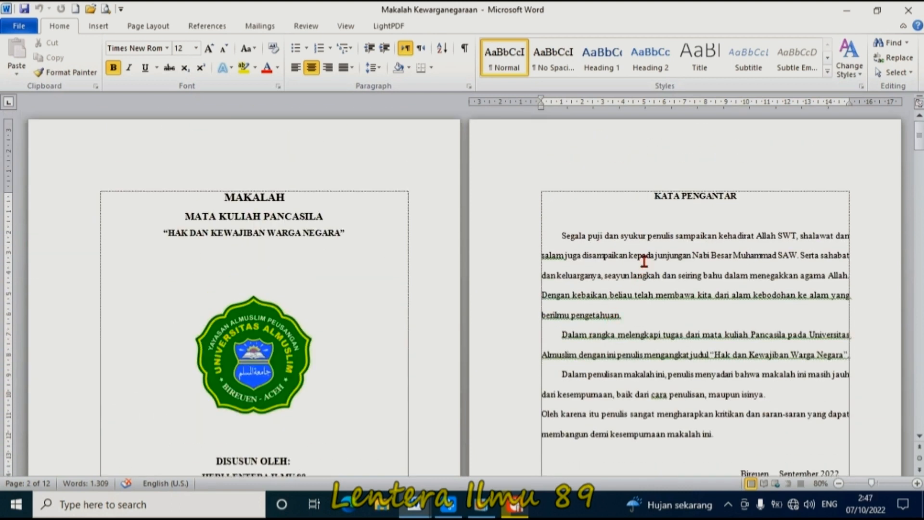
click(650, 314)
click(649, 200)
click(165, 29)
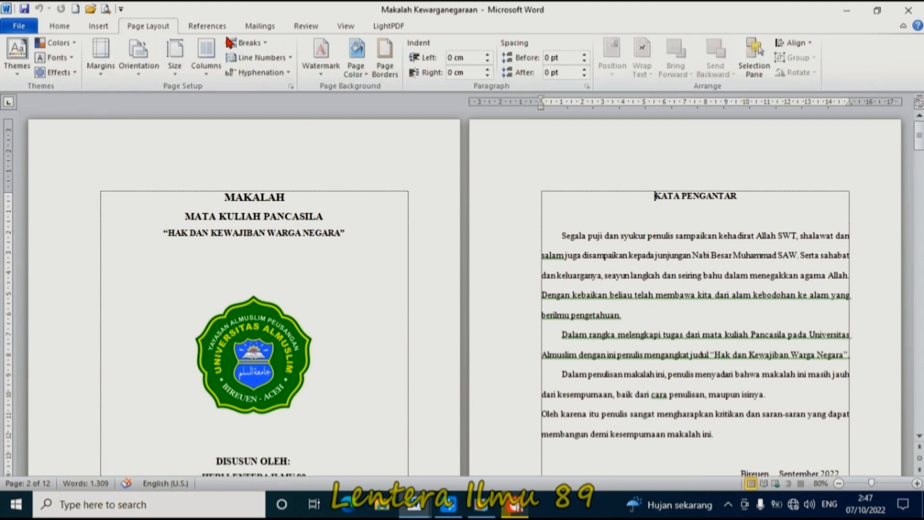
click(261, 43)
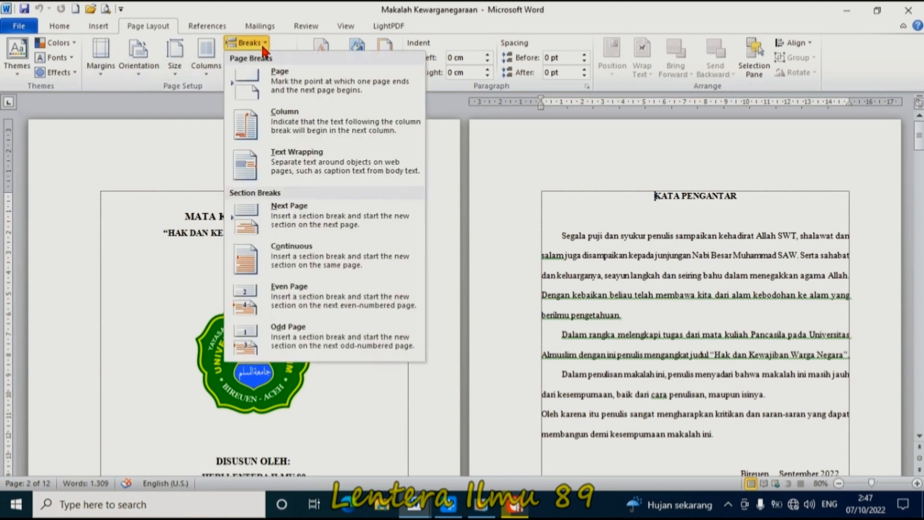
click(311, 217)
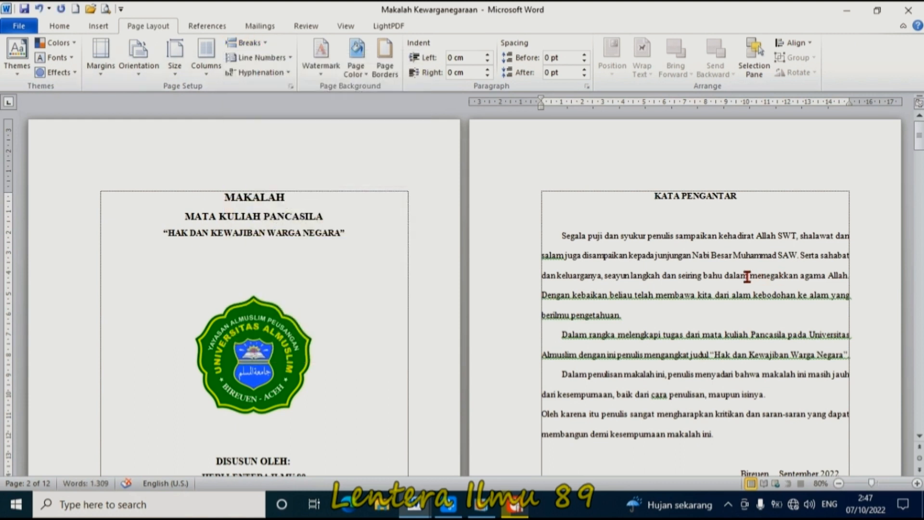
- Open the KATA PENGANTAR page's header and examine the section labels on the cover, KATA PENGANTAR, DAFTAR ISI and BAB I pages
double_click(611, 172)
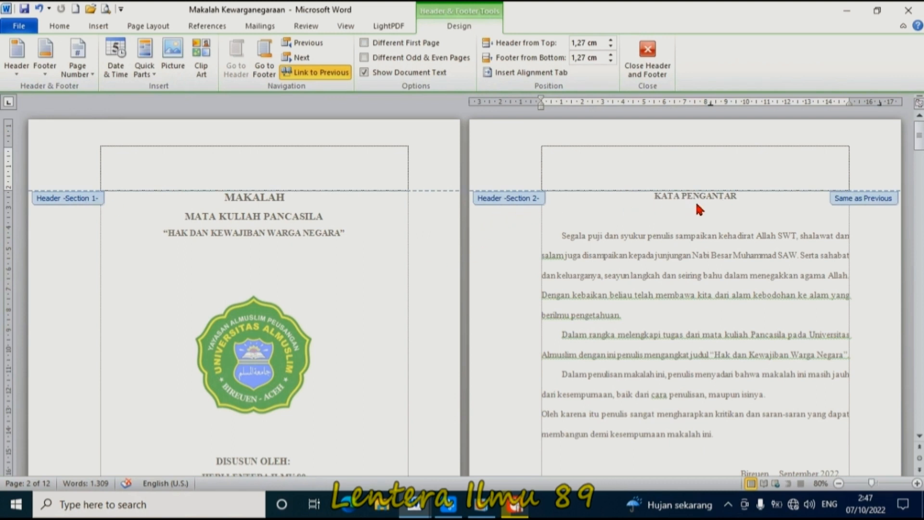
scroll(537, 221, down, 9)
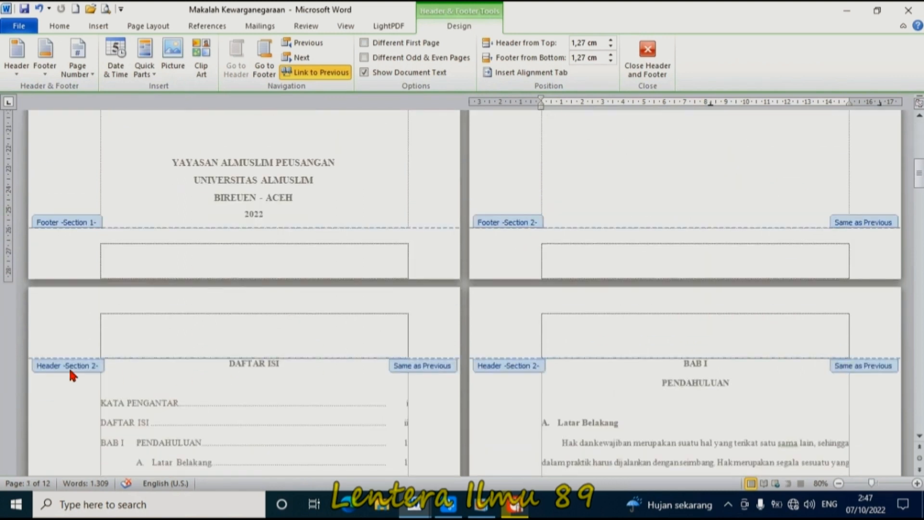
scroll(640, 369, down, 1)
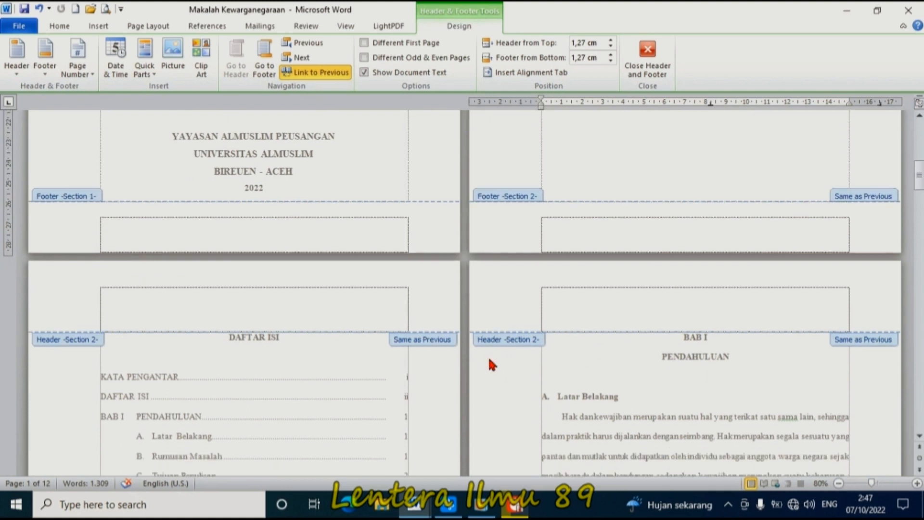
scroll(293, 356, up, 8)
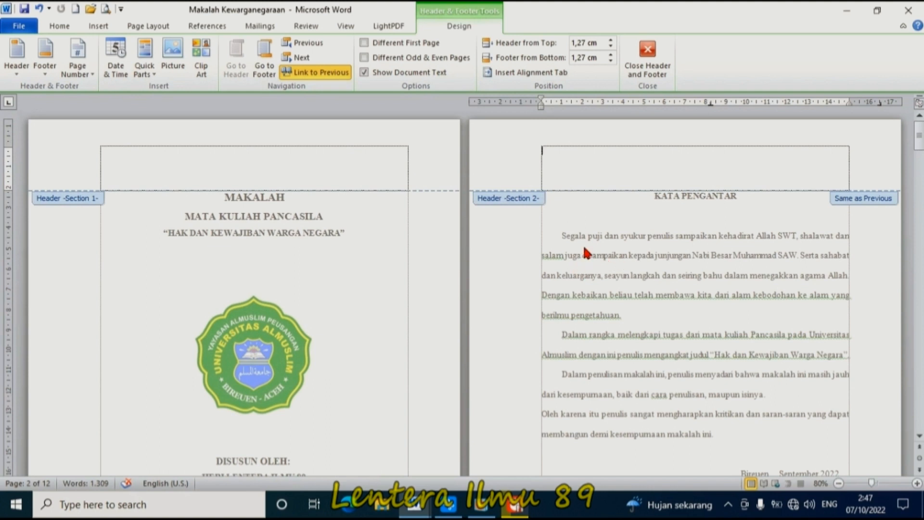
scroll(647, 271, down, 3)
scroll(789, 229, up, 3)
scroll(703, 295, down, 1)
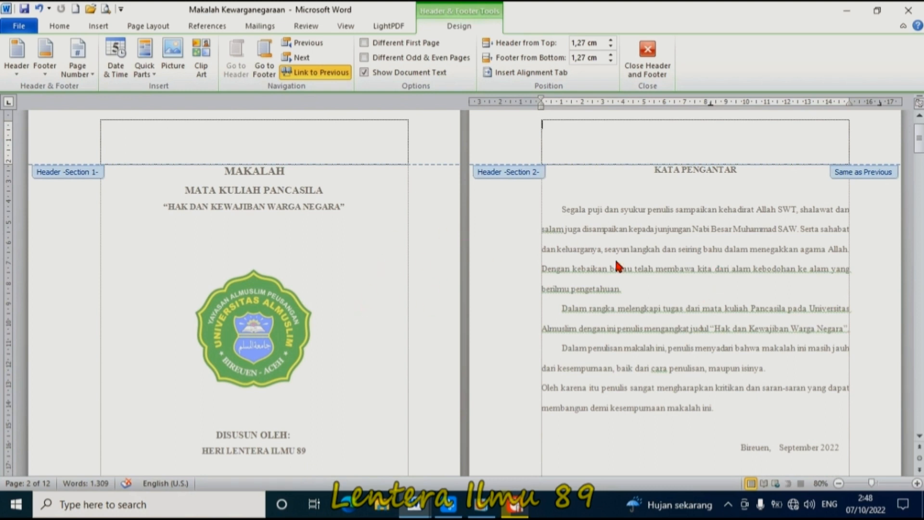
scroll(612, 311, down, 4)
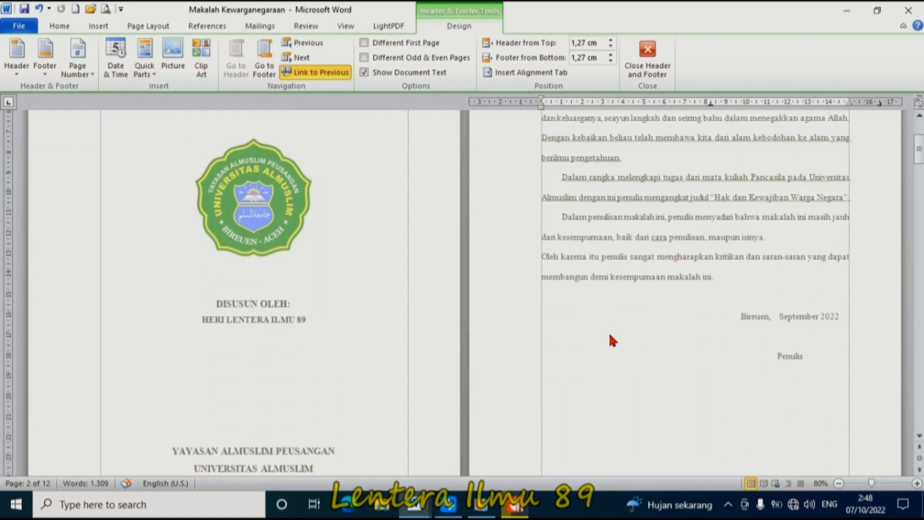
- Unlink both the header and the footer of the KATA PENGANTAR section from the previous section
scroll(610, 330, up, 5)
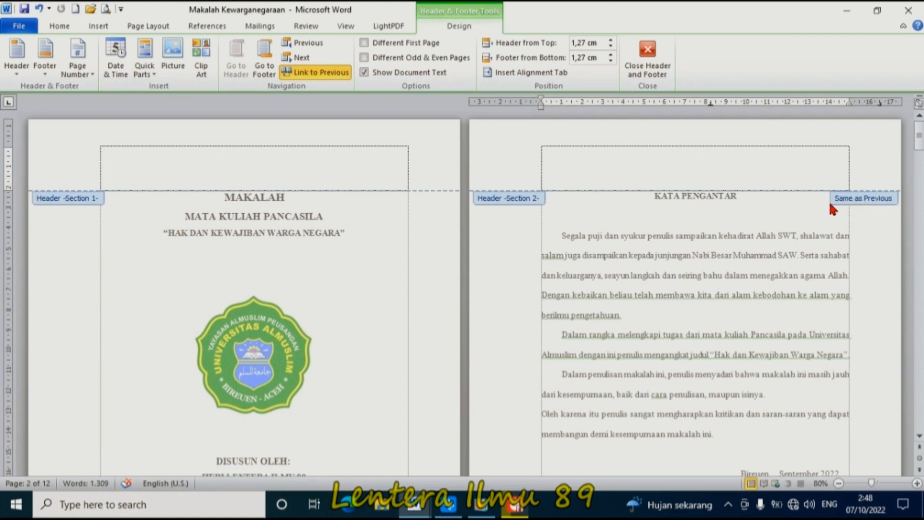
scroll(655, 330, down, 5)
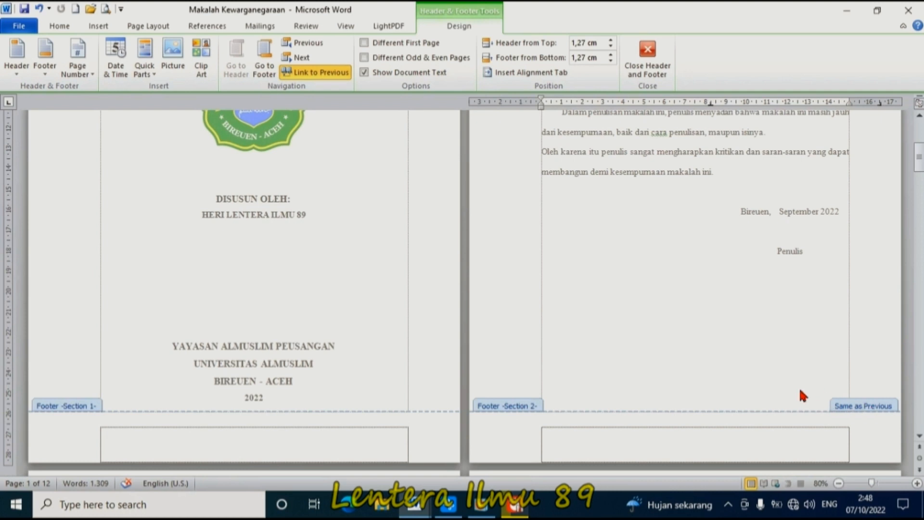
scroll(685, 320, up, 5)
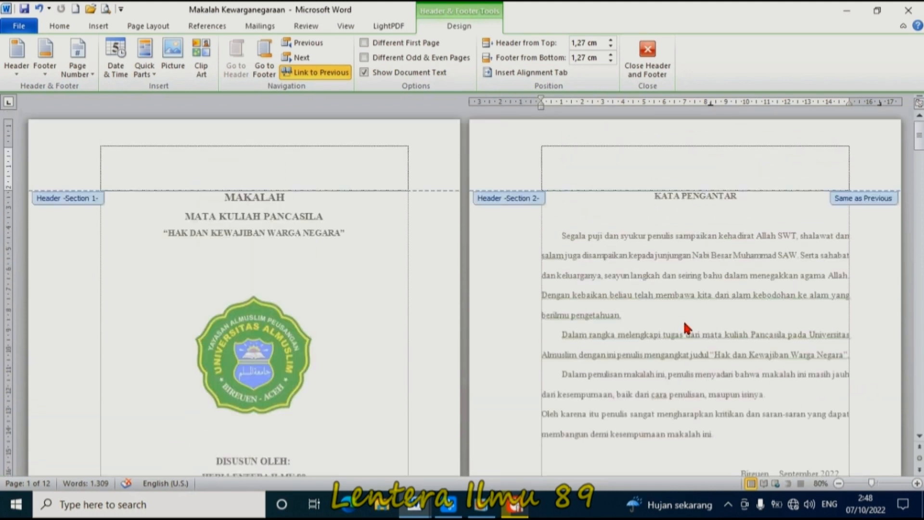
click(321, 74)
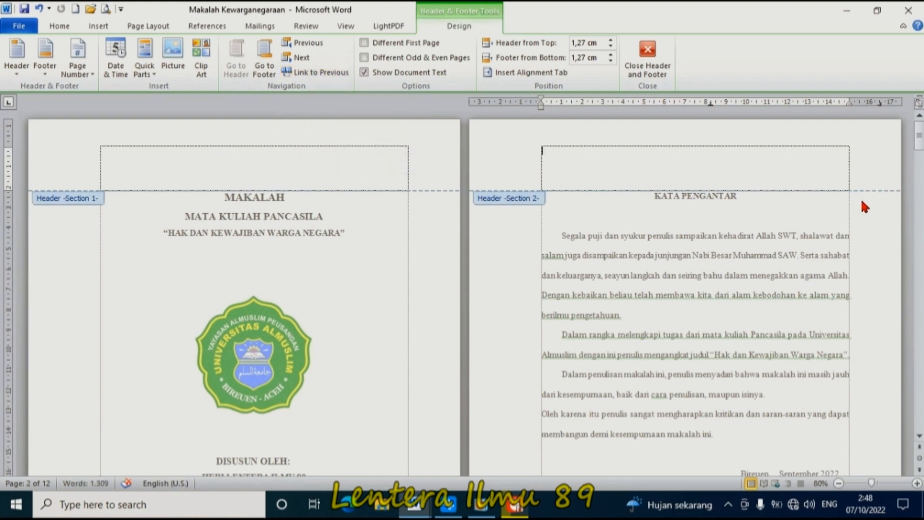
click(263, 52)
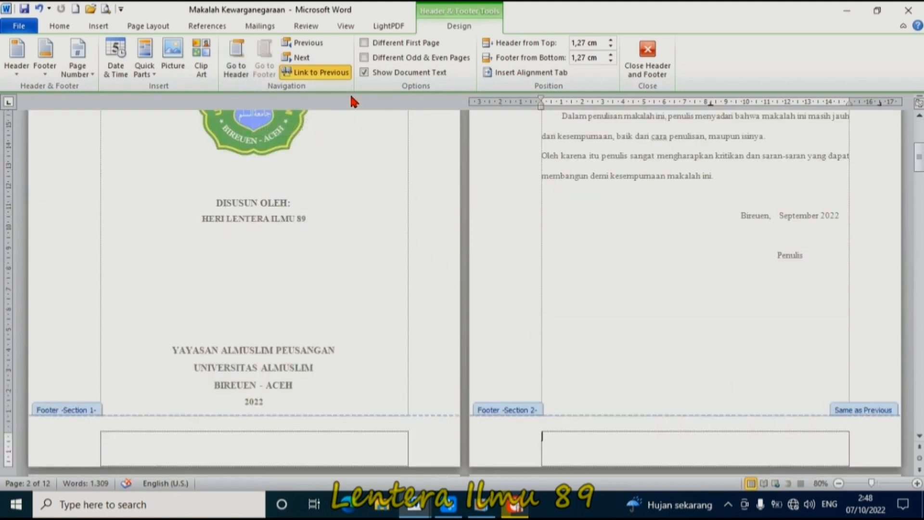
click(316, 73)
scroll(482, 301, up, 5)
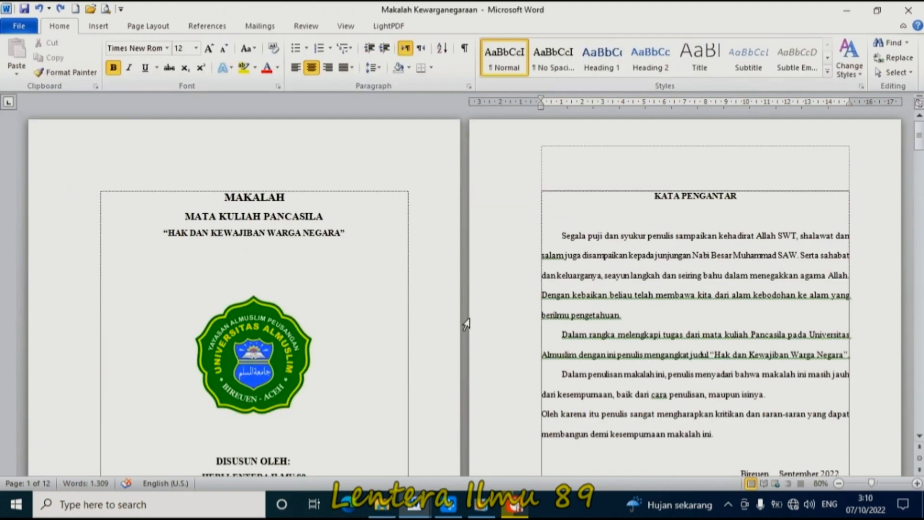
- Open the header of the BAB I page to check its section label against DAFTAR ISI, and close it without changes
scroll(466, 324, down, 10)
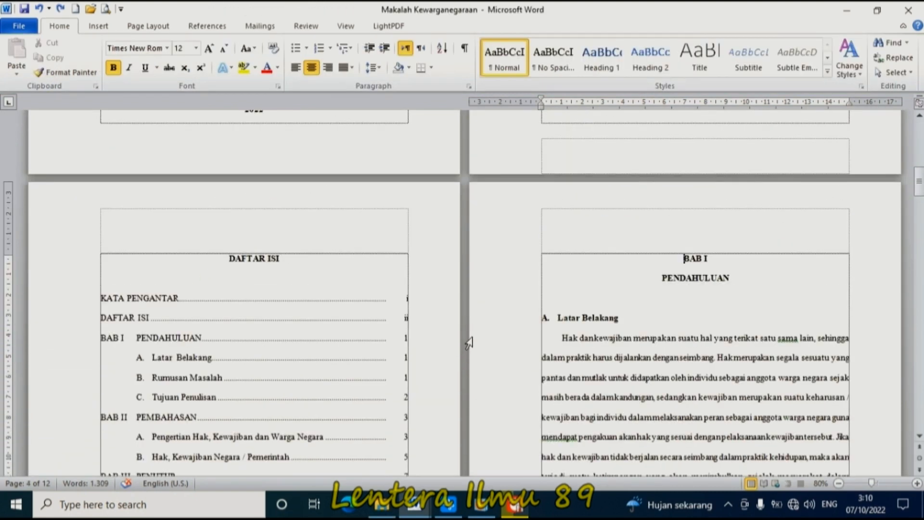
click(613, 378)
scroll(642, 294, down, 3)
scroll(645, 286, up, 3)
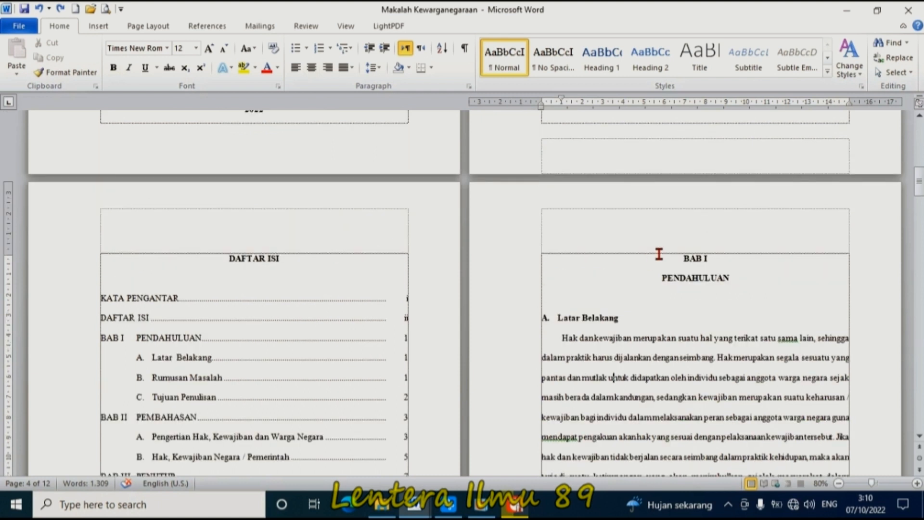
double_click(609, 231)
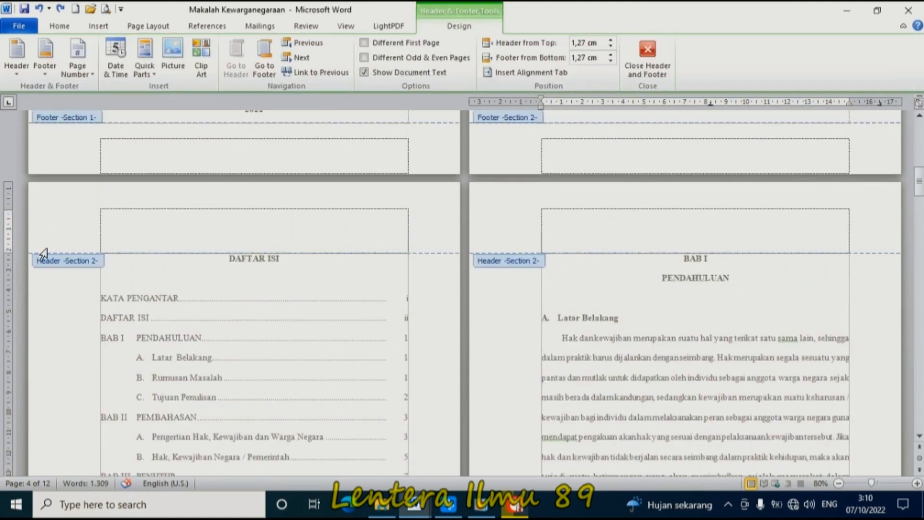
click(661, 68)
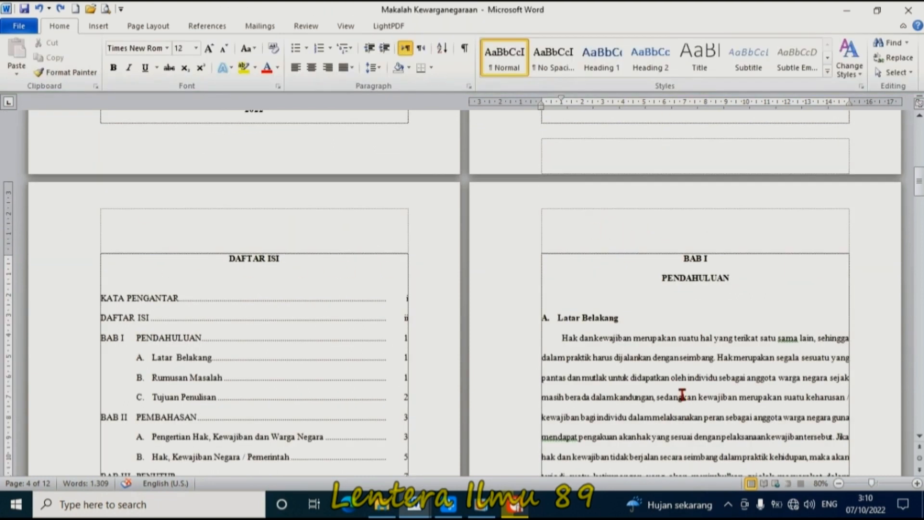
- Insert a Next Page section break directly before the BAB I heading
click(680, 259)
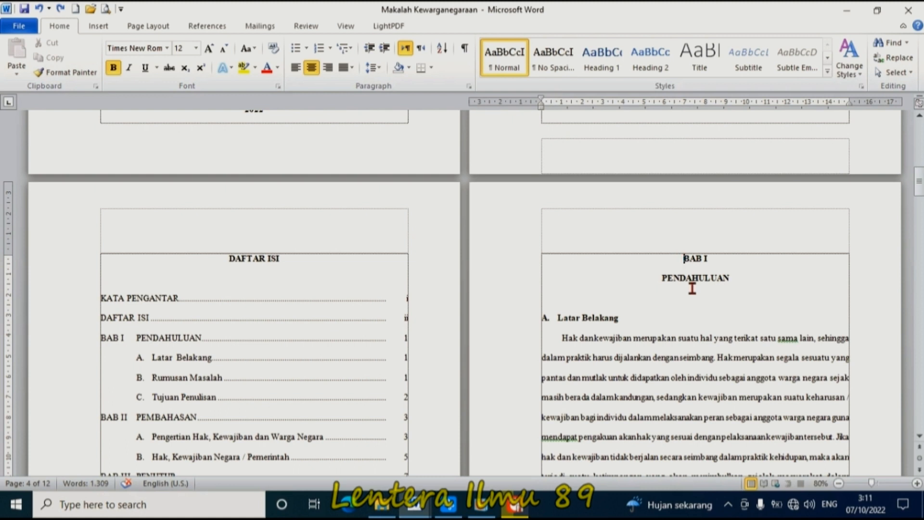
click(165, 24)
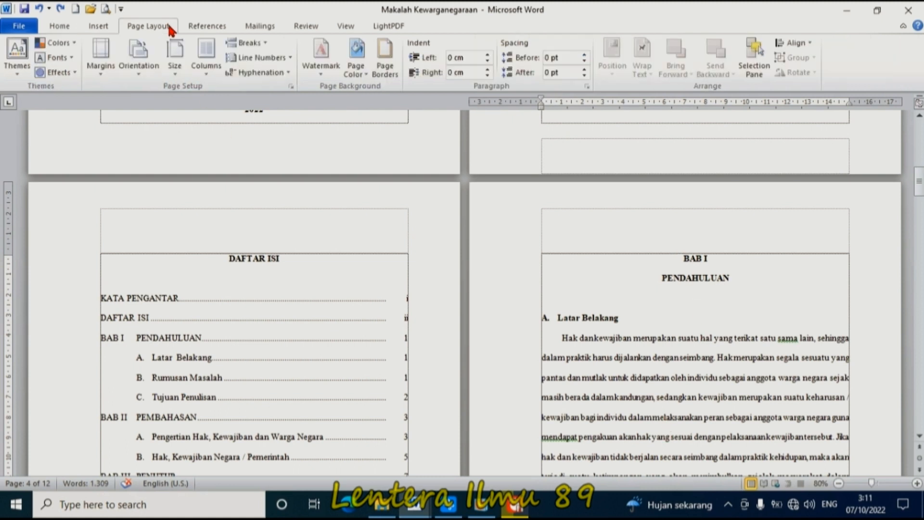
click(262, 43)
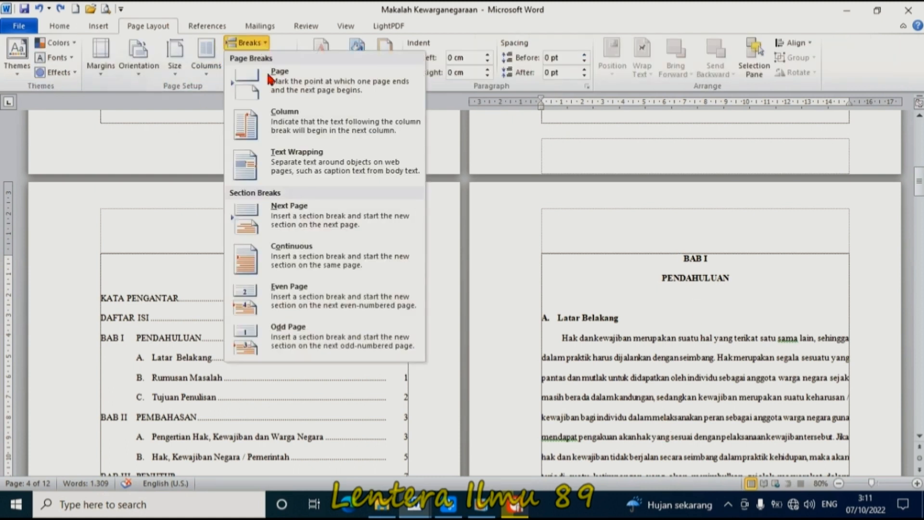
click(362, 226)
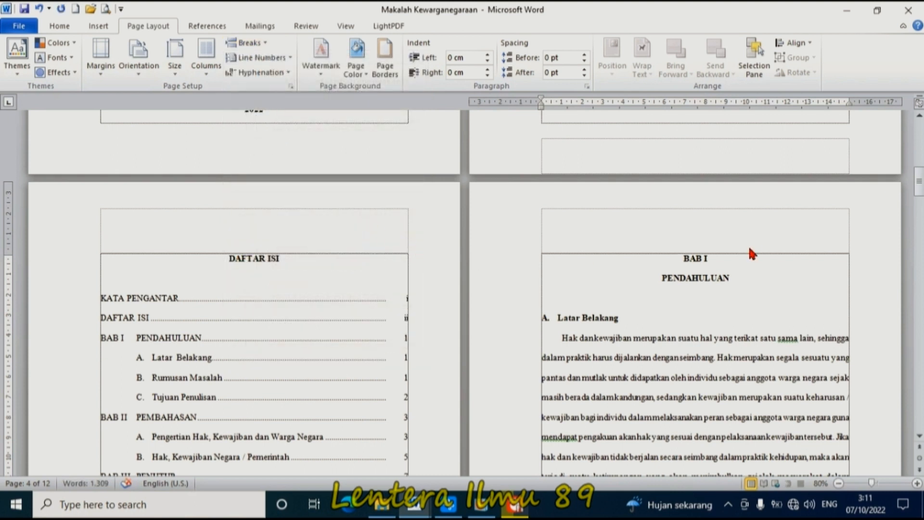
- Unlink both the header and the footer of the section starting at BAB I from the previous section
double_click(669, 232)
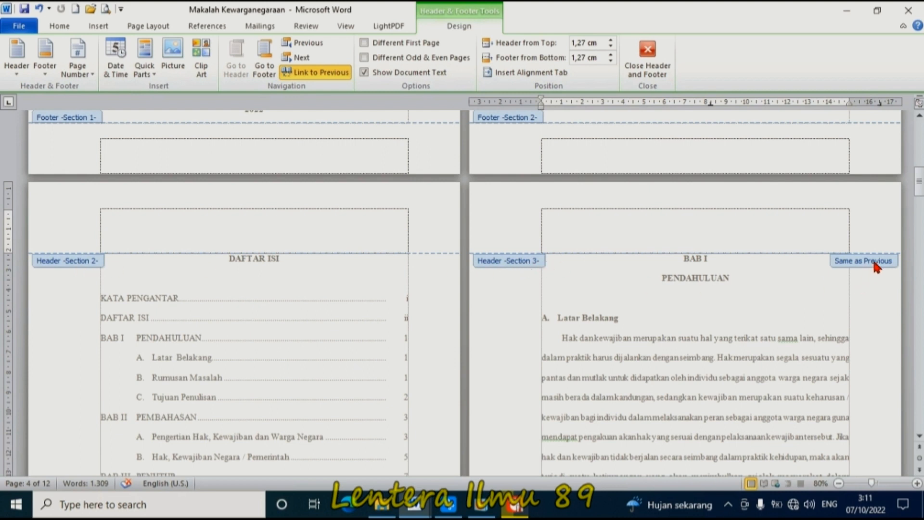
click(315, 72)
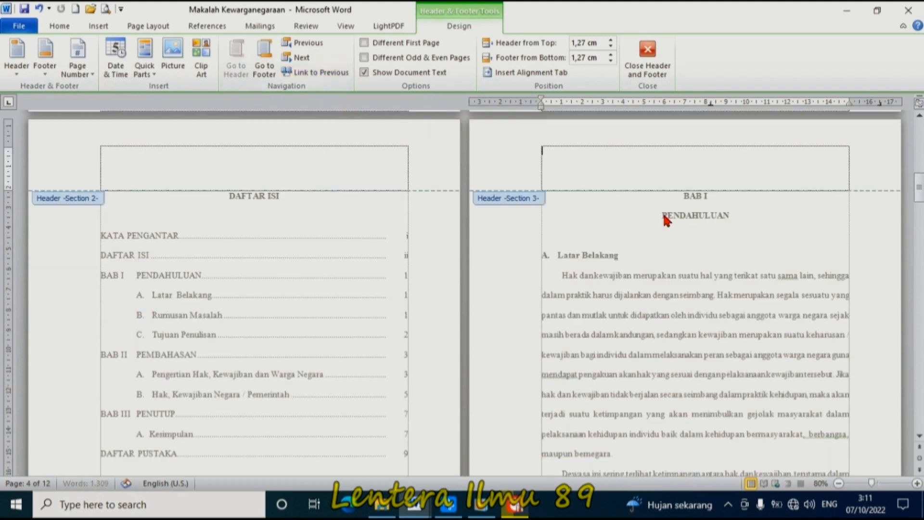
click(268, 52)
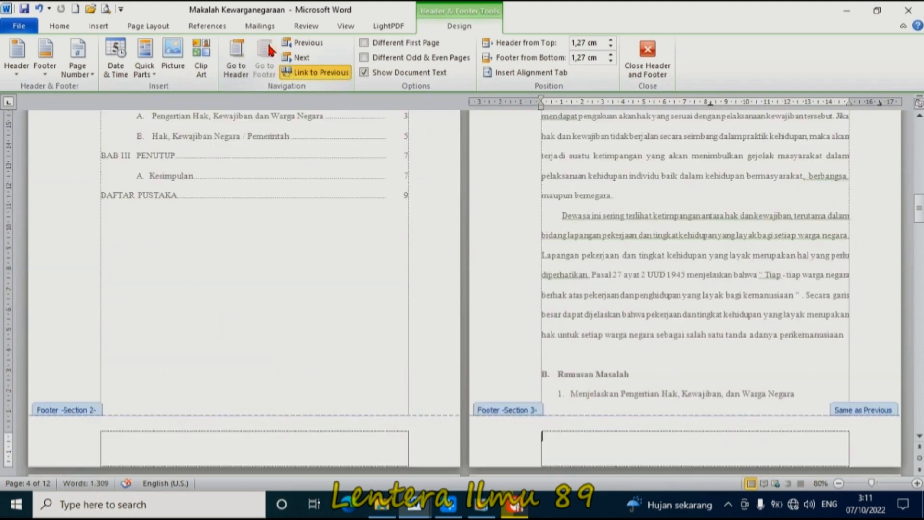
click(325, 74)
scroll(664, 275, up, 5)
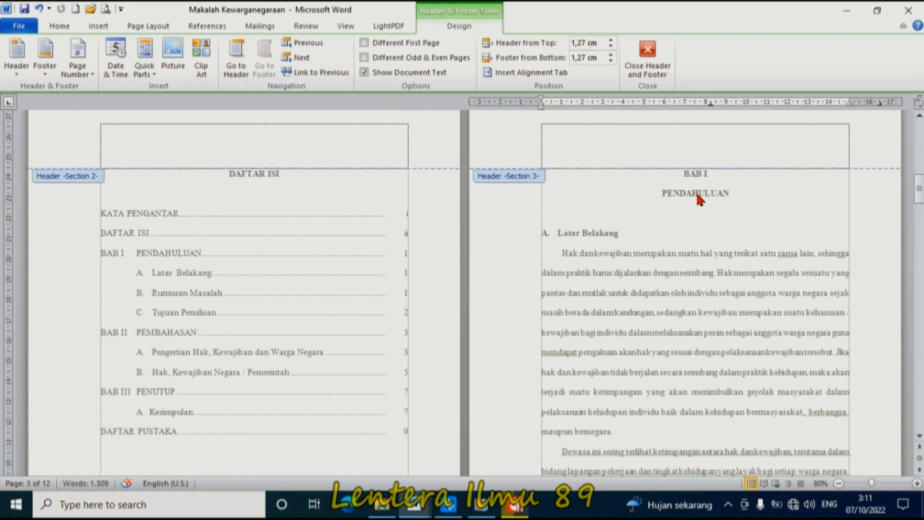
- Enable Different First Page for the BAB I section, unlink its first-page footer and header from the previous section, and leave header editing
scroll(700, 229, down, 10)
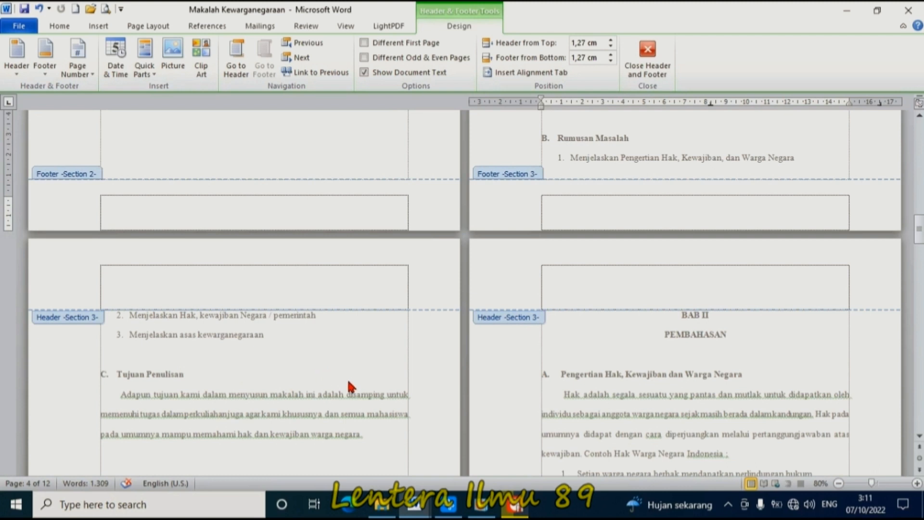
scroll(646, 247, up, 10)
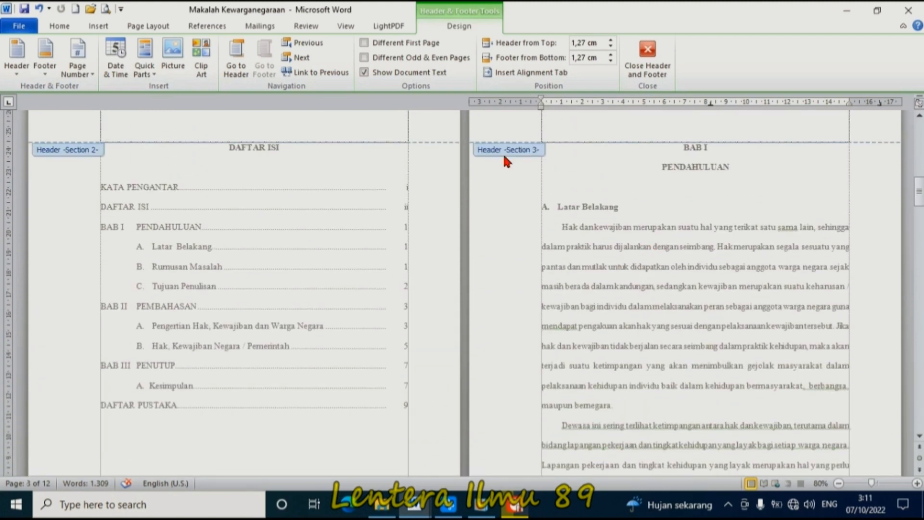
click(409, 43)
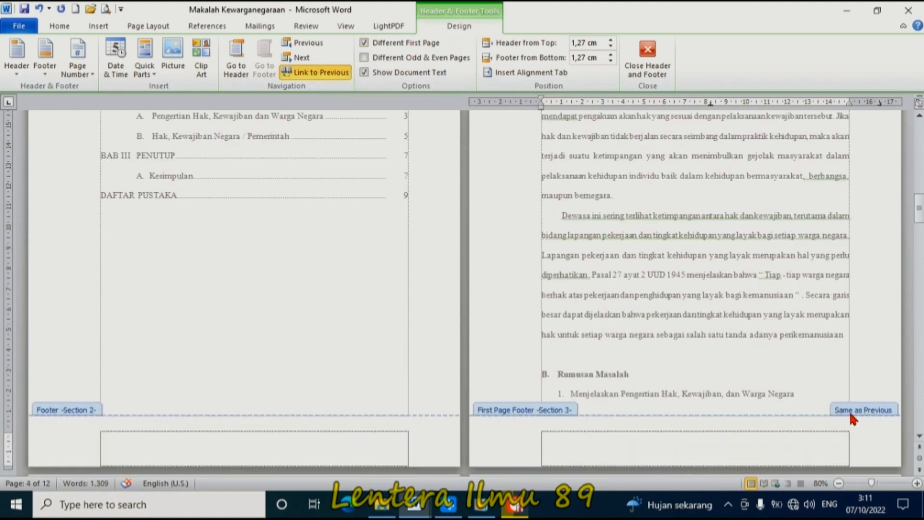
click(328, 73)
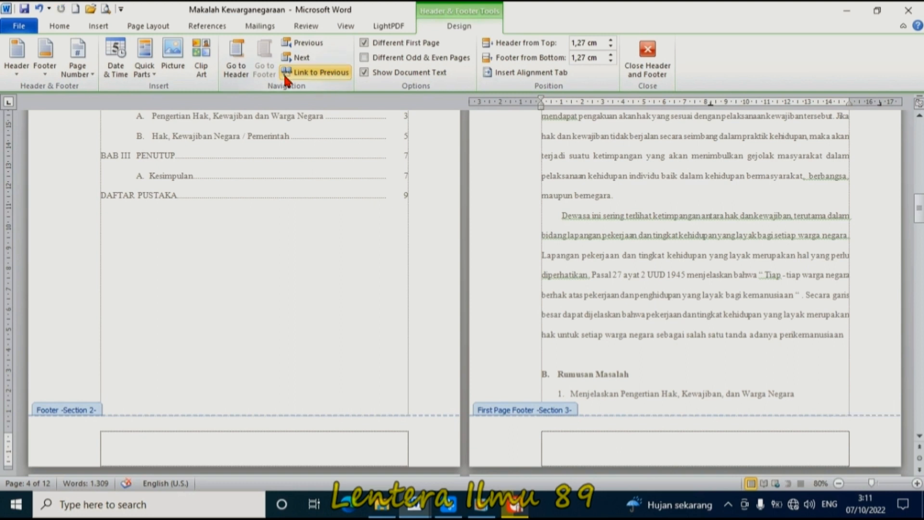
click(242, 53)
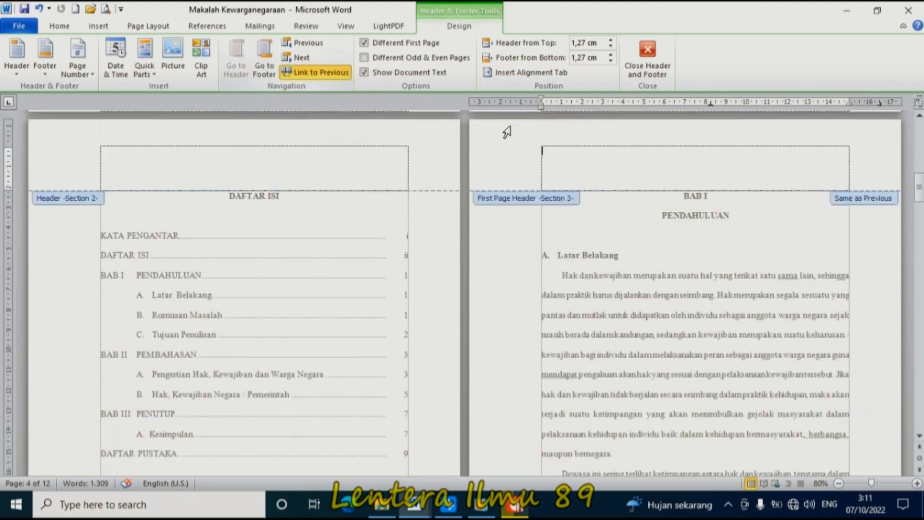
click(315, 73)
click(660, 69)
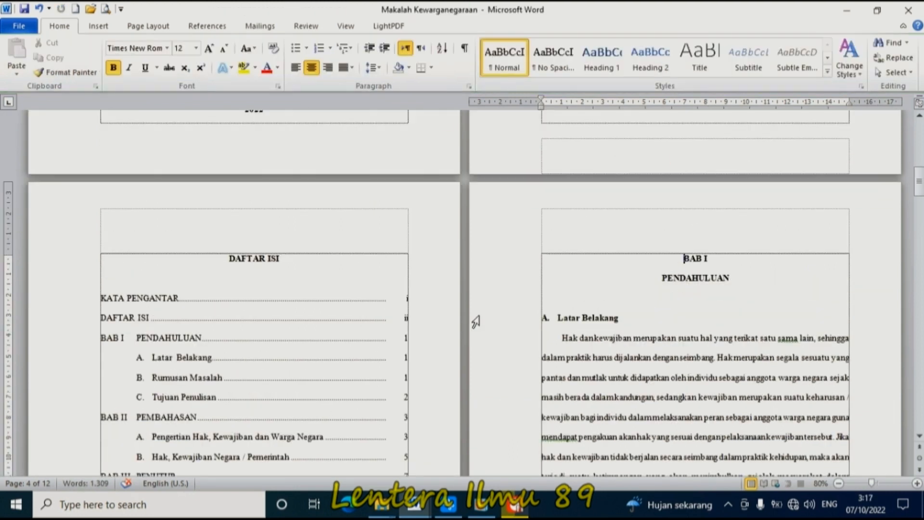
- Insert a Next Page section break directly before the BAB II heading
scroll(476, 321, down, 10)
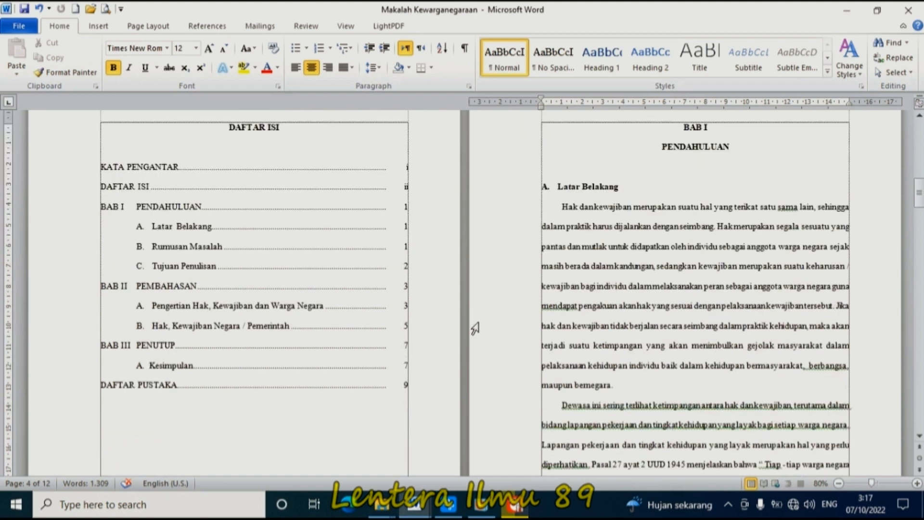
click(658, 252)
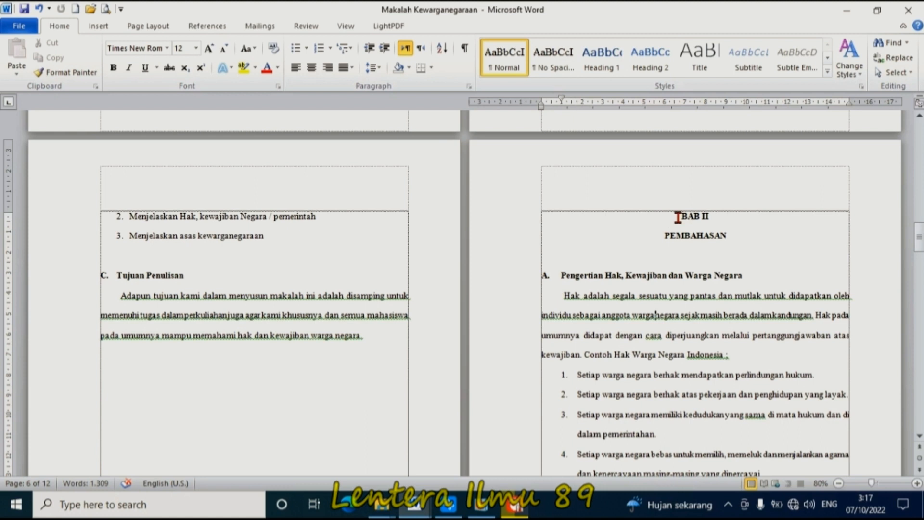
click(678, 217)
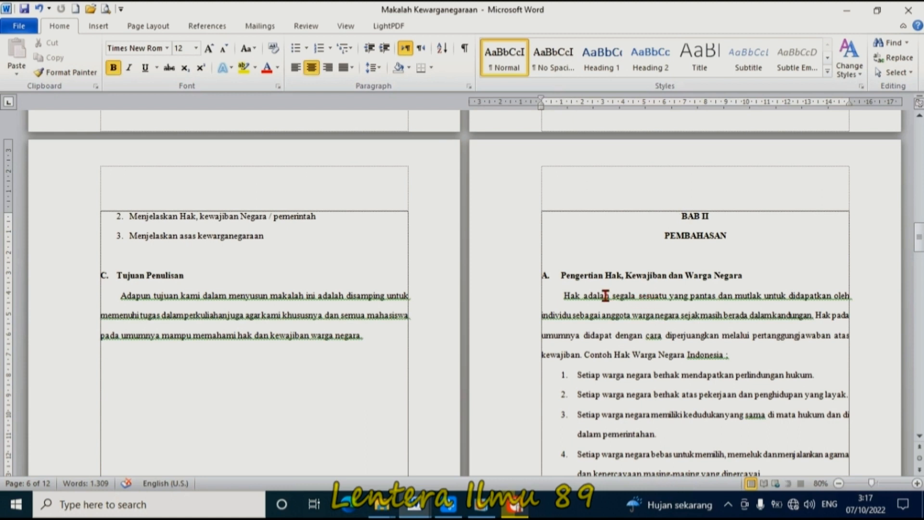
click(163, 26)
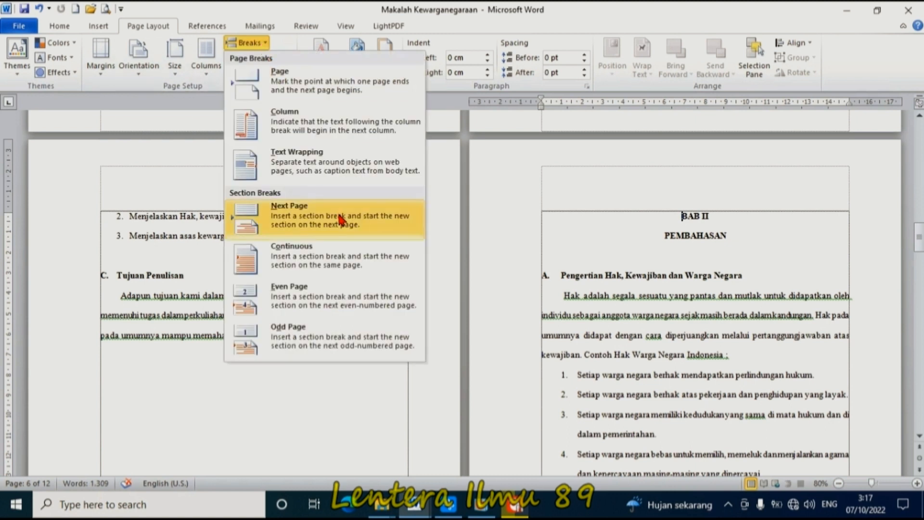
click(340, 220)
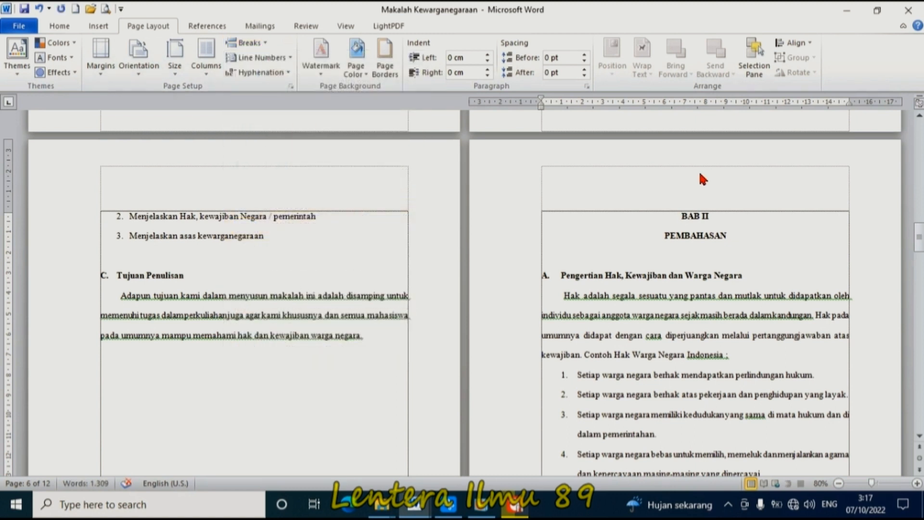
- Open the header of the BAB II page and compare its section and link labels with those of the BAB I section
double_click(699, 170)
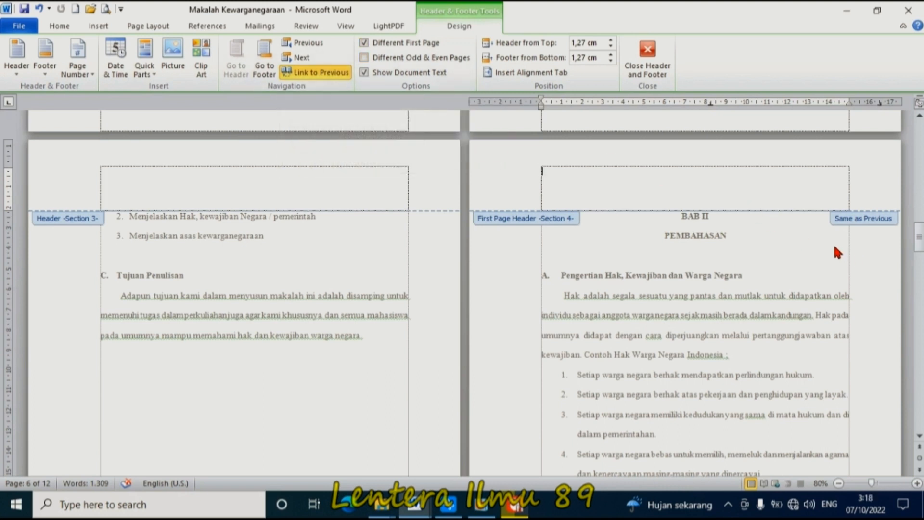
scroll(560, 265, up, 3)
scroll(689, 392, up, 12)
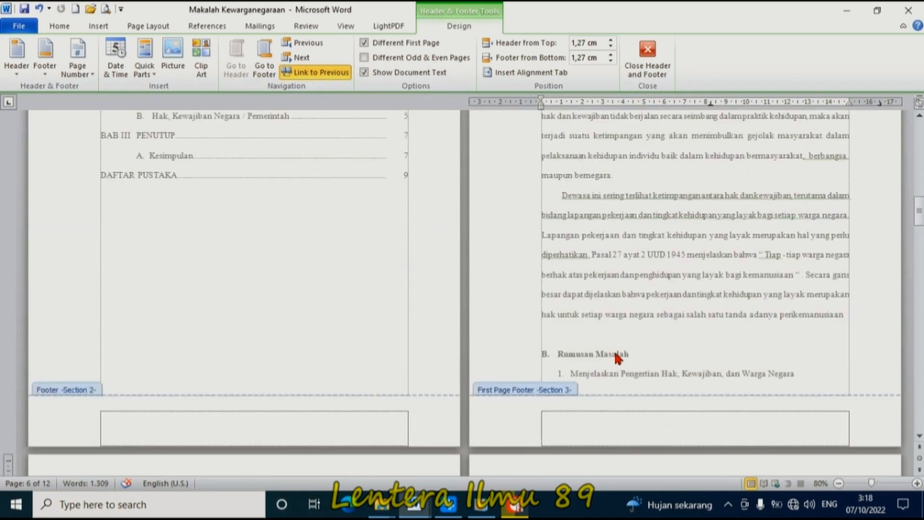
scroll(676, 276, down, 15)
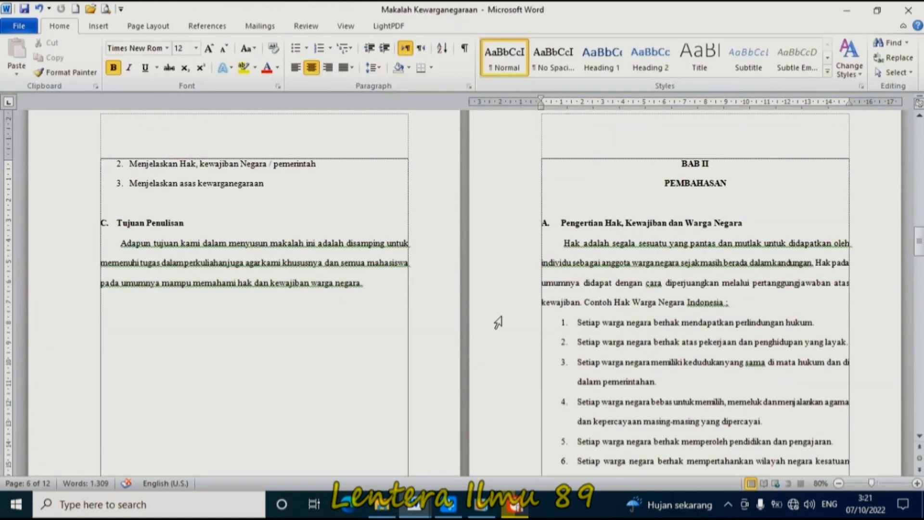
- Insert a Next Page section break directly before the BAB III heading
scroll(497, 322, down, 15)
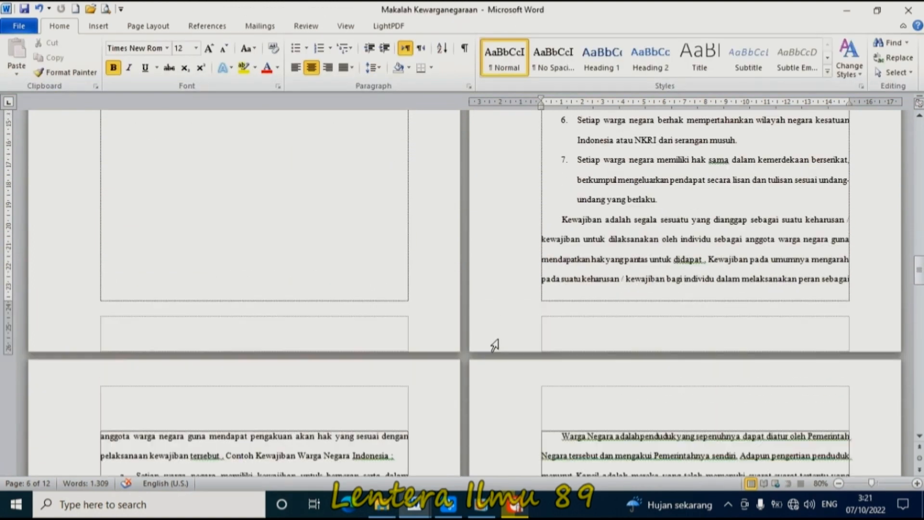
scroll(494, 354, down, 20)
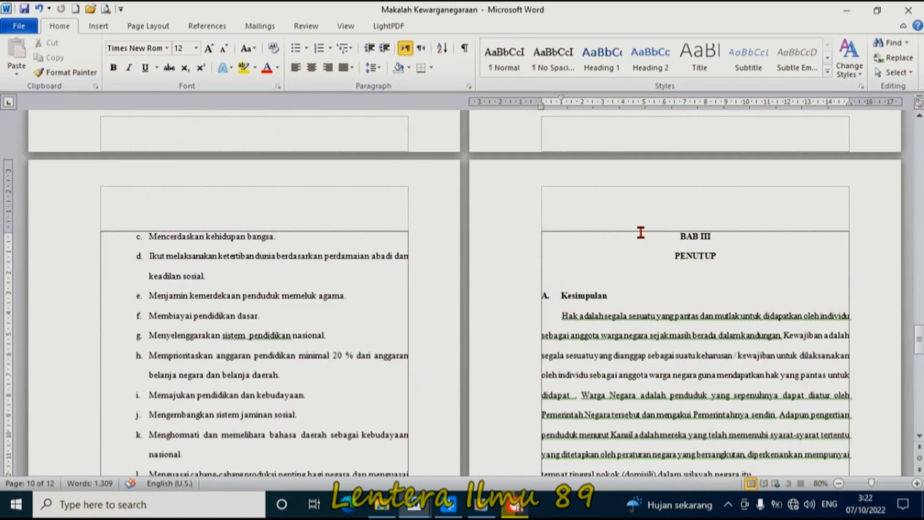
double_click(643, 220)
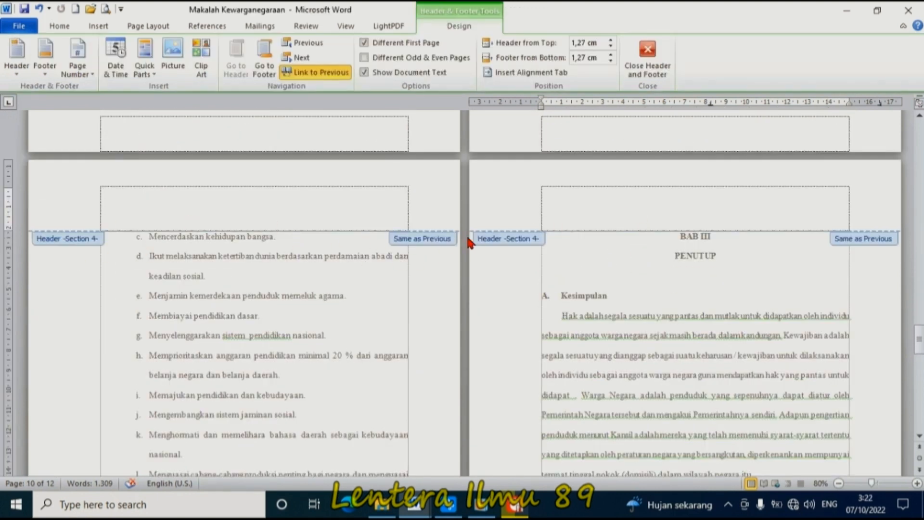
click(647, 72)
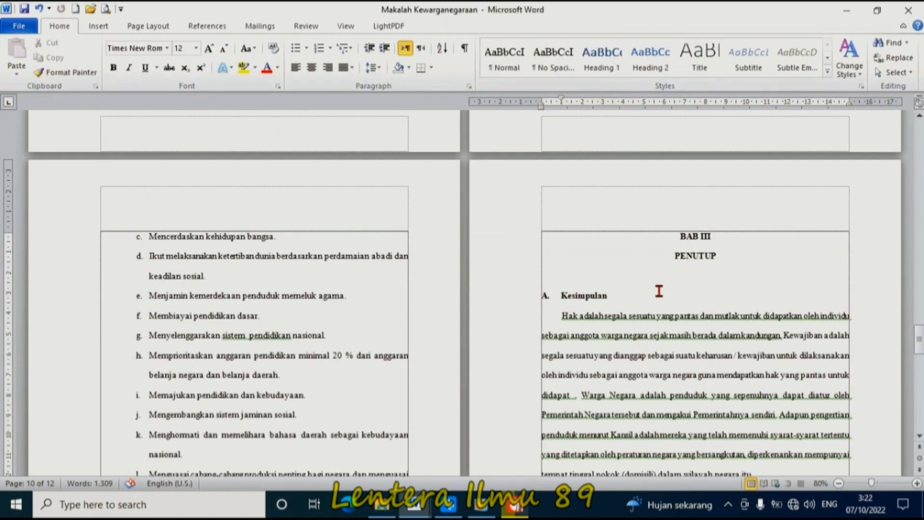
click(672, 235)
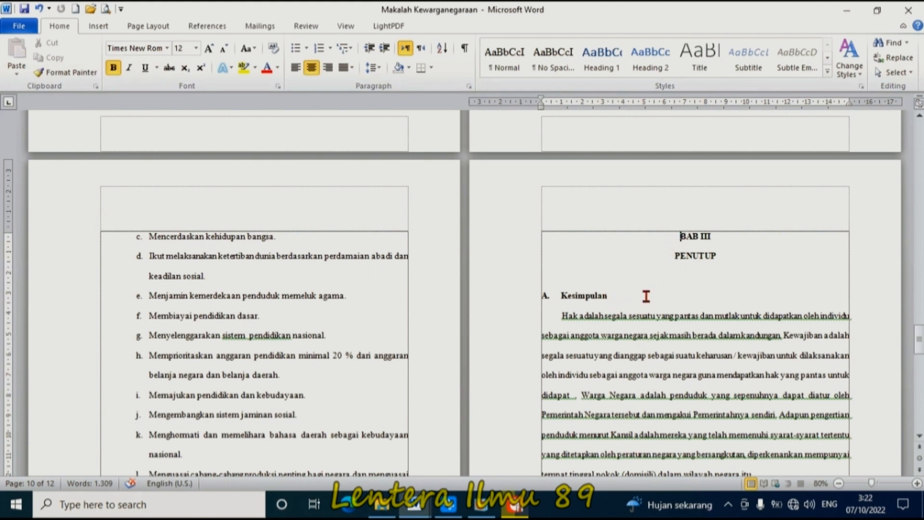
click(162, 26)
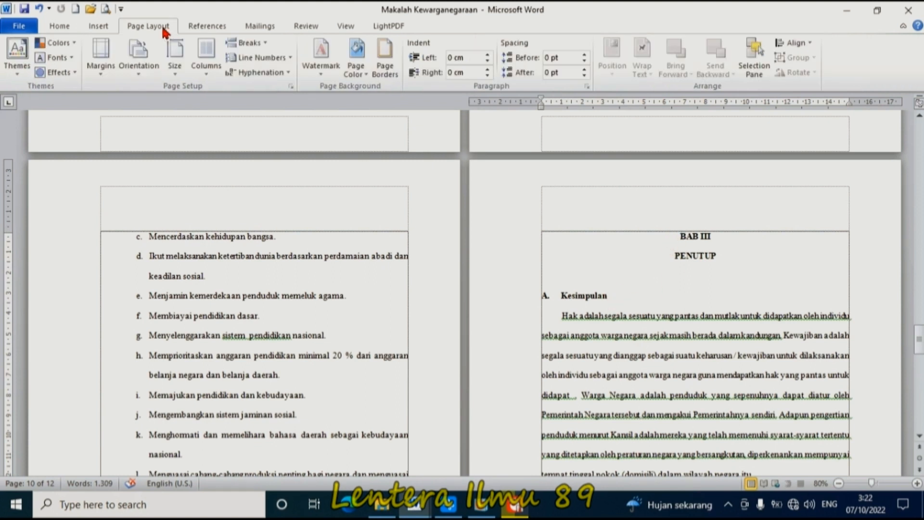
click(261, 44)
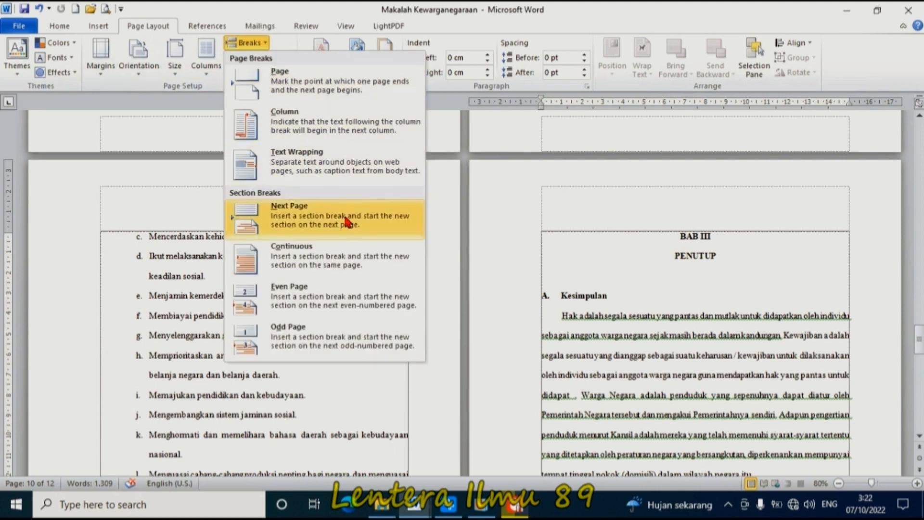
click(348, 222)
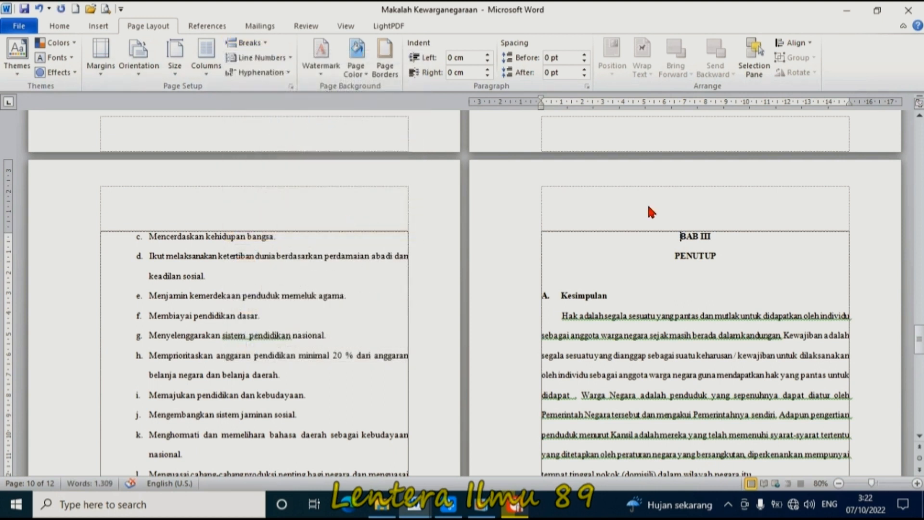
- Open the header of the BAB III page, compare its section and link labels with the preceding section's, and leave header editing
double_click(650, 210)
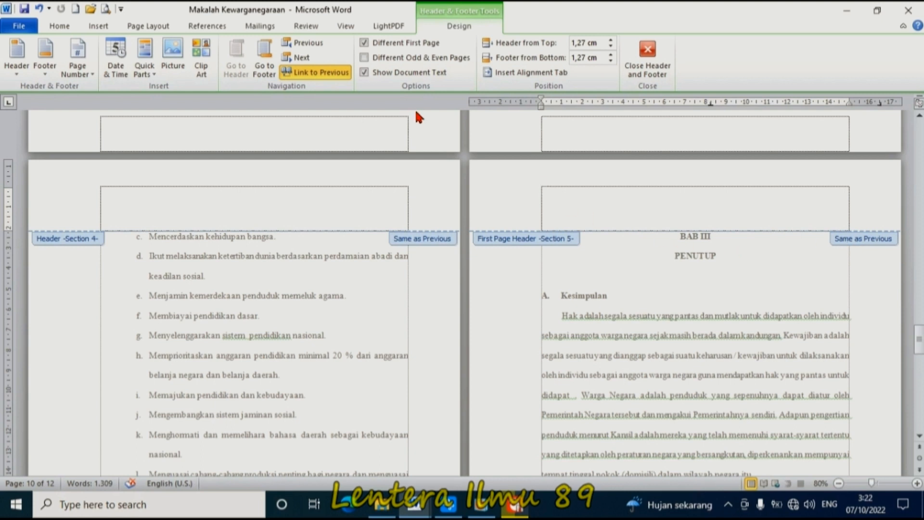
scroll(608, 247, up, 10)
scroll(607, 247, up, 5)
scroll(619, 267, down, 10)
scroll(668, 323, down, 3)
scroll(710, 317, down, 6)
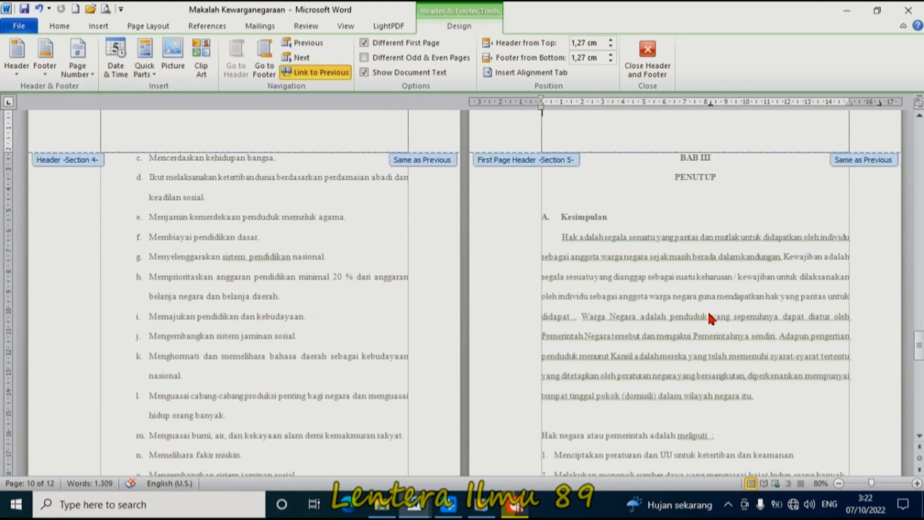
scroll(668, 264, up, 1)
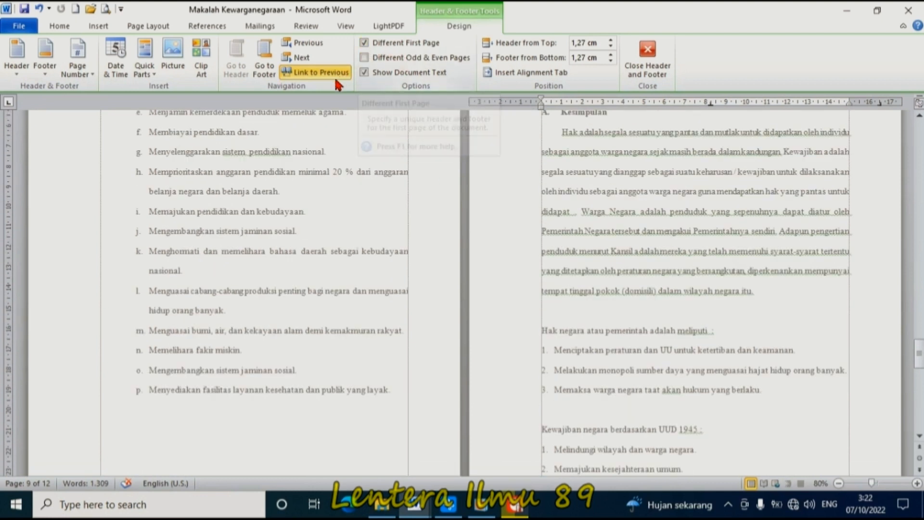
click(648, 59)
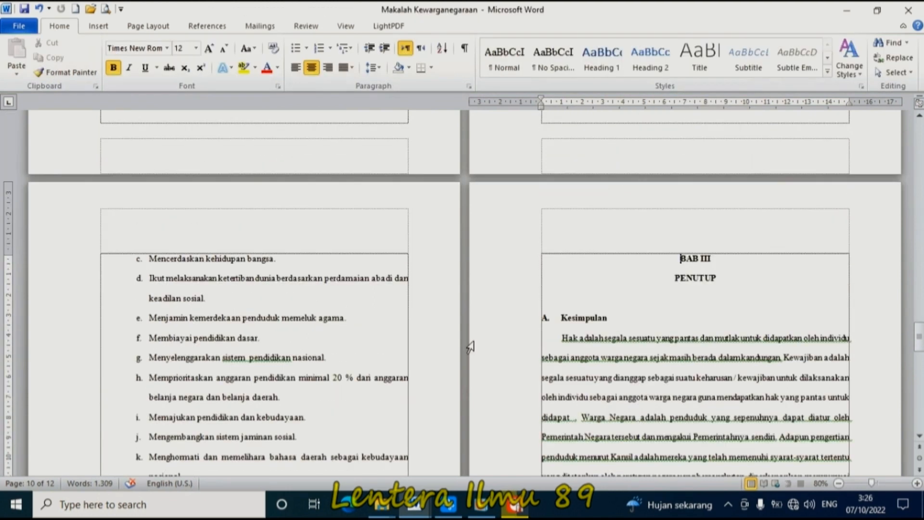
- Insert a Next Page section break directly before the DAFTAR PUSTAKA heading
scroll(490, 346, down, 15)
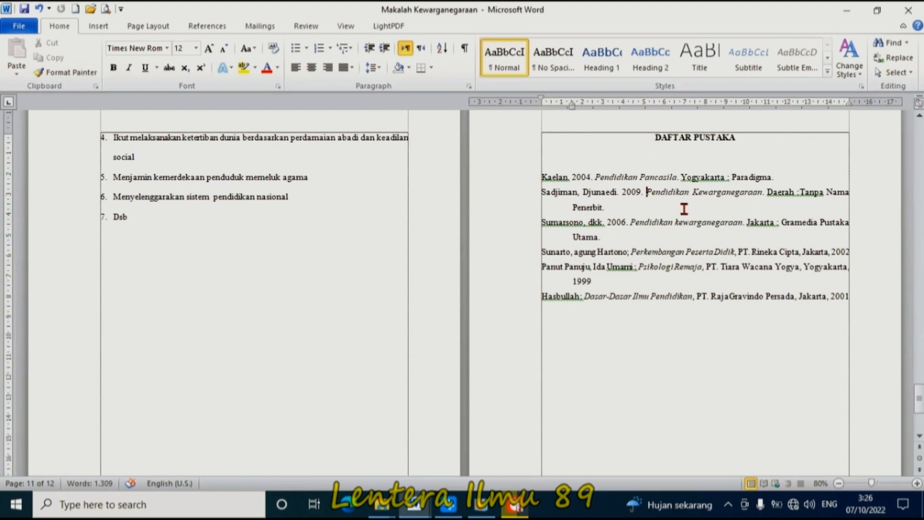
scroll(645, 190, up, 2)
double_click(639, 181)
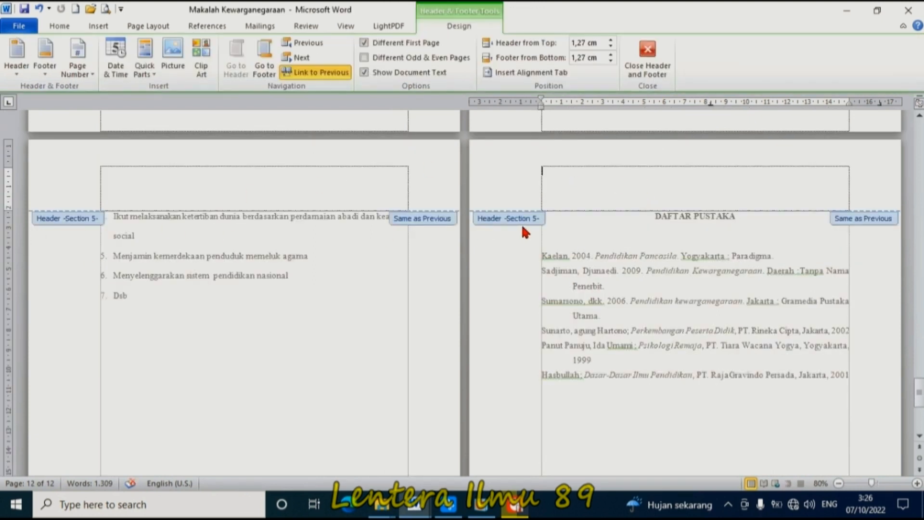
click(647, 62)
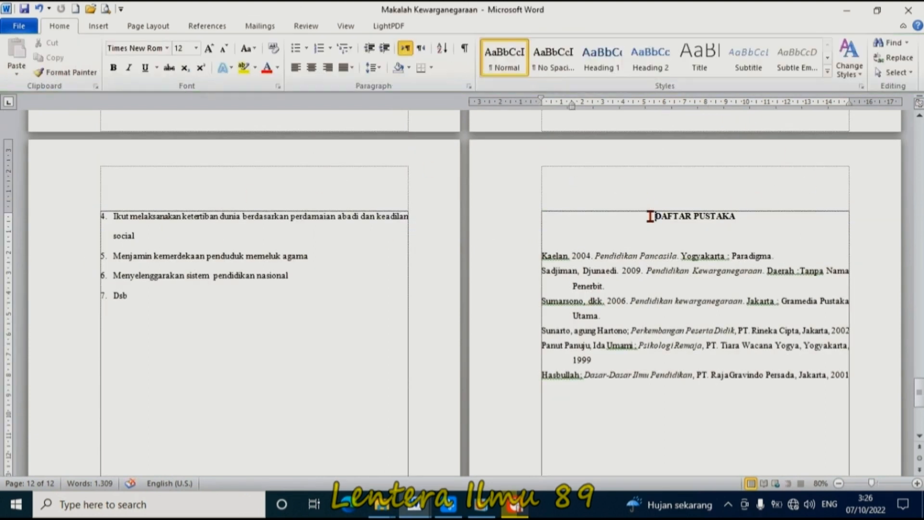
click(649, 216)
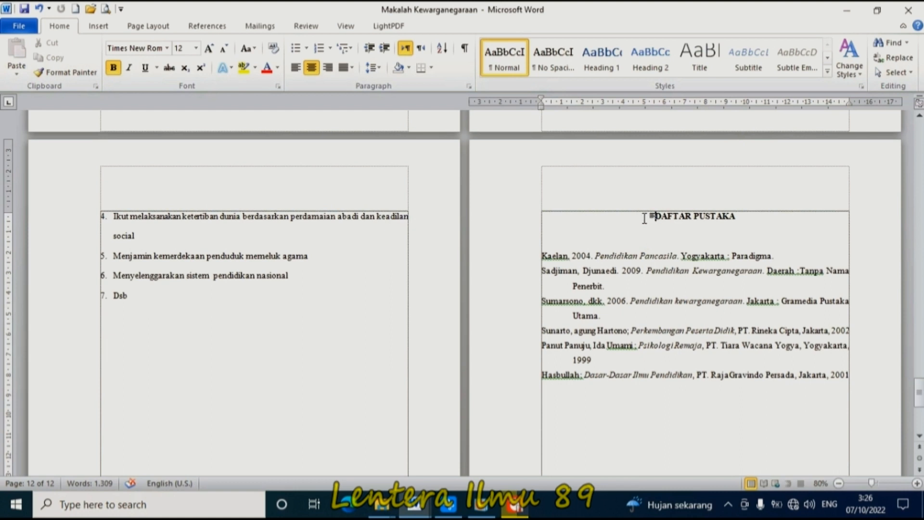
click(149, 25)
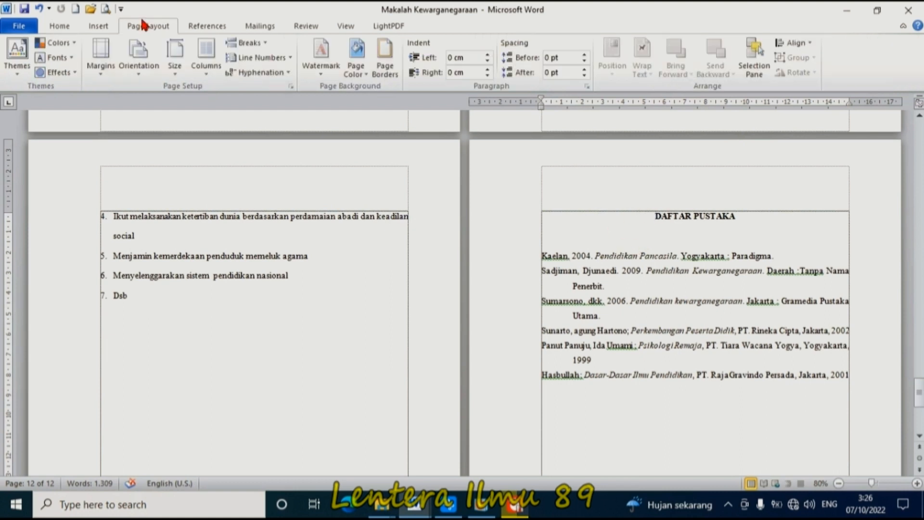
click(262, 46)
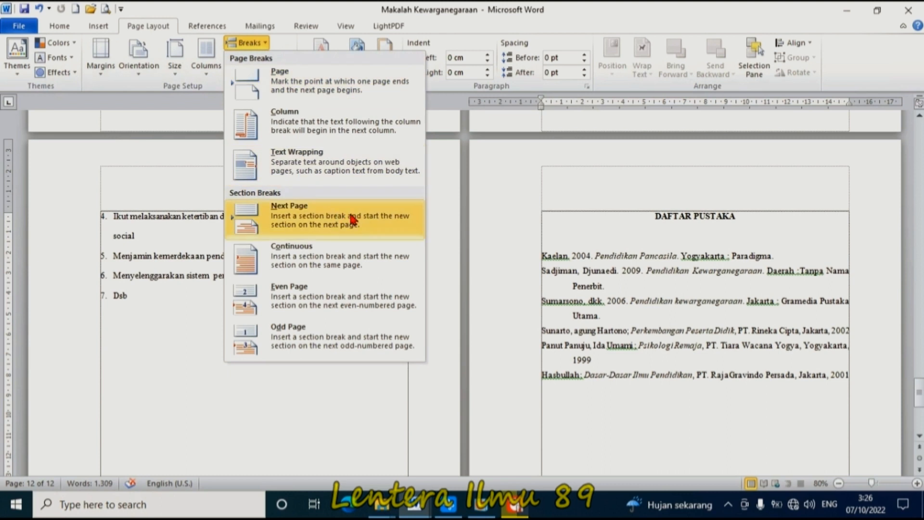
click(361, 222)
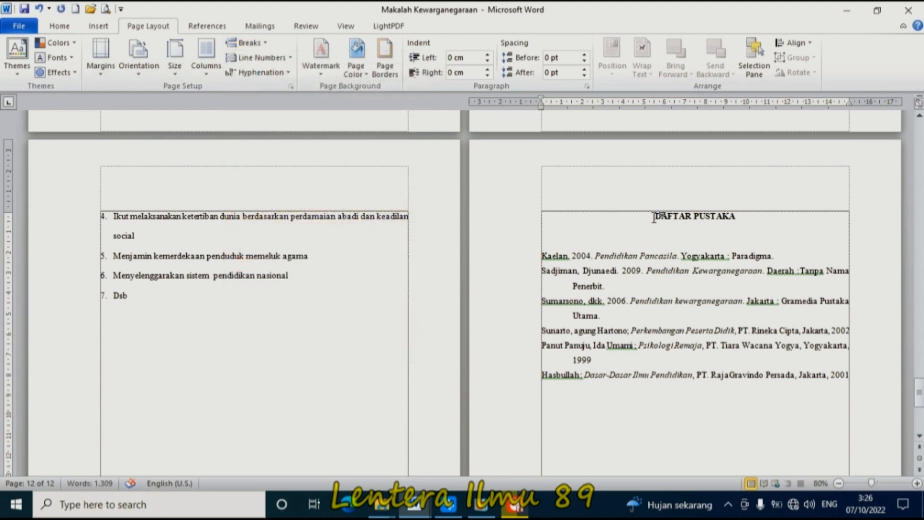
- Turn off Different First Page for the DAFTAR PUSTAKA section, unlink its header from the previous section, and check its footer link
double_click(655, 181)
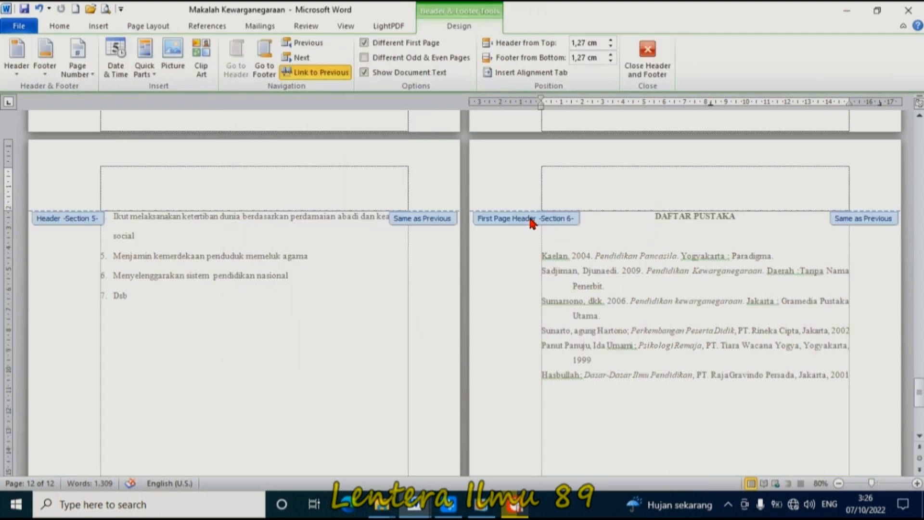
click(571, 220)
scroll(606, 216, down, 2)
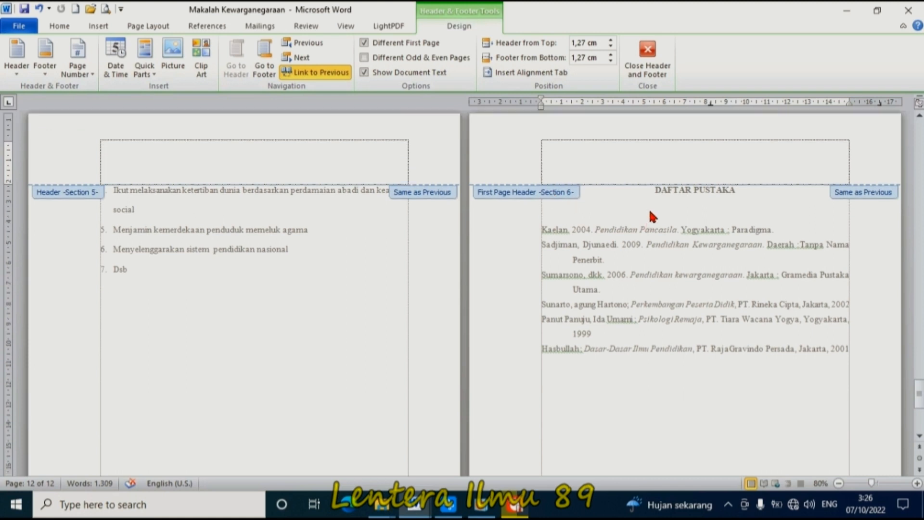
scroll(669, 250, down, 4)
scroll(686, 307, up, 7)
scroll(688, 307, up, 1)
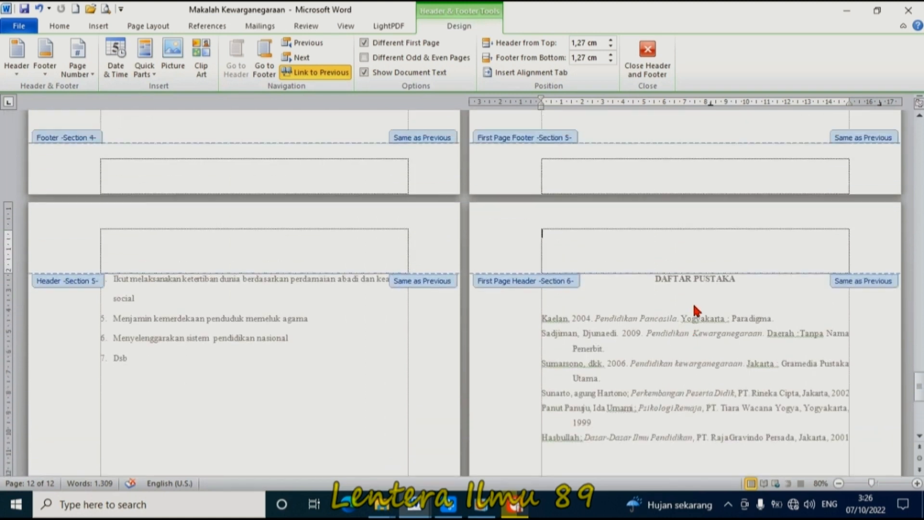
click(364, 43)
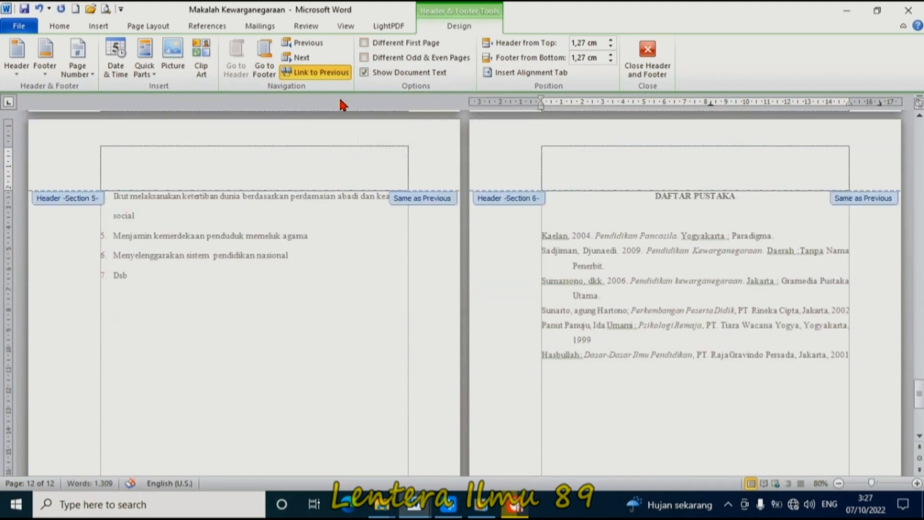
click(329, 77)
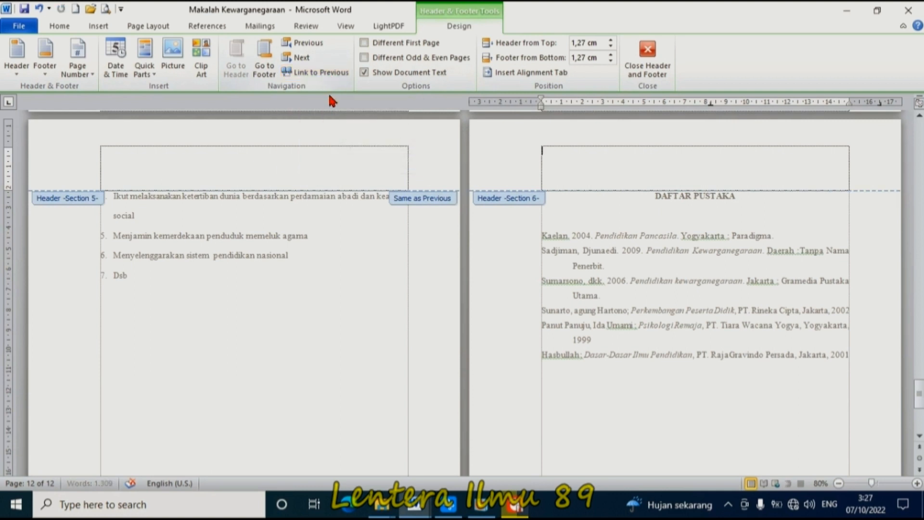
click(264, 52)
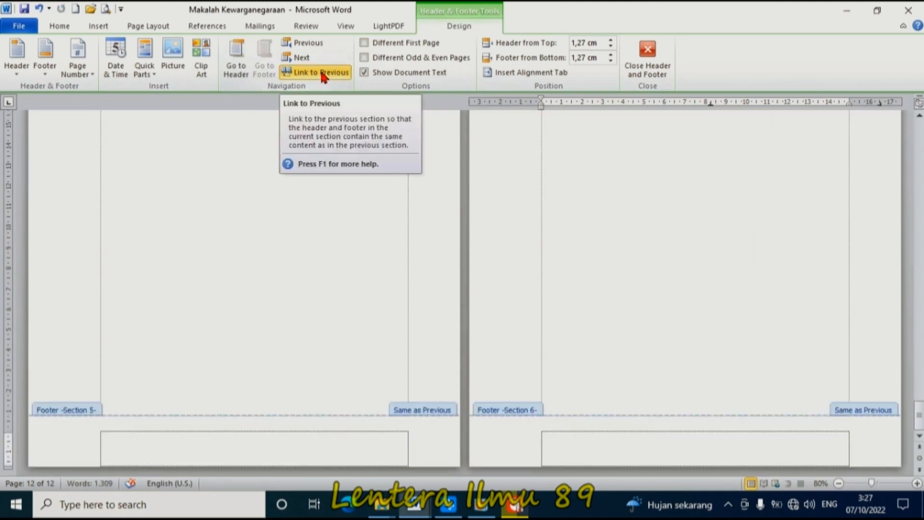
click(647, 58)
- Return to the cover page, open its header, and examine the header and footer section labels from the cover through the BAB I page
scroll(598, 380, up, 10)
scroll(598, 380, up, 20)
scroll(436, 289, up, 15)
scroll(383, 255, up, 20)
click(354, 234)
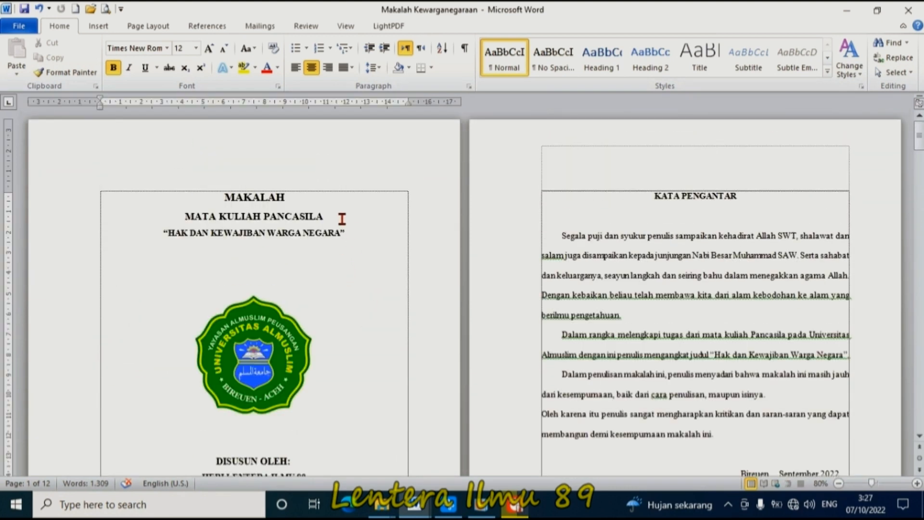
click(342, 219)
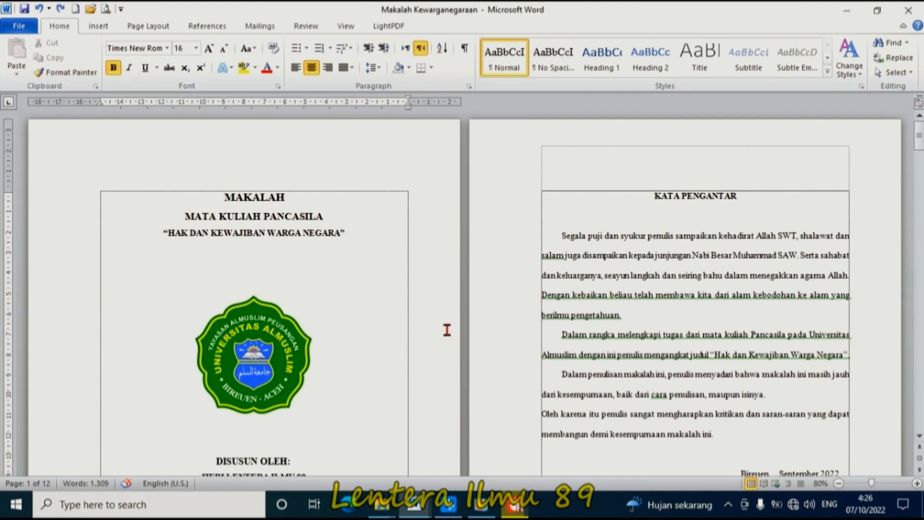
double_click(359, 168)
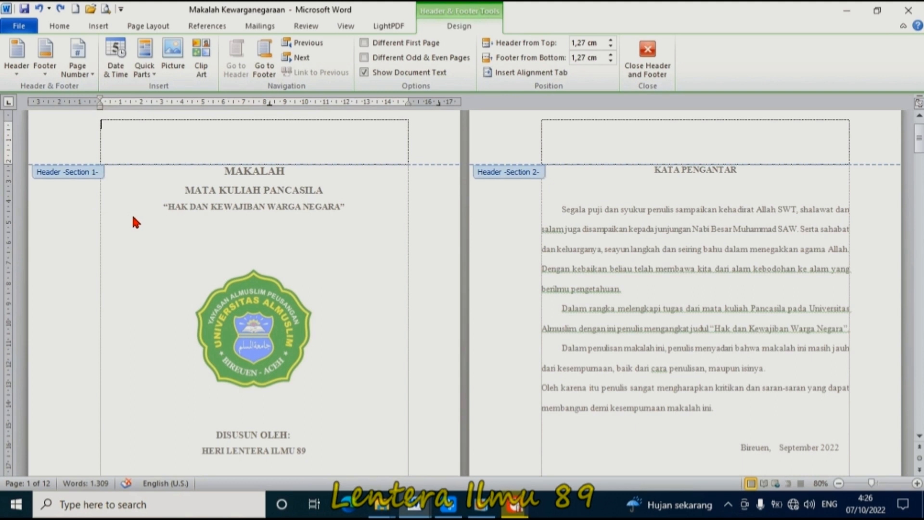
scroll(251, 298, down, 5)
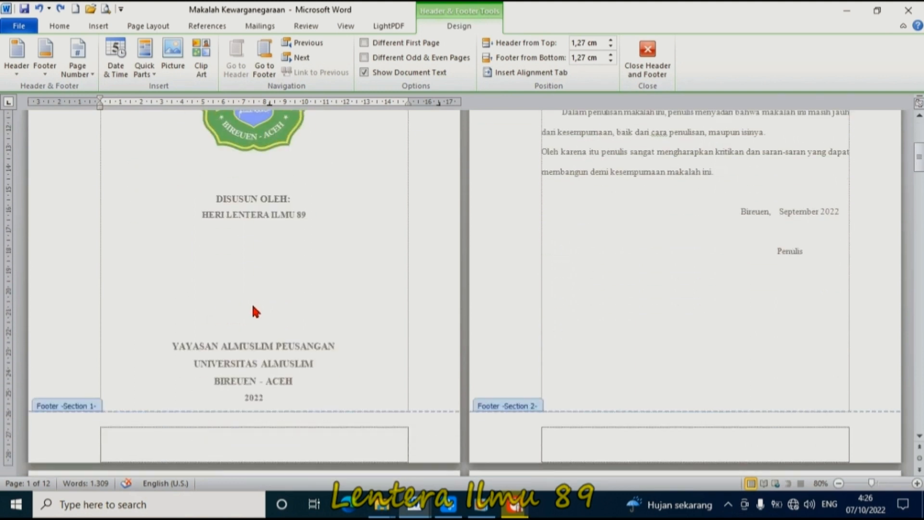
scroll(290, 294, up, 5)
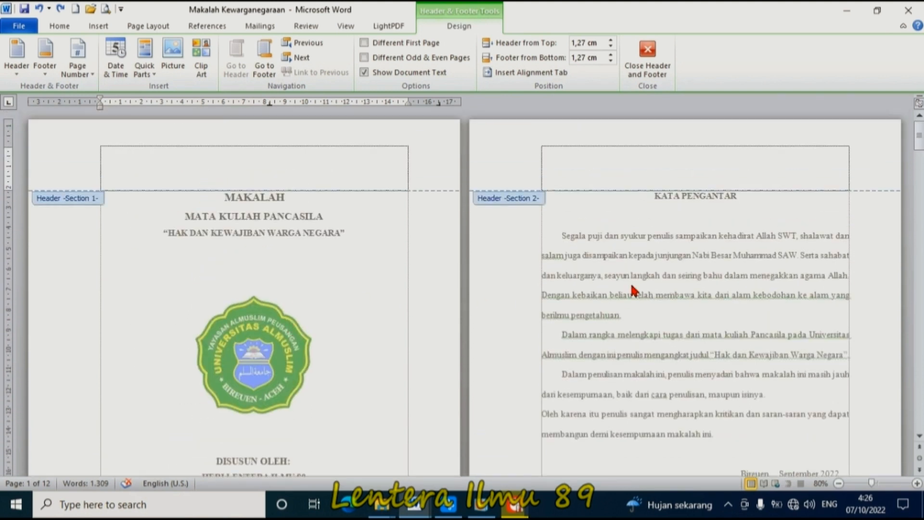
scroll(531, 202, down, 10)
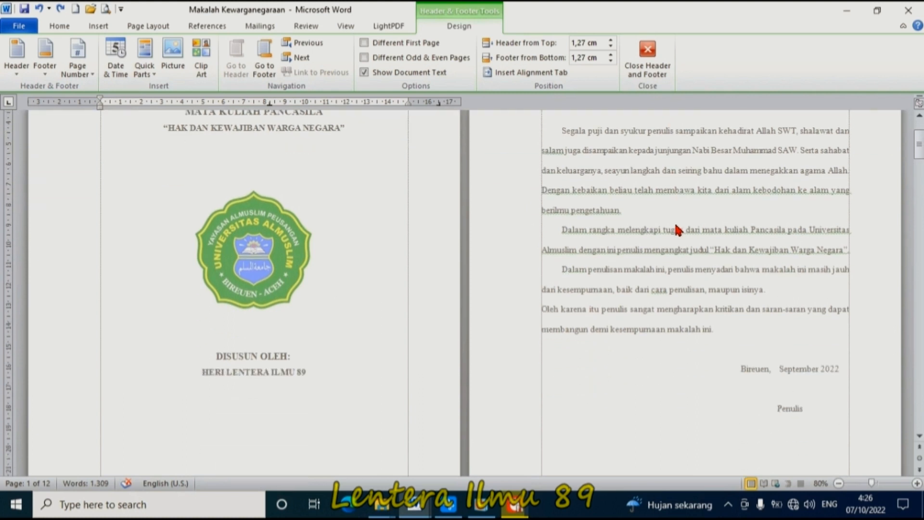
scroll(241, 390, down, 2)
scroll(221, 362, up, 12)
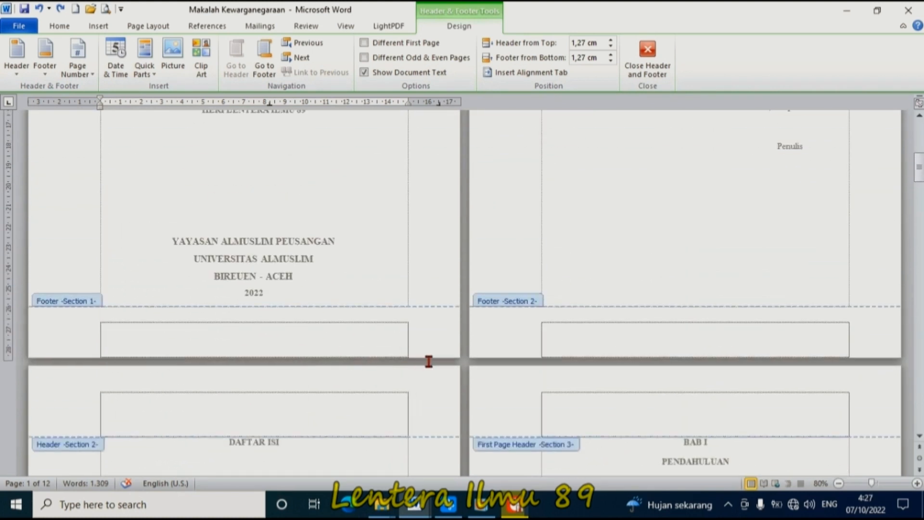
scroll(693, 313, down, 10)
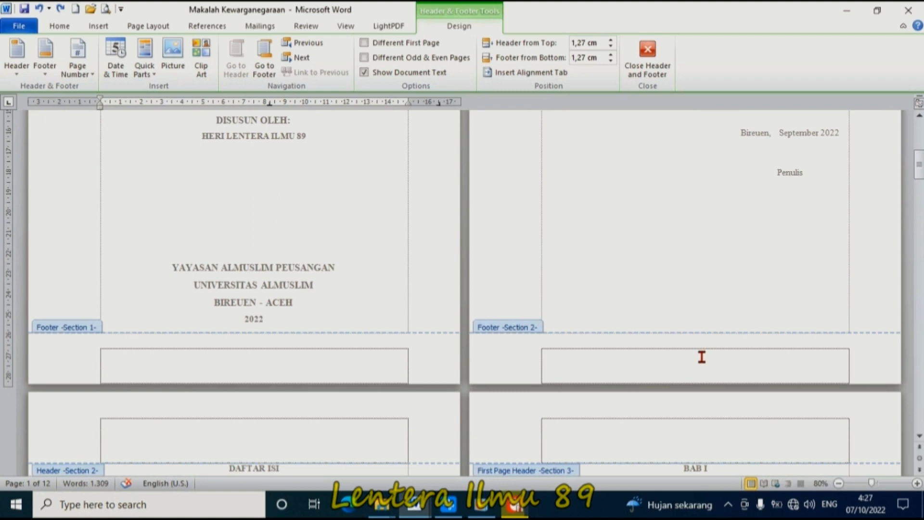
- Insert a centred Plain Number 2 page number at the bottom of the Section 2 page before DAFTAR ISI
click(652, 360)
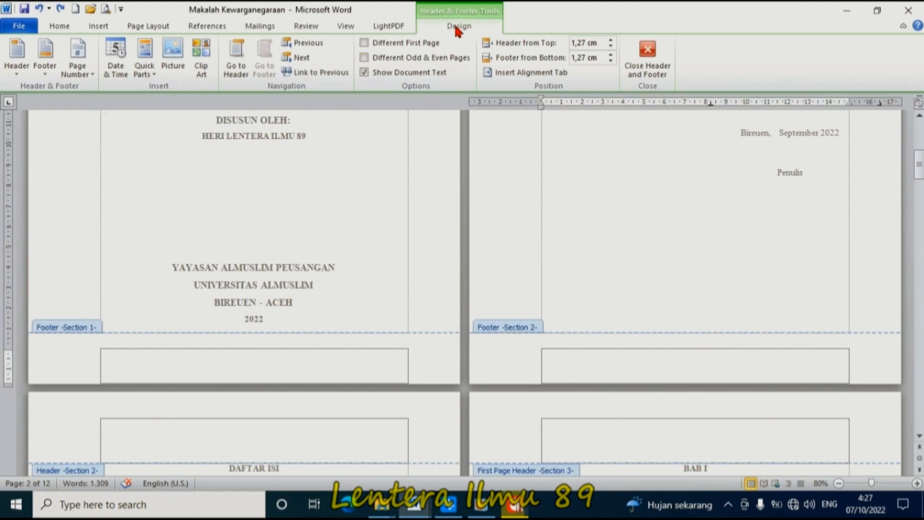
click(83, 70)
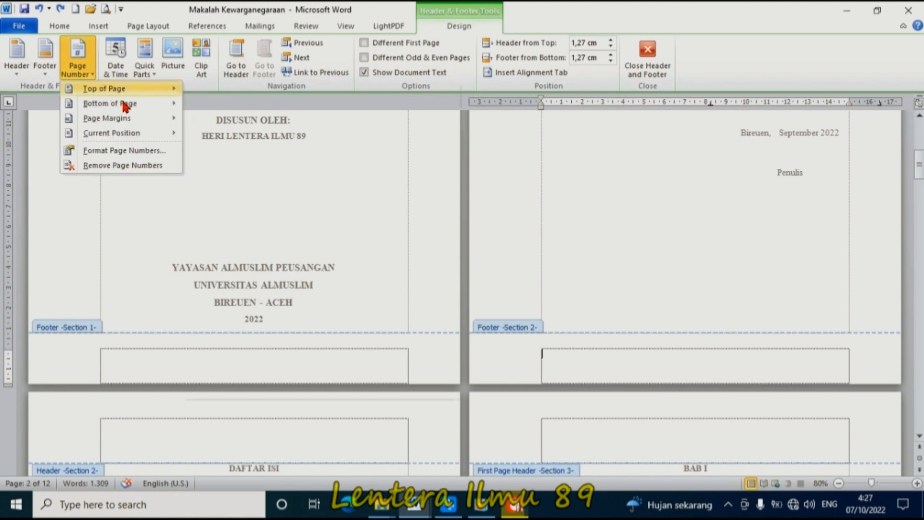
mouse_move(131, 104)
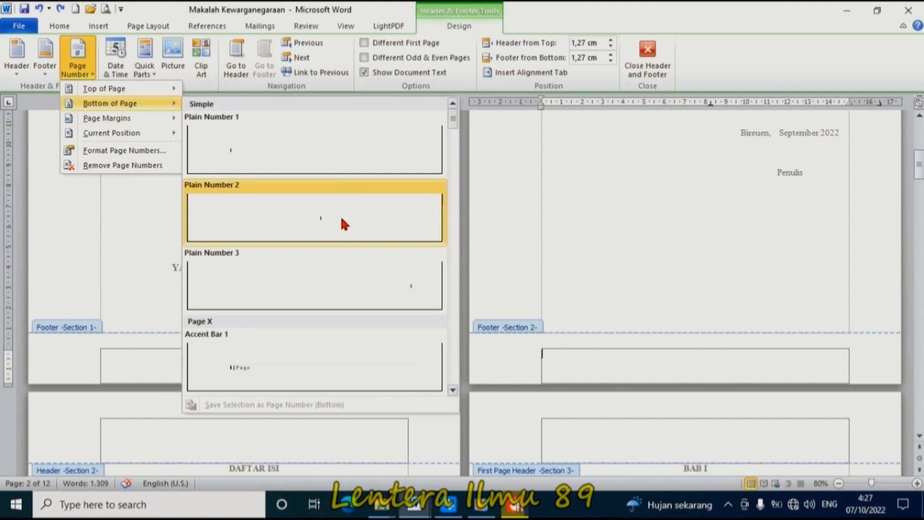
click(319, 231)
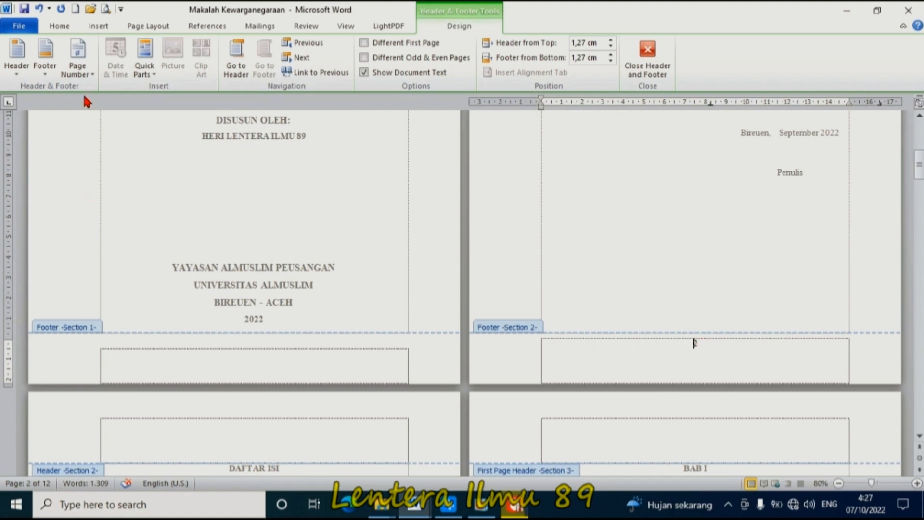
- Format the Section 2 page numbers as lowercase Roman numerals (i, ii, iii) starting at i
click(88, 63)
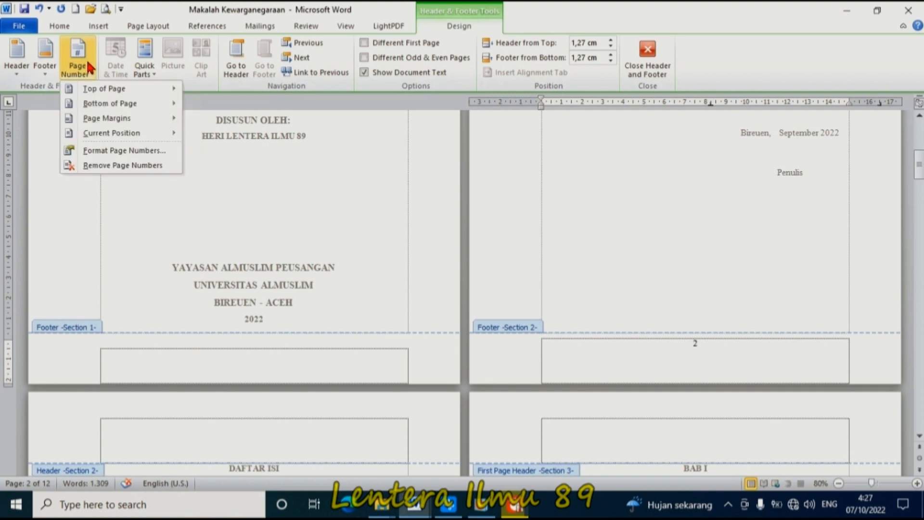
click(143, 150)
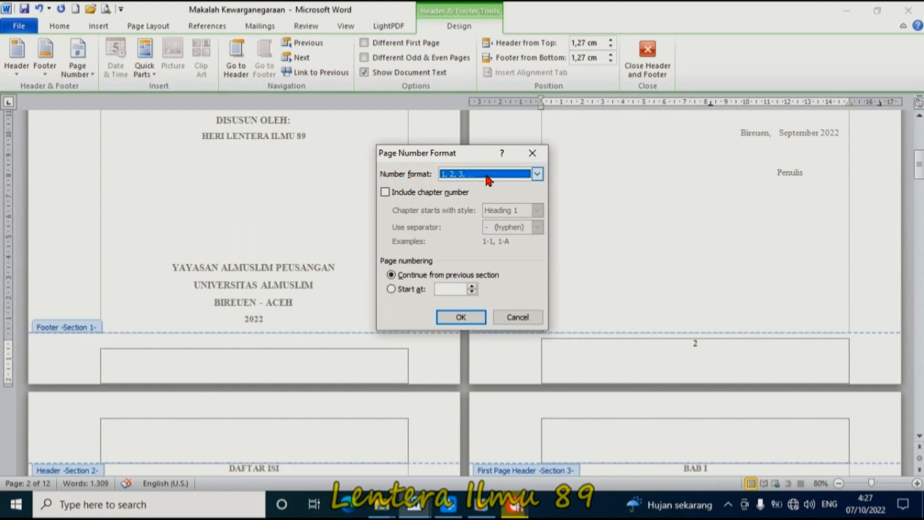
click(442, 175)
scroll(477, 212, down, 2)
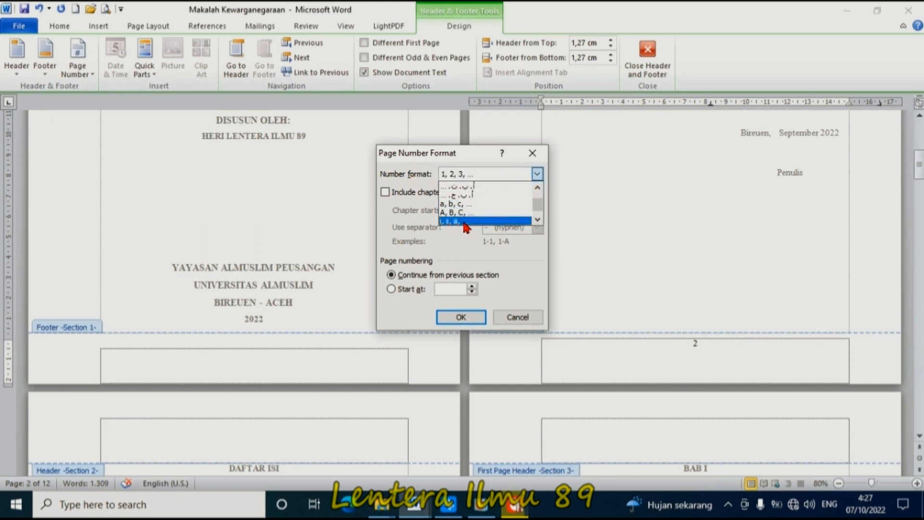
click(462, 221)
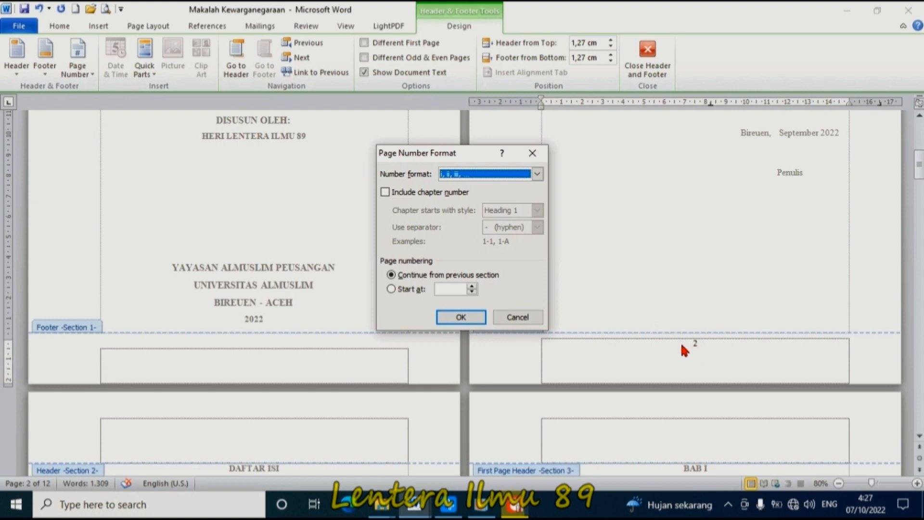
click(391, 288)
click(460, 317)
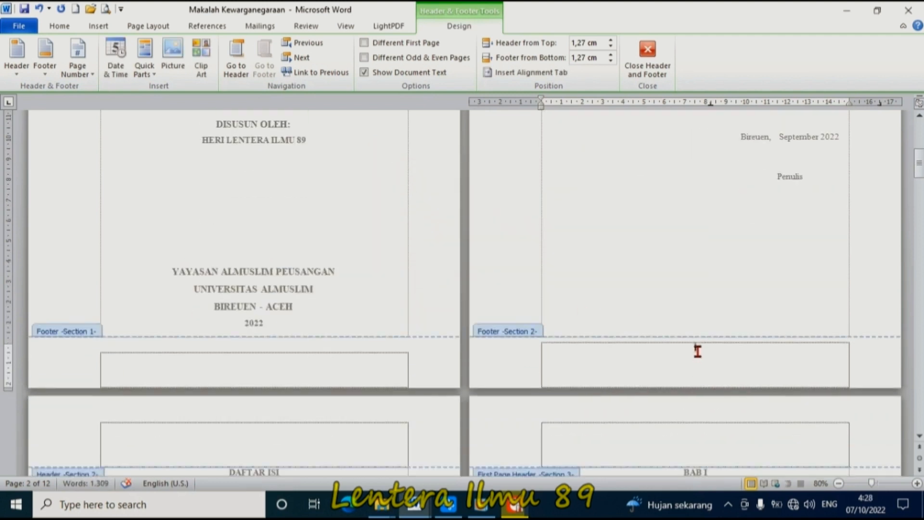
- Insert a centred Plain Number 2 page number in the first-page footer of the BAB I section
scroll(698, 351, down, 1)
scroll(470, 324, down, 3)
scroll(289, 385, down, 10)
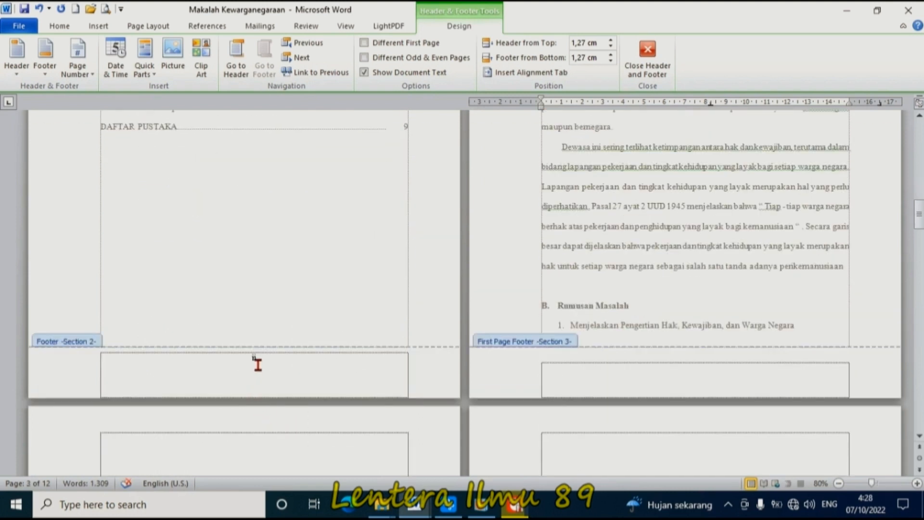
scroll(260, 362, up, 8)
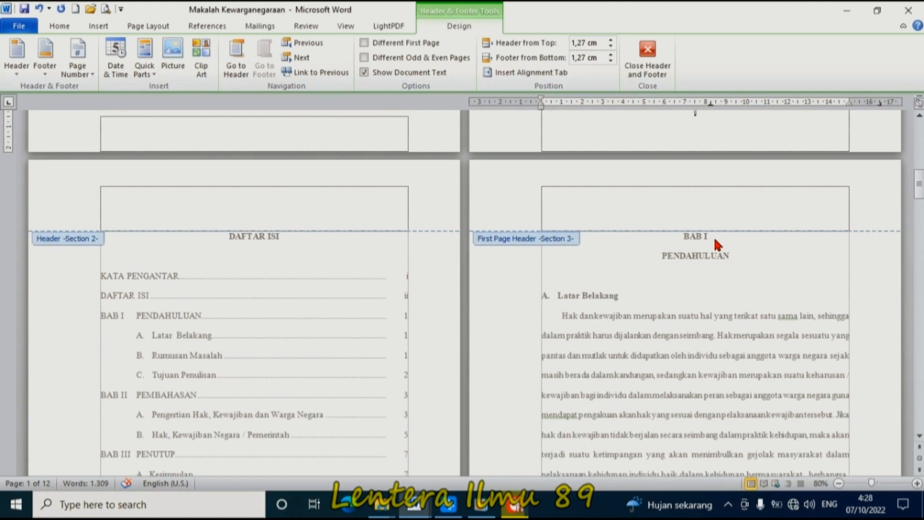
scroll(705, 246, down, 3)
scroll(705, 263, down, 4)
click(622, 404)
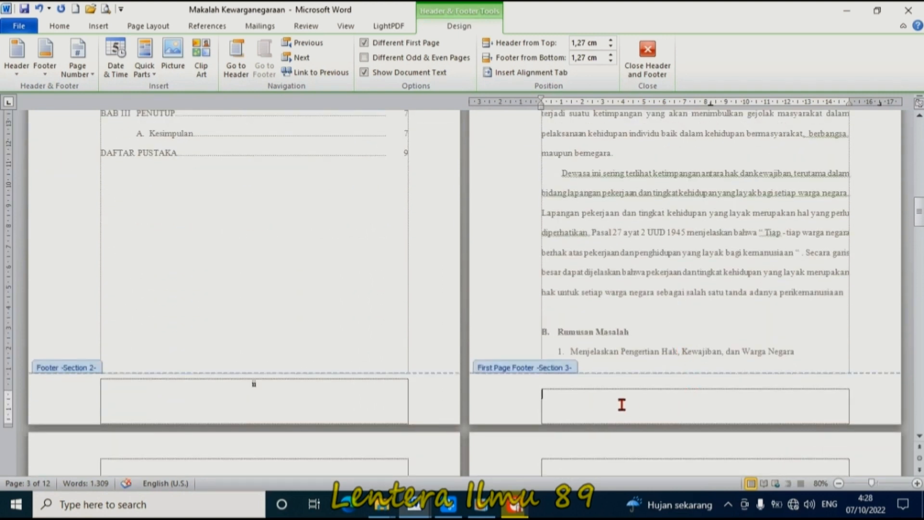
click(88, 51)
mouse_move(153, 102)
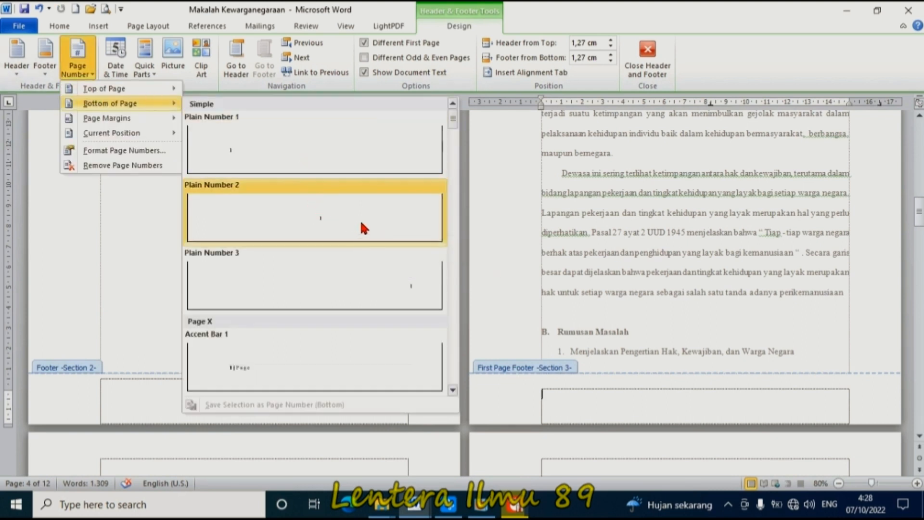
click(361, 224)
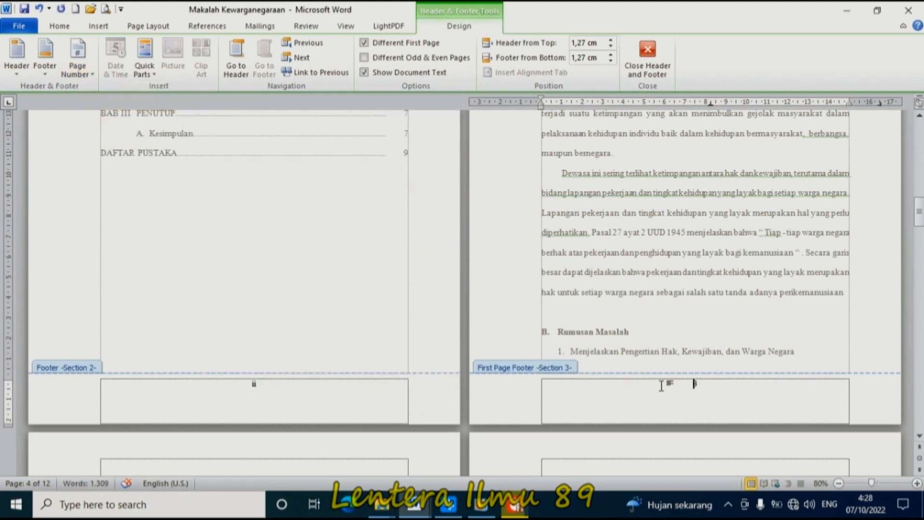
- Restart the BAB I section's page numbering at 1, keeping the 1, 2, 3 number format
click(697, 387)
click(87, 62)
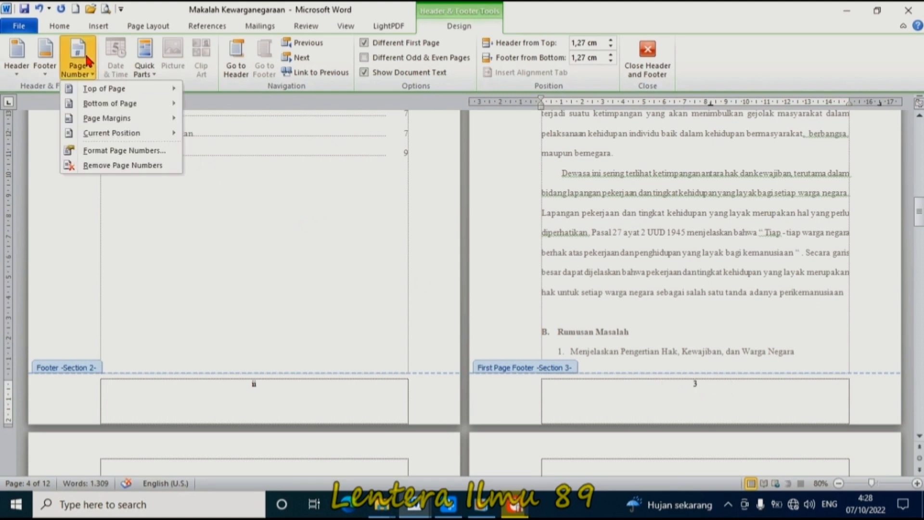
click(149, 152)
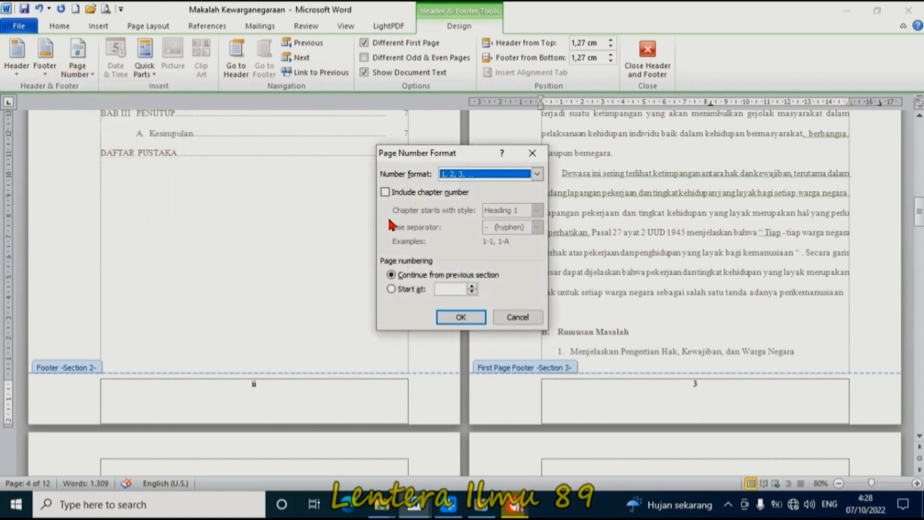
click(391, 289)
click(461, 316)
- Examine the page numbers and header and footer labels from the DAFTAR ISI and BAB I pages through the BAB II section
scroll(703, 332, down, 4)
scroll(698, 328, up, 9)
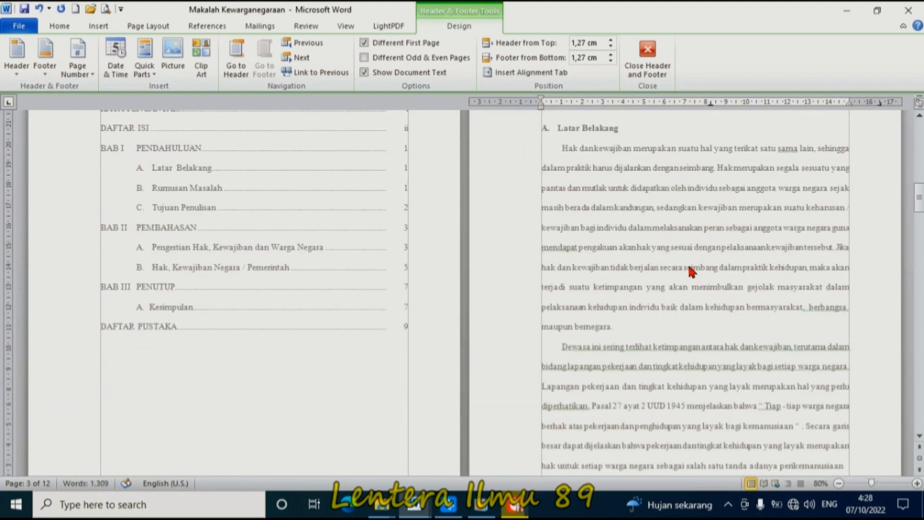
scroll(692, 270, down, 9)
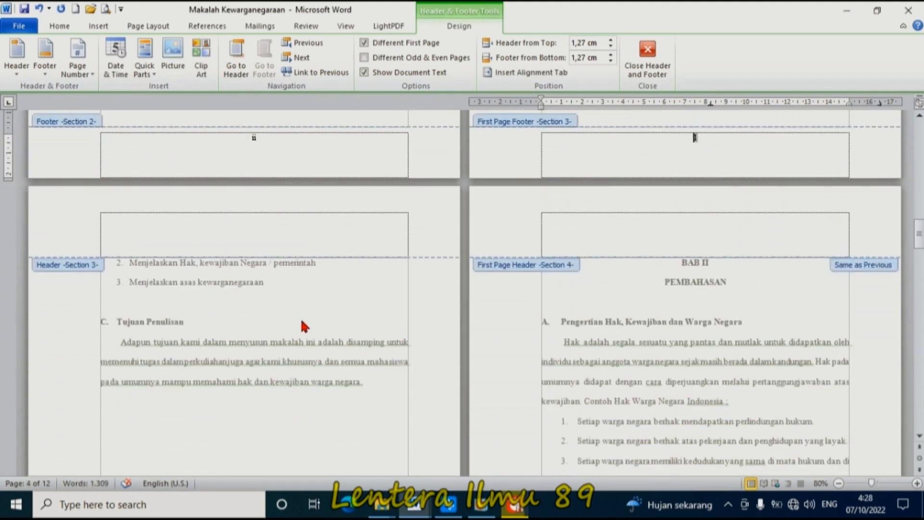
scroll(303, 327, down, 4)
scroll(269, 220, up, 1)
scroll(297, 284, down, 15)
scroll(295, 306, up, 12)
scroll(292, 301, up, 4)
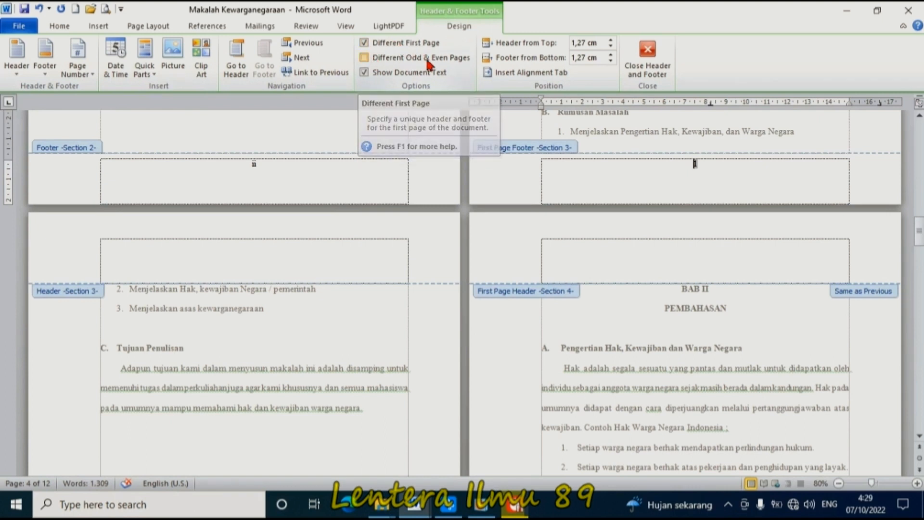
scroll(390, 324, up, 2)
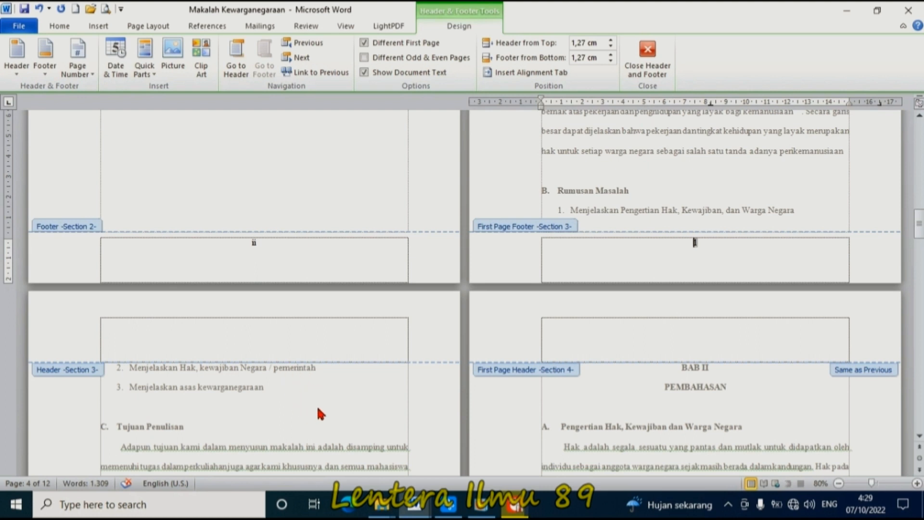
scroll(712, 227, up, 10)
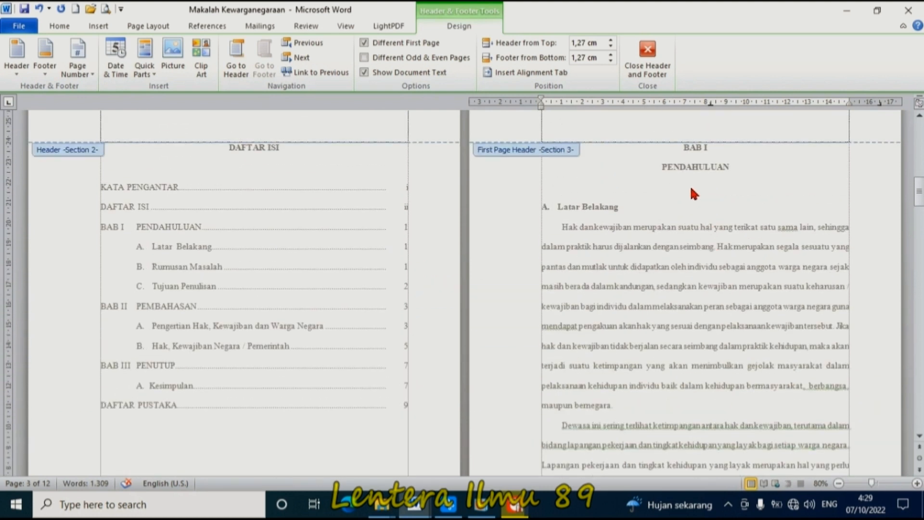
scroll(688, 224, down, 2)
scroll(688, 227, down, 8)
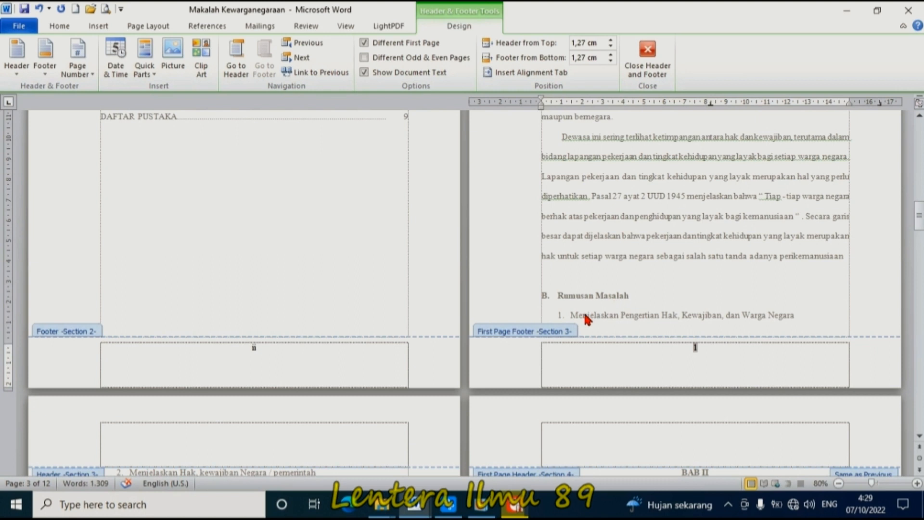
scroll(255, 377, down, 3)
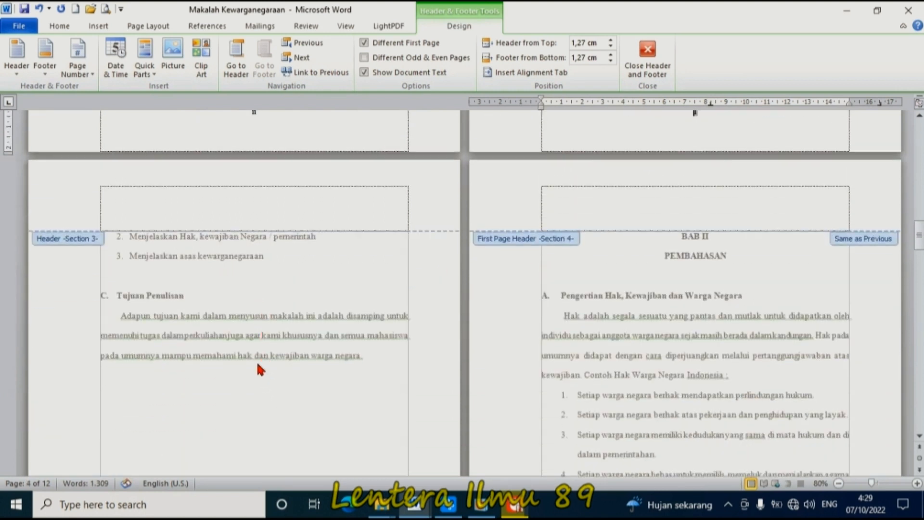
- Insert a right-aligned Plain Number 3 page number at the top of the BAB I section's second page
click(141, 201)
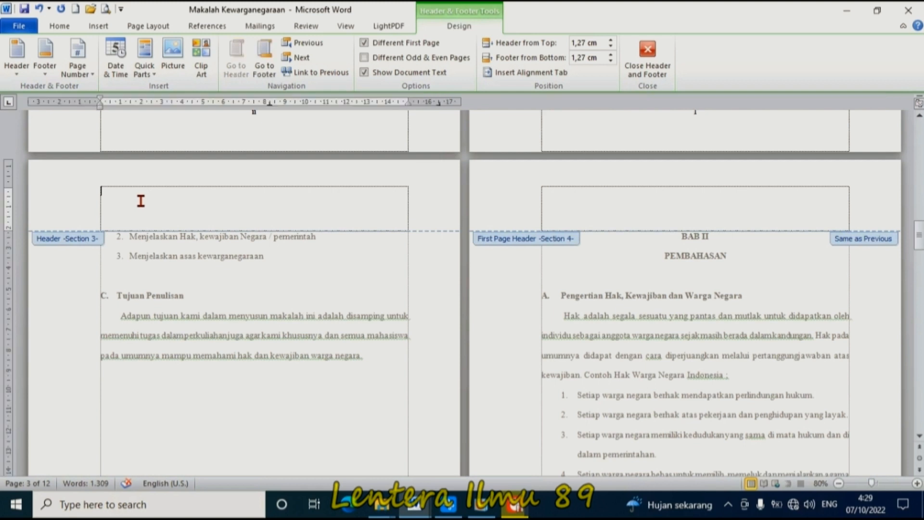
click(88, 65)
mouse_move(155, 91)
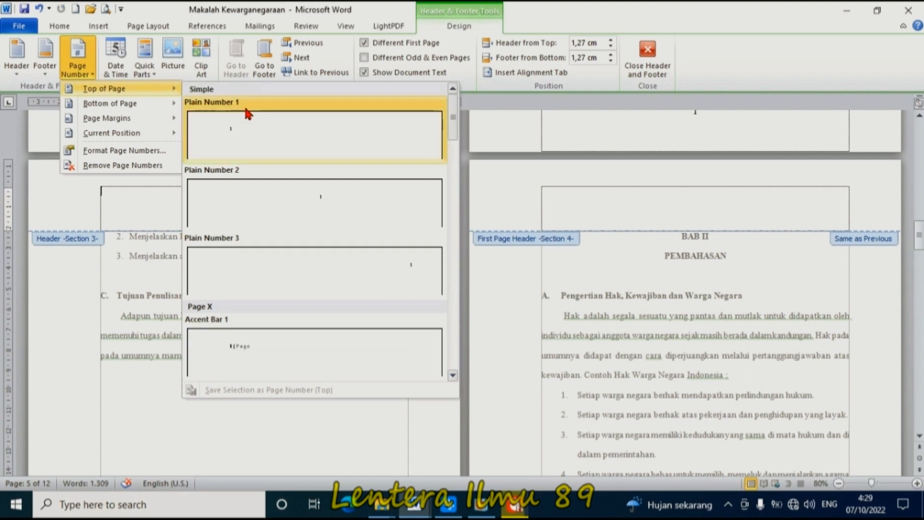
click(414, 270)
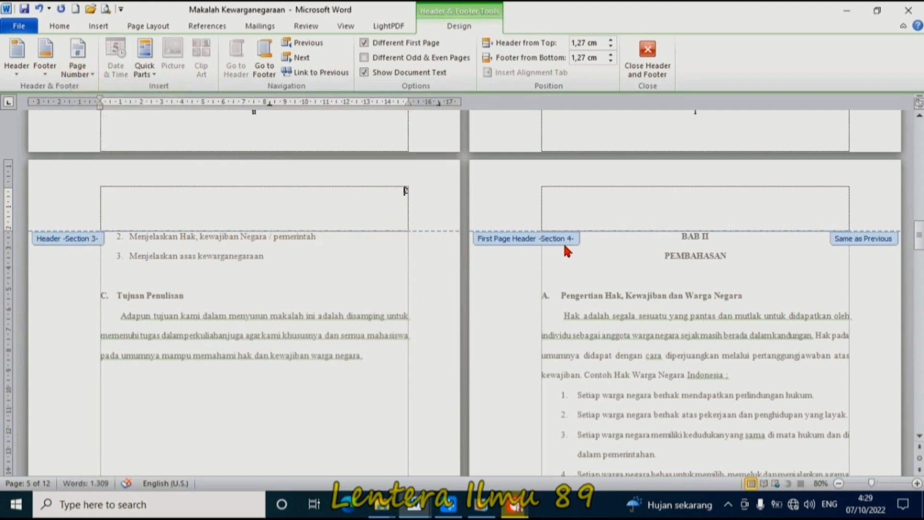
- Open the BAB II first-page footer and compare its page number and link label with those of the surrounding BAB I and BAB II pages
scroll(698, 269, down, 8)
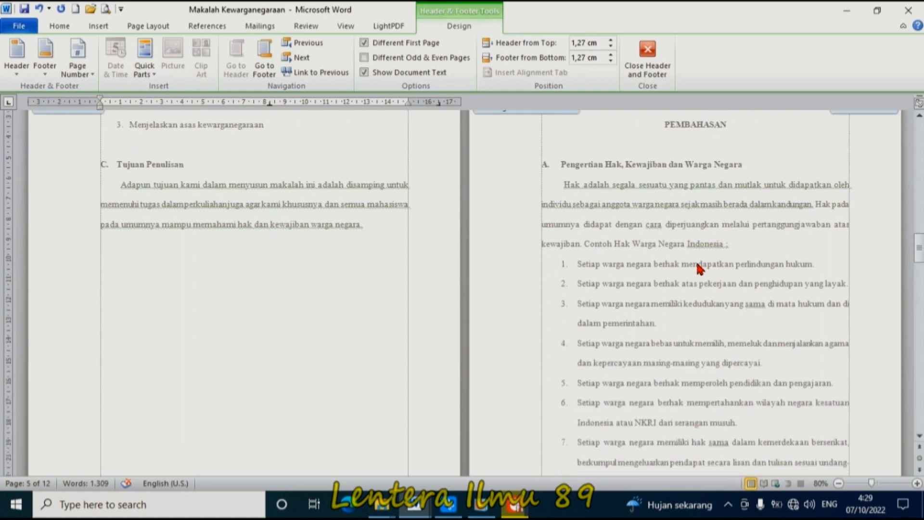
scroll(654, 296, up, 5)
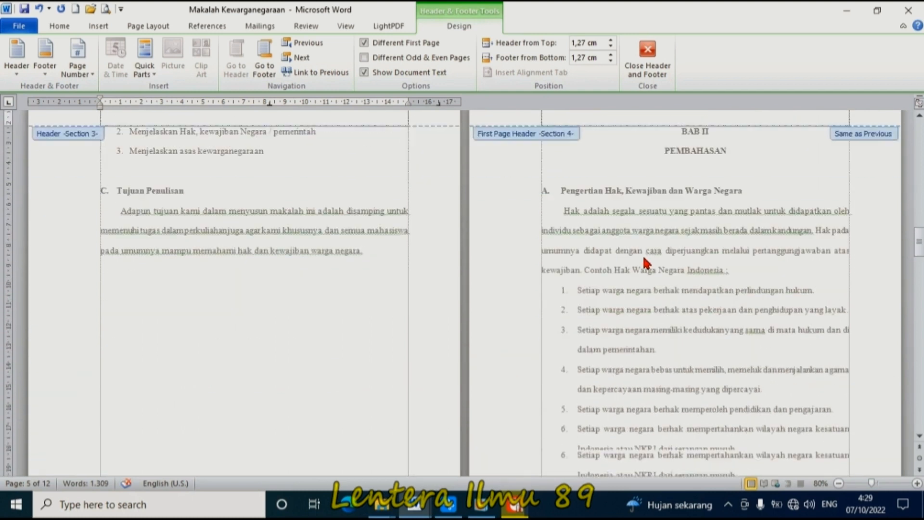
scroll(681, 340, down, 3)
click(719, 438)
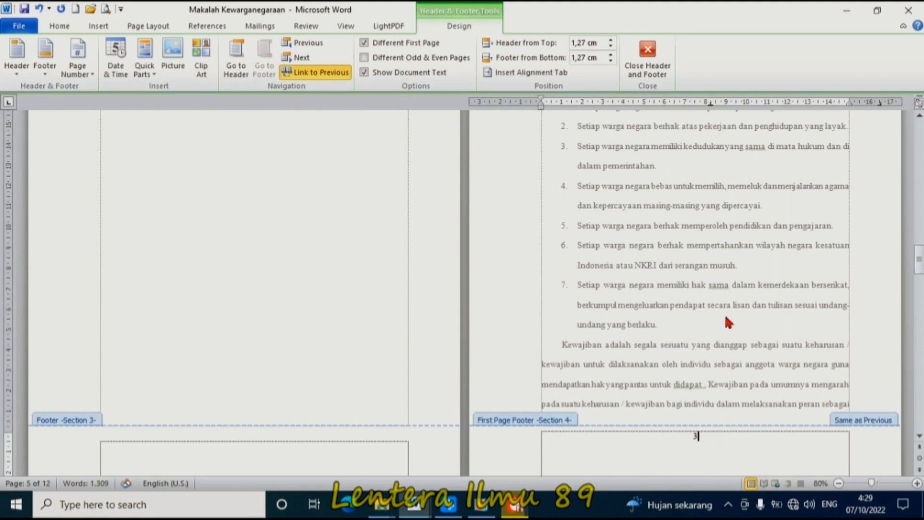
scroll(712, 313, up, 3)
scroll(697, 296, up, 1)
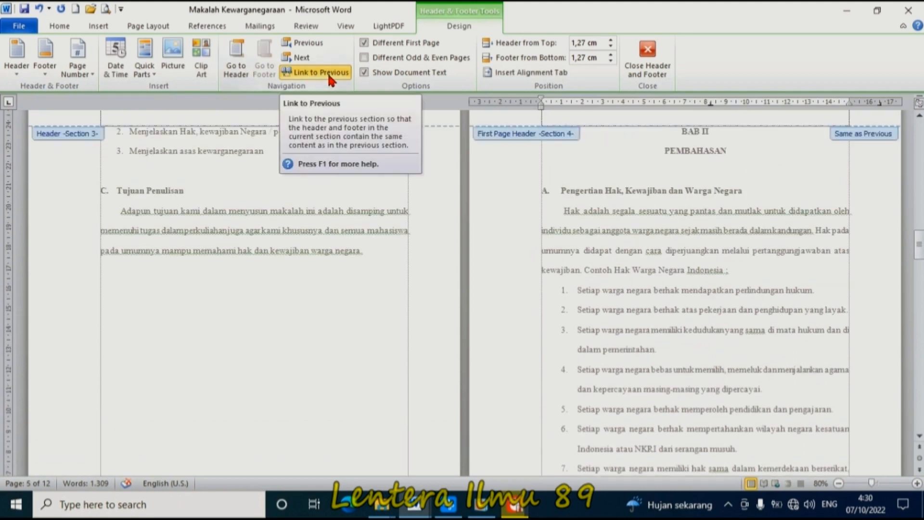
scroll(813, 335, down, 3)
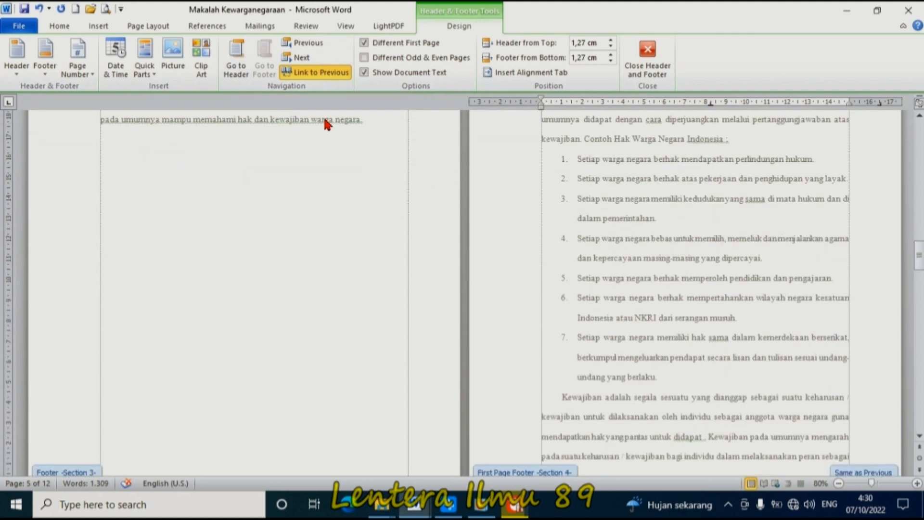
scroll(712, 296, down, 3)
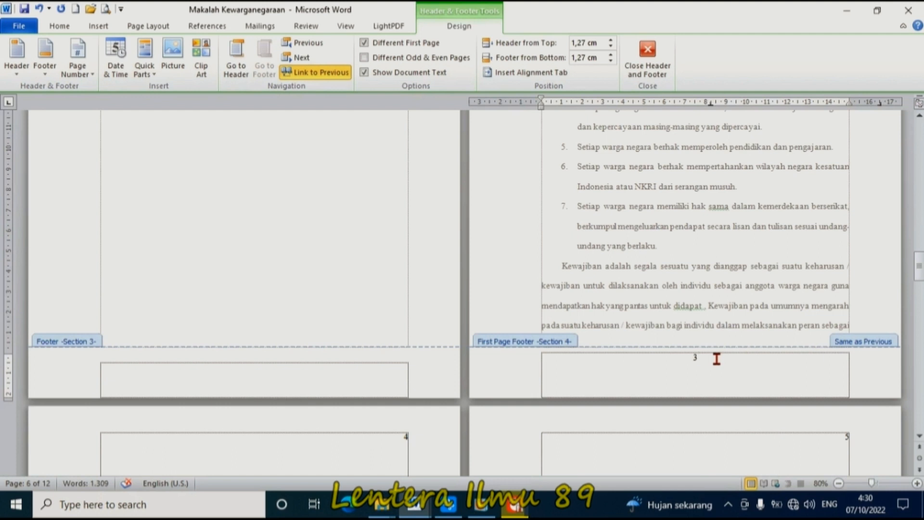
scroll(574, 253, up, 10)
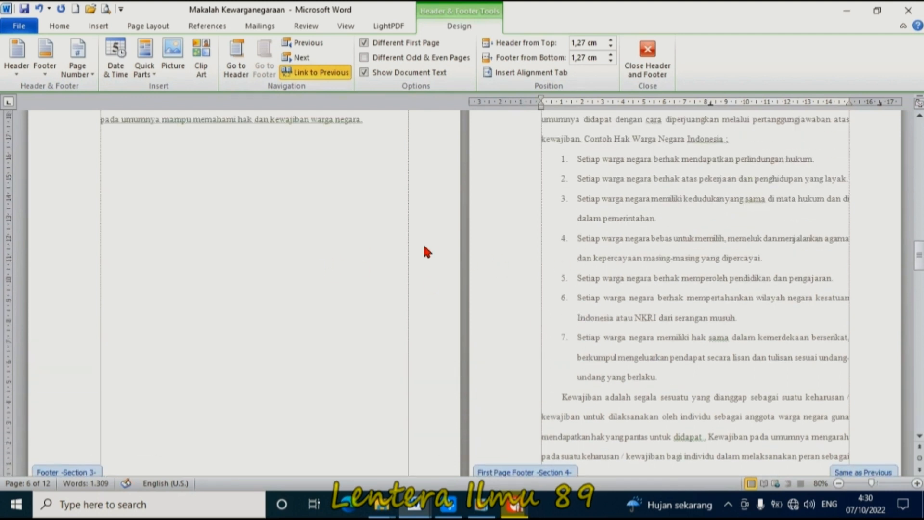
scroll(583, 234, up, 9)
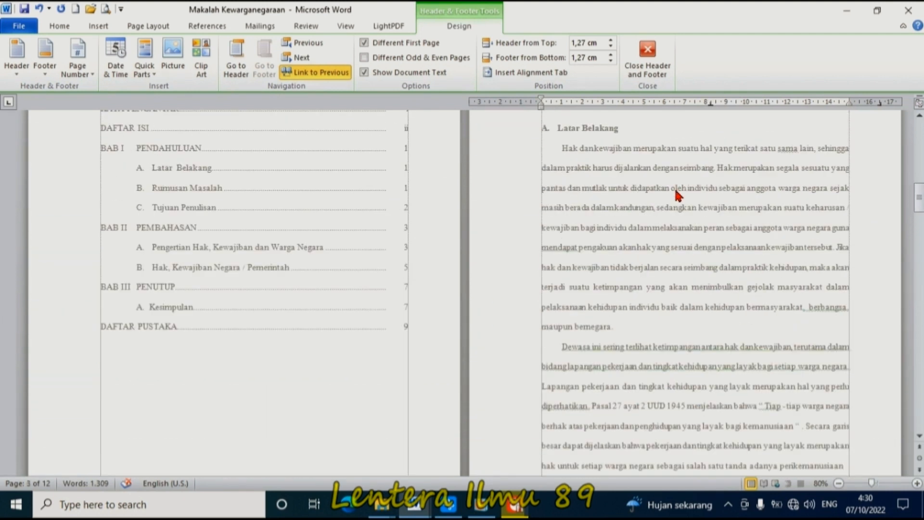
scroll(671, 151, down, 11)
scroll(694, 335, down, 7)
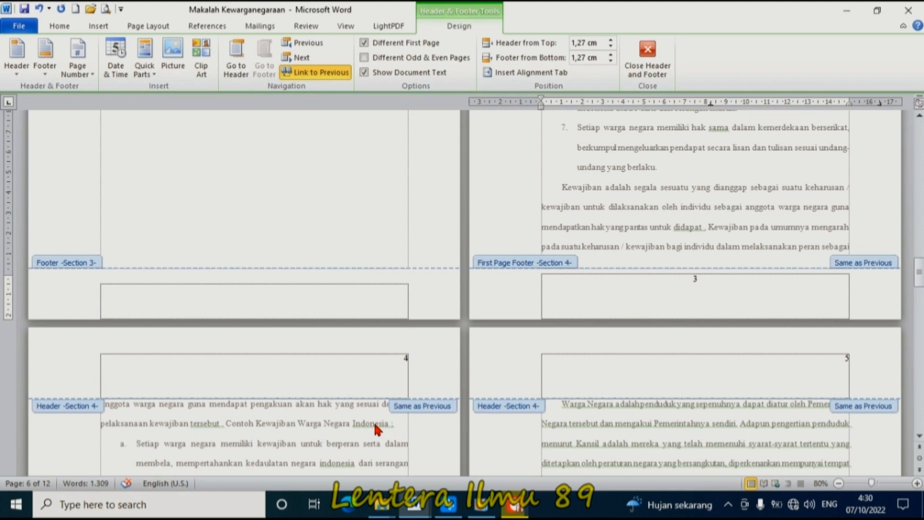
- Examine the page numbers and link labels in the headers and footers from the BAB II section through BAB III's first page
click(378, 364)
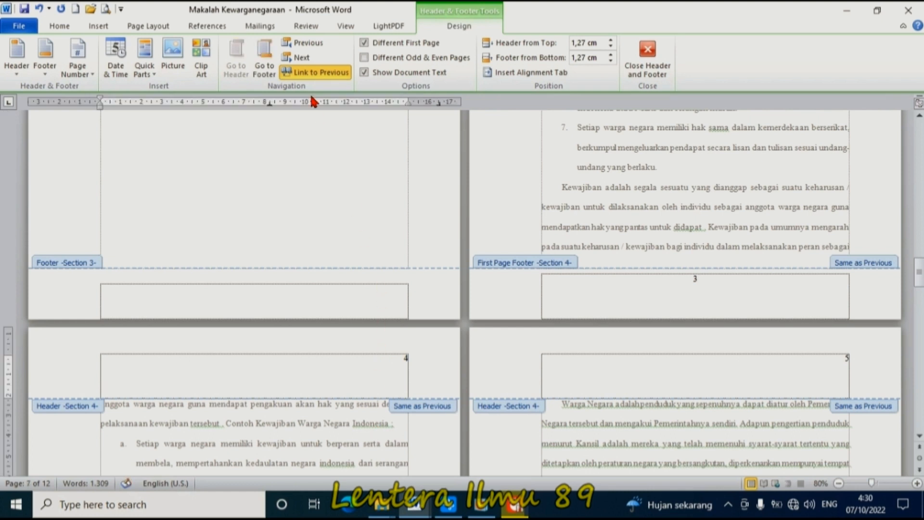
scroll(305, 233, up, 3)
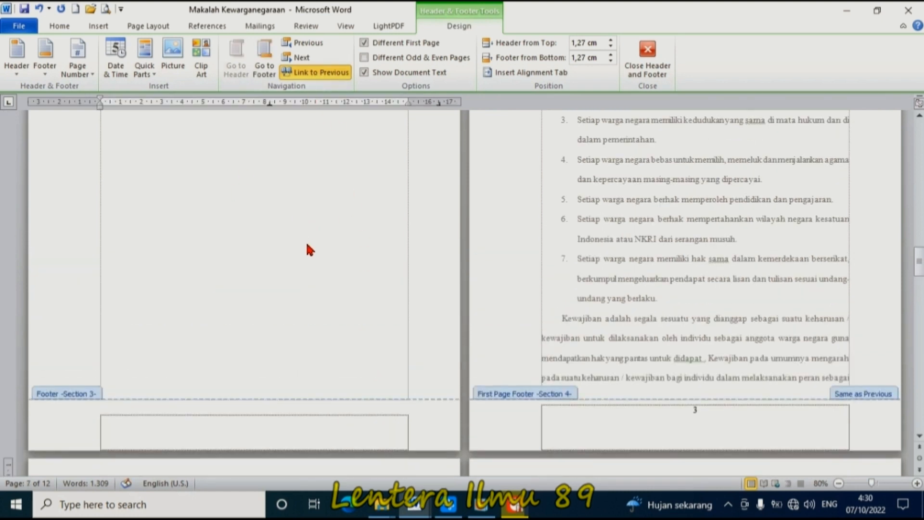
scroll(309, 252, up, 6)
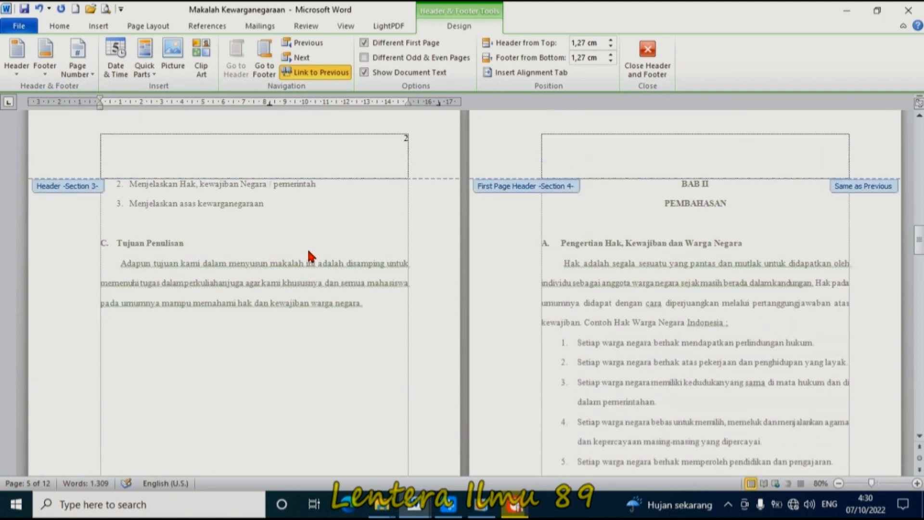
scroll(389, 361, down, 9)
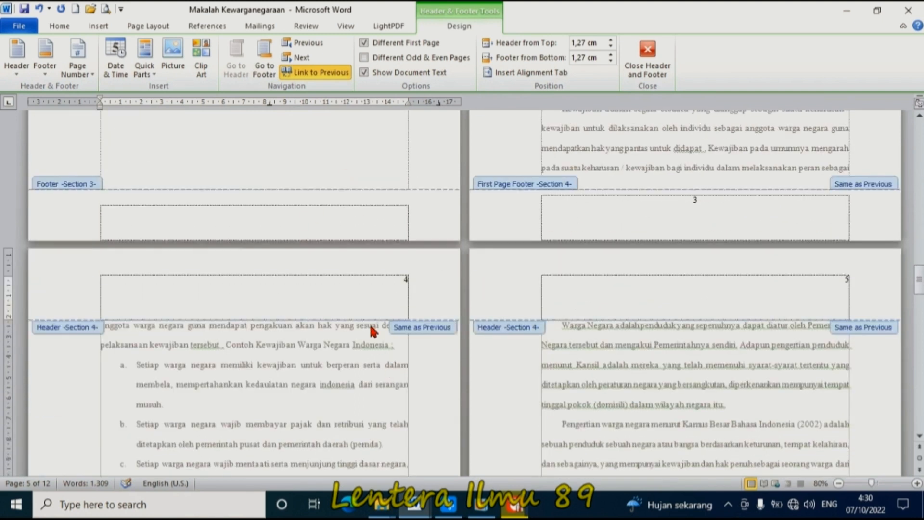
scroll(706, 368, down, 1)
scroll(756, 193, down, 10)
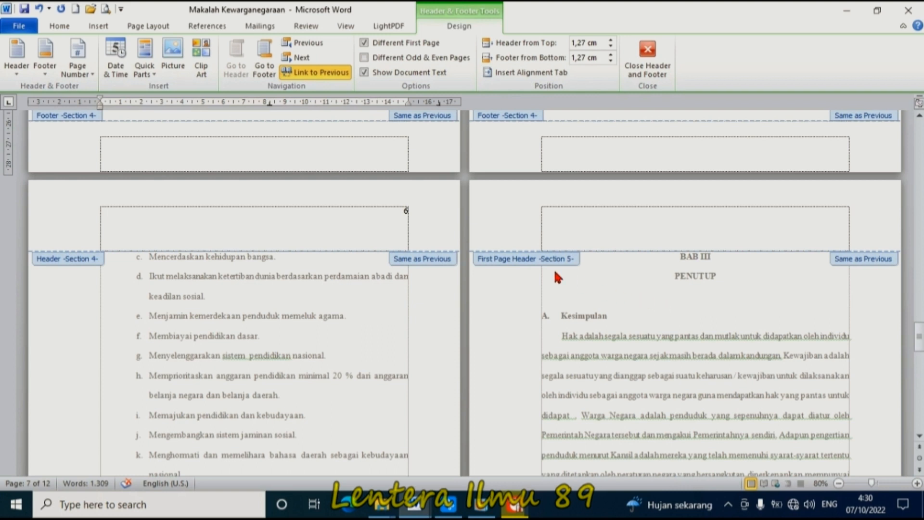
scroll(721, 272, down, 2)
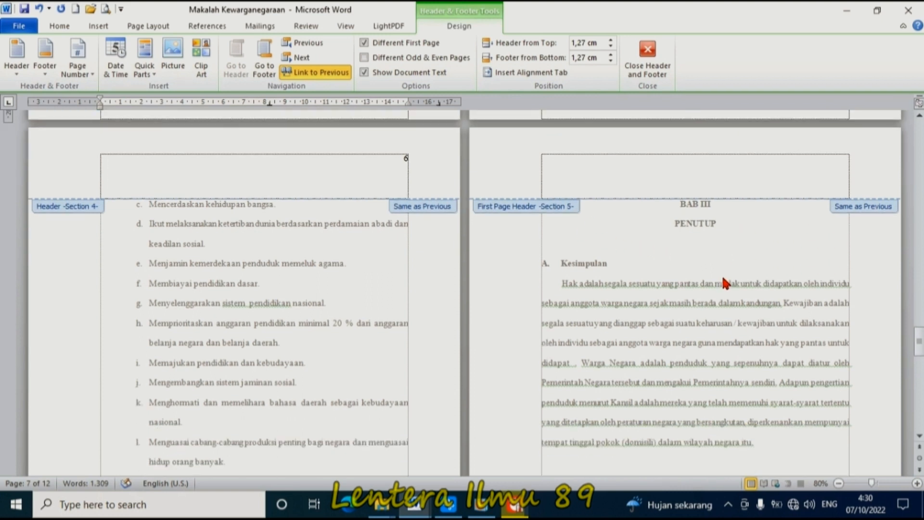
scroll(655, 231, down, 3)
scroll(657, 236, up, 3)
scroll(725, 302, down, 9)
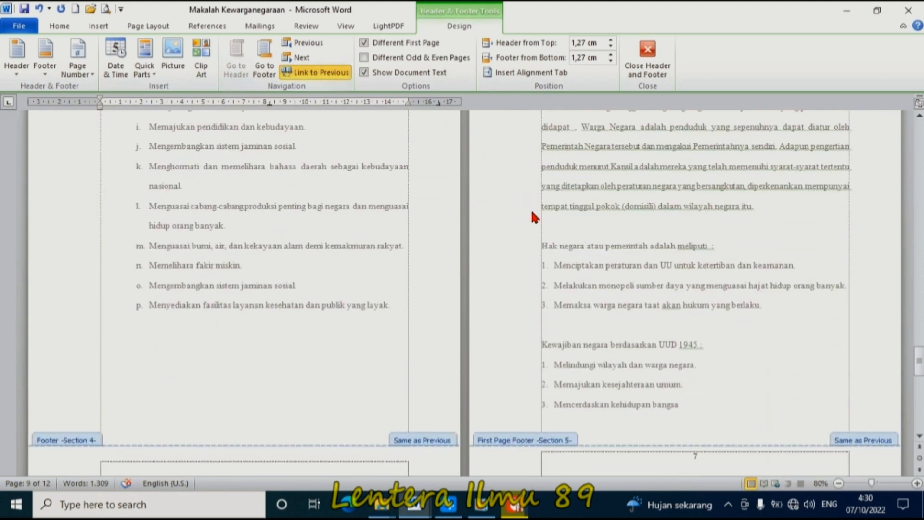
scroll(695, 322, down, 3)
click(698, 373)
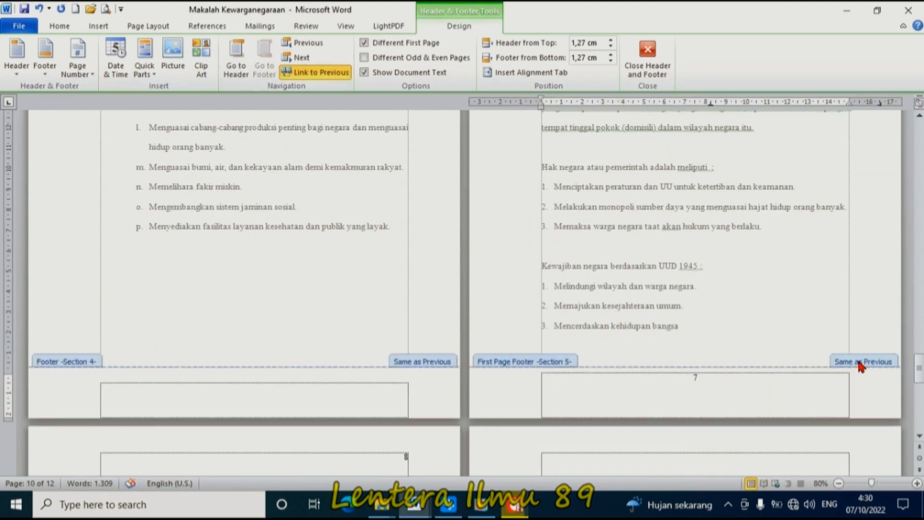
scroll(749, 277, up, 2)
scroll(749, 274, up, 8)
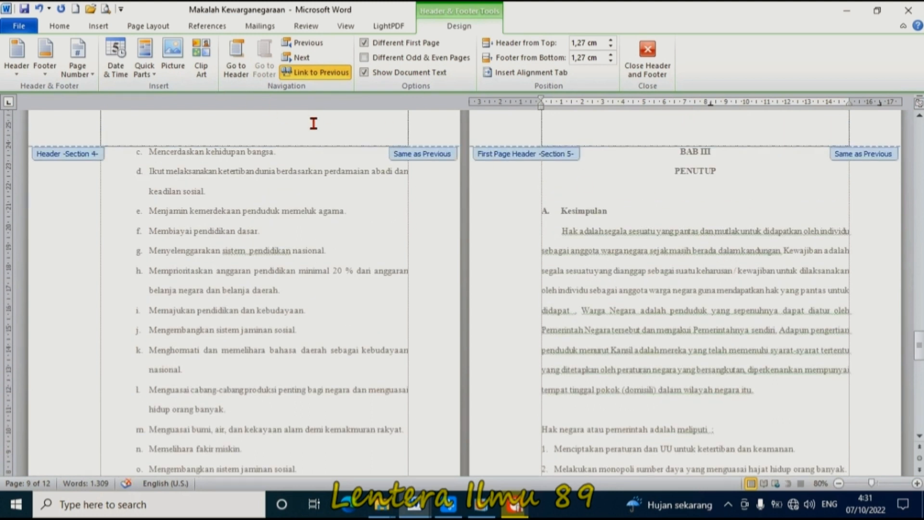
- Insert a centered Plain Number 2 page number at the bottom of the DAFTAR PUSTAKA page
scroll(691, 233, down, 14)
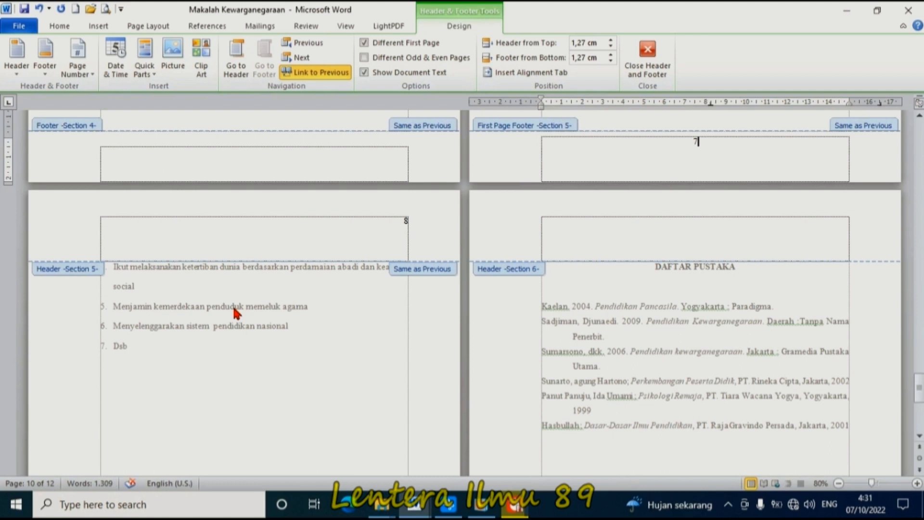
scroll(709, 303, down, 2)
scroll(685, 268, down, 10)
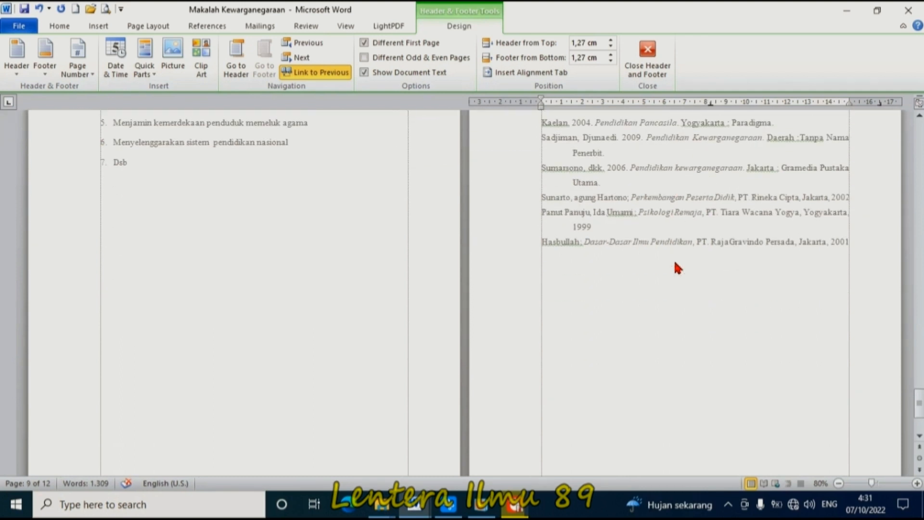
scroll(631, 362, up, 10)
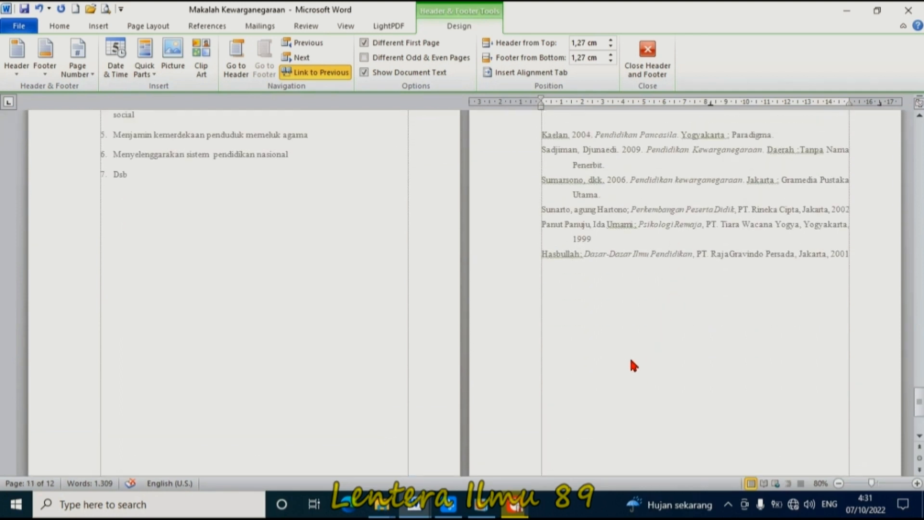
scroll(676, 231, down, 10)
scroll(645, 367, down, 1)
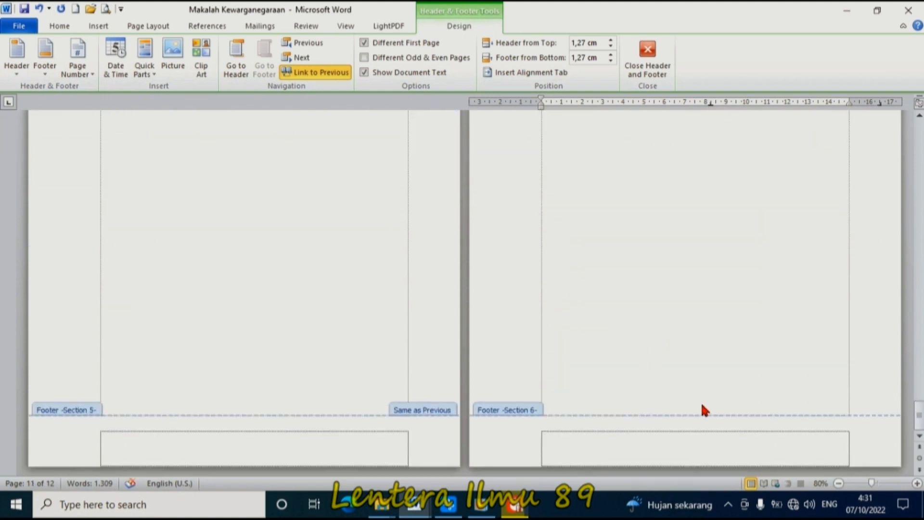
click(606, 441)
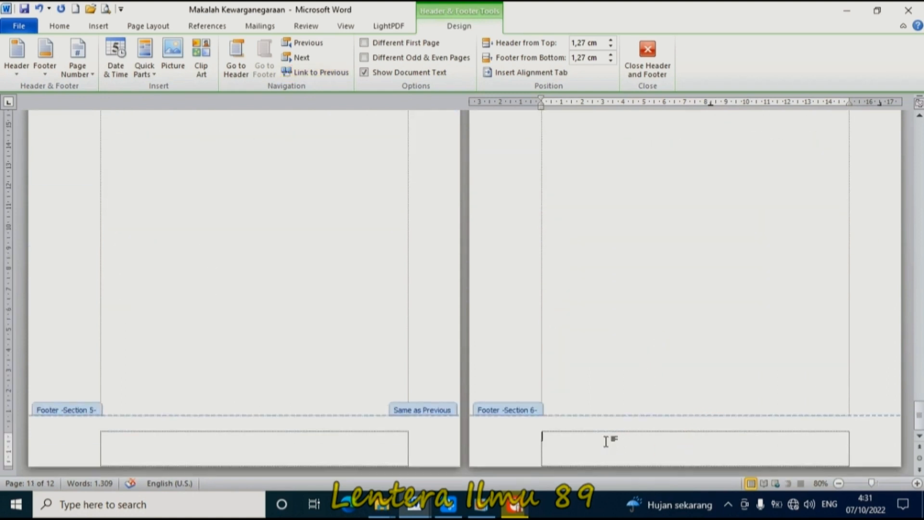
click(82, 65)
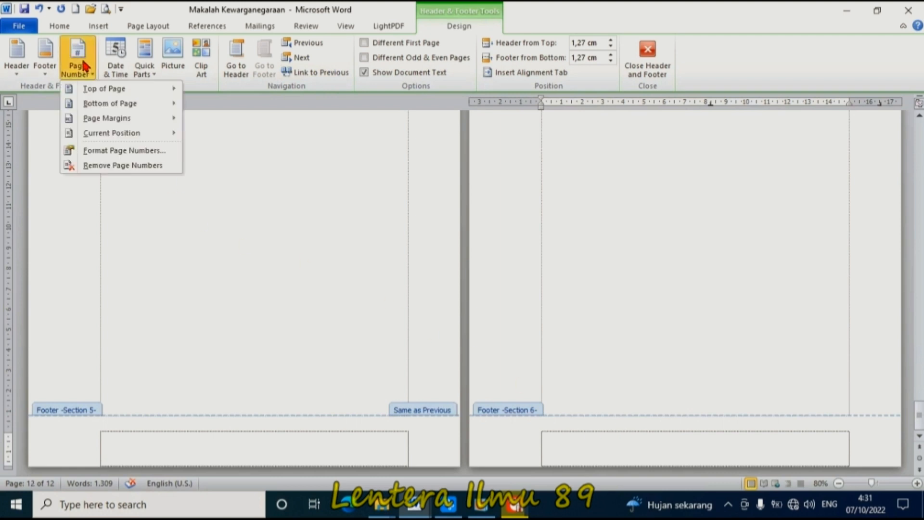
mouse_move(164, 105)
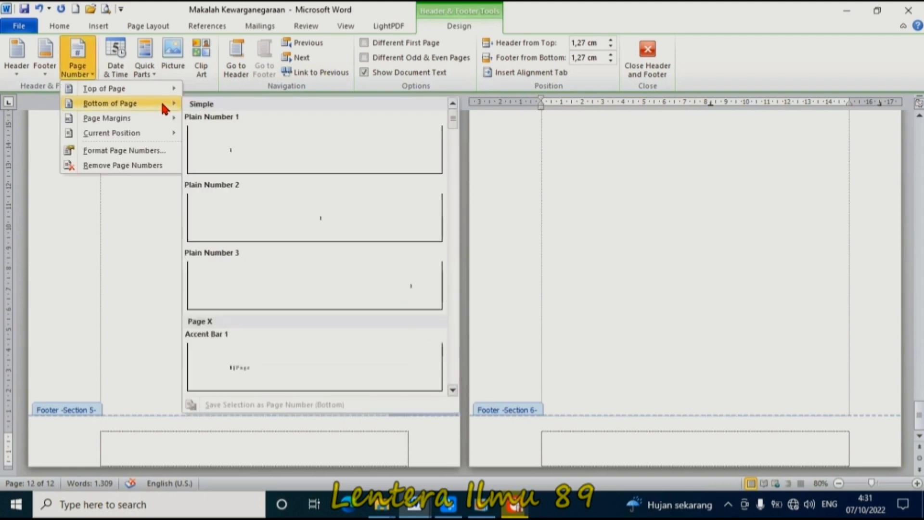
click(345, 226)
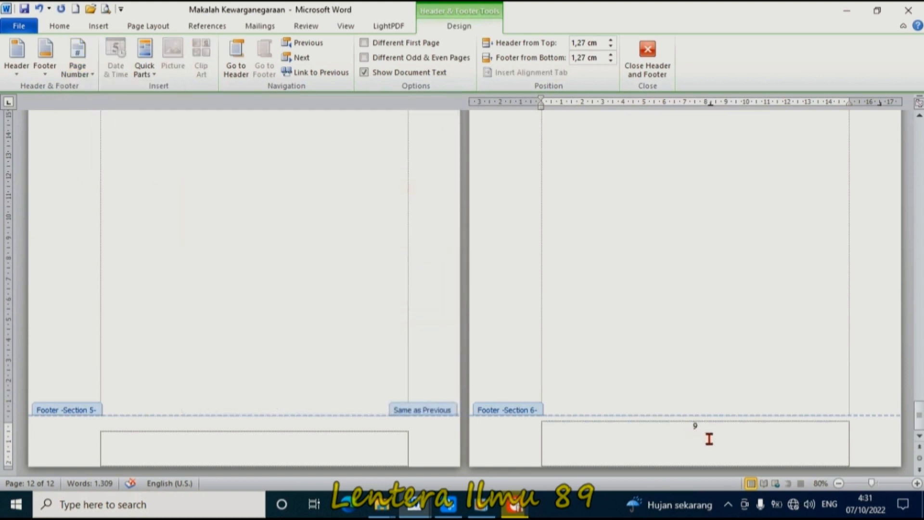
- Review the page numbering on the cover, KATA PENGANTAR, DAFTAR ISI and BAB I first pages, including the table of contents entries
scroll(707, 423, up, 10)
drag(920, 378, 920, 137)
scroll(295, 226, down, 13)
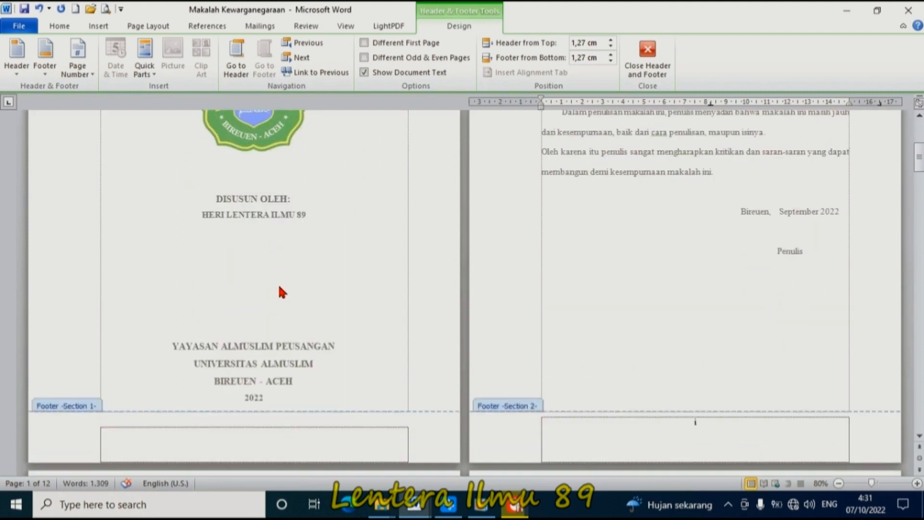
scroll(761, 234, up, 11)
scroll(737, 211, down, 8)
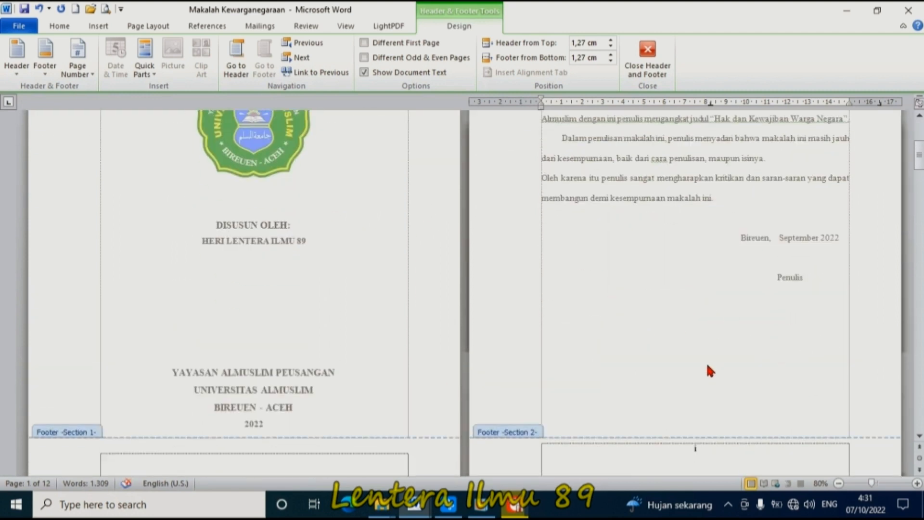
scroll(529, 181, up, 6)
scroll(749, 378, down, 10)
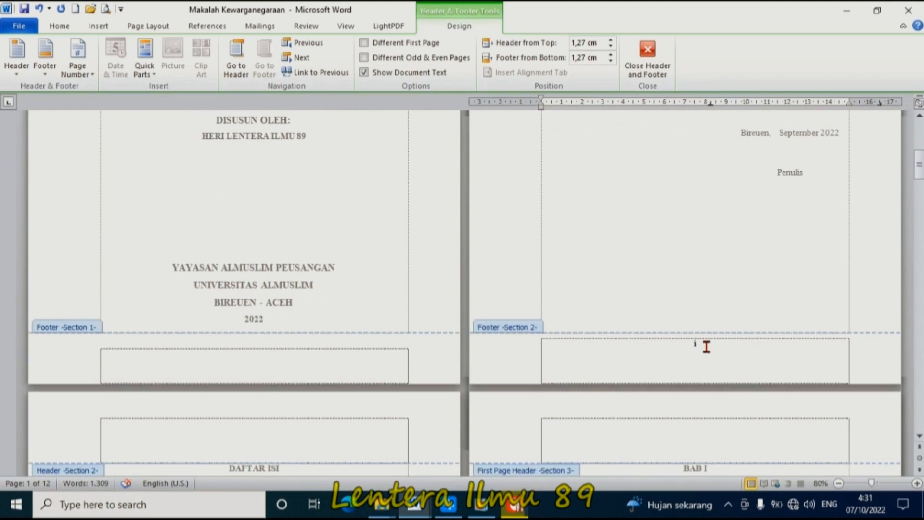
scroll(242, 364, down, 10)
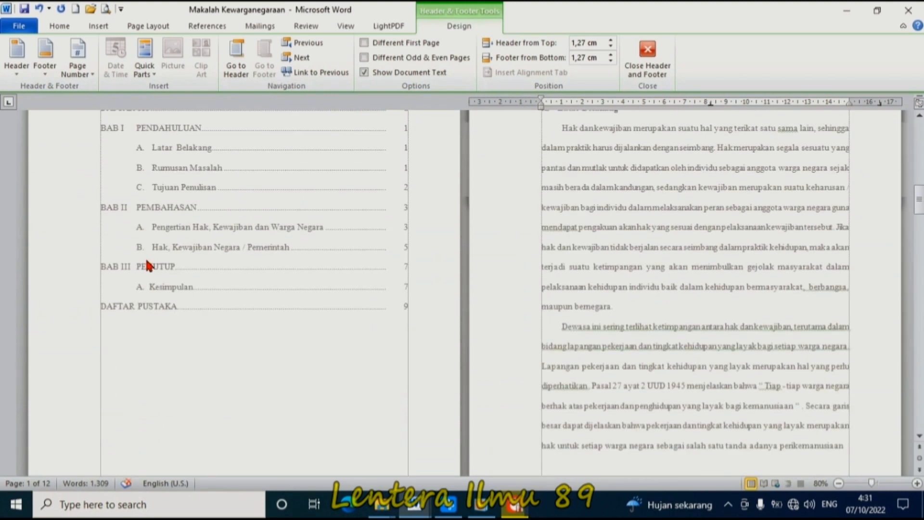
scroll(579, 263, up, 5)
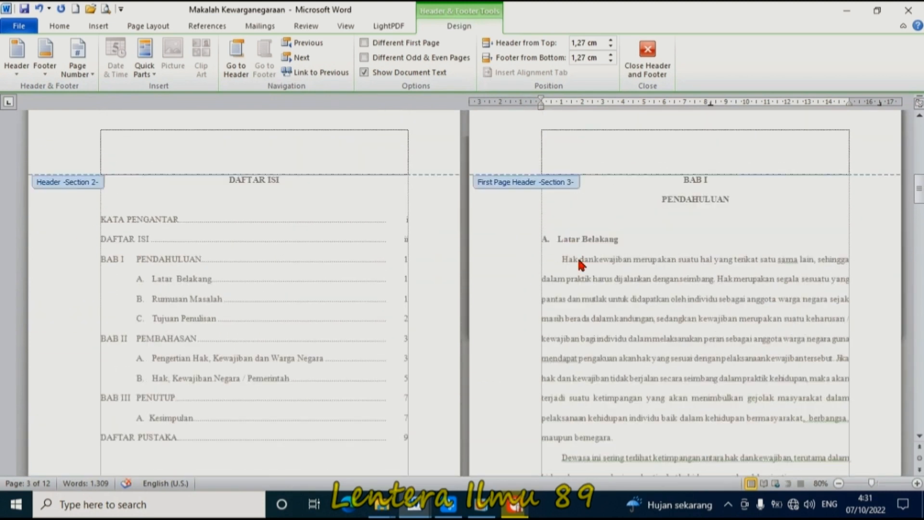
scroll(718, 201, down, 5)
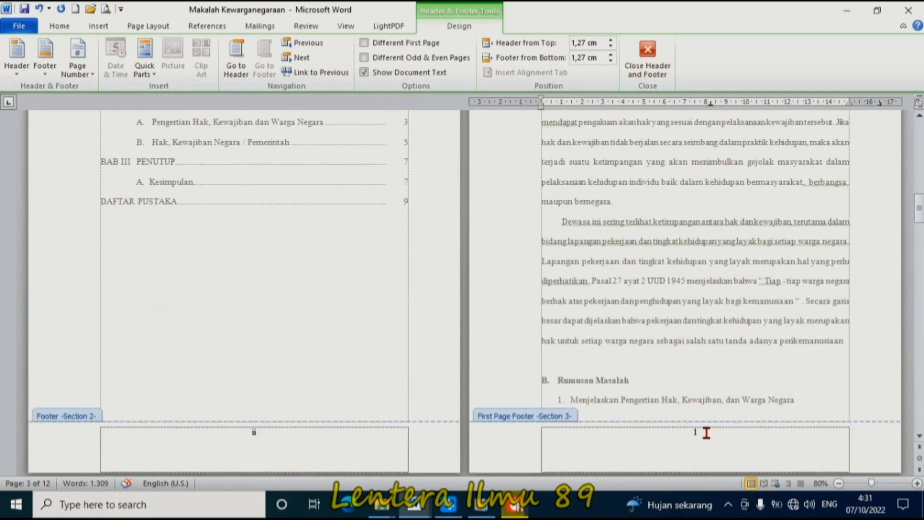
- Review the page number positions from BAB I's second page through BAB II, BAB III and DAFTAR PUSTAKA
scroll(462, 403, down, 3)
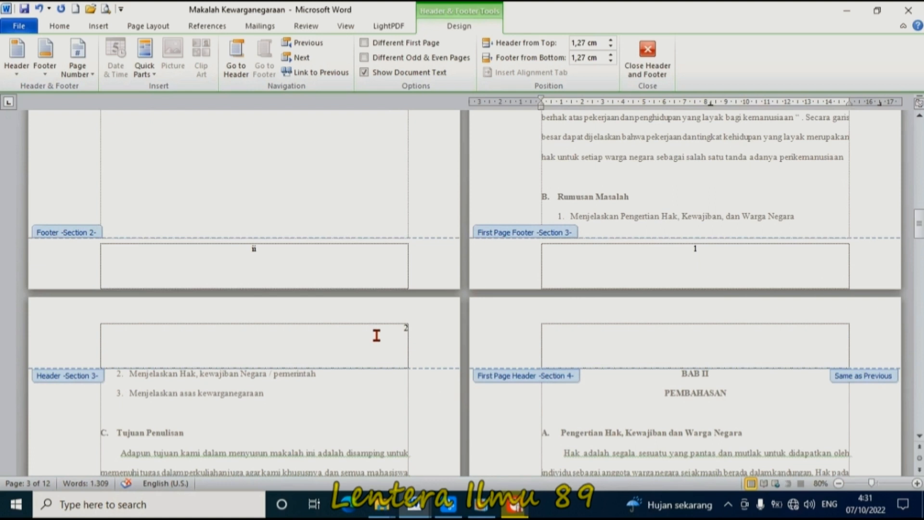
scroll(377, 330, down, 3)
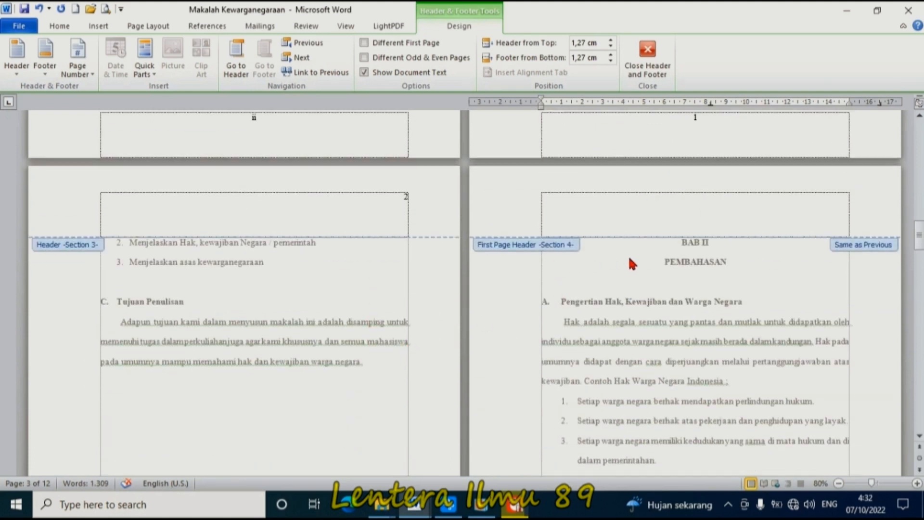
scroll(626, 269, down, 8)
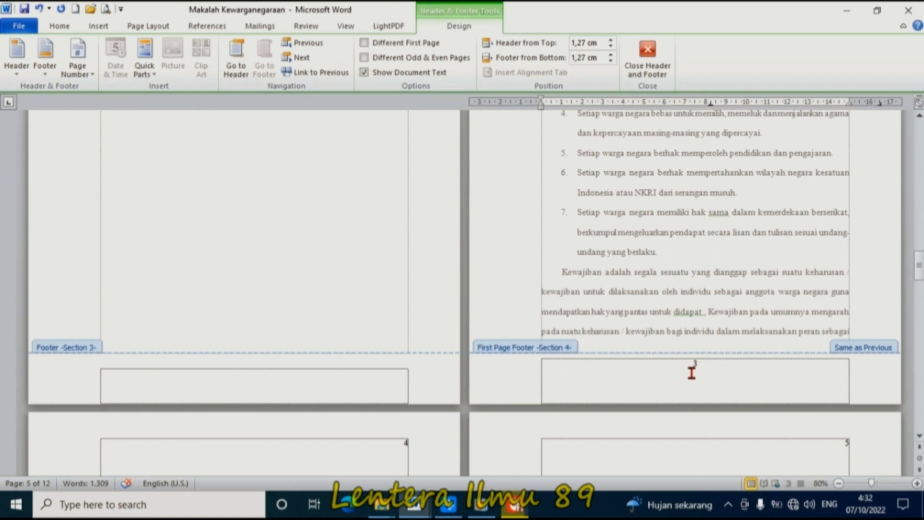
scroll(700, 369, down, 5)
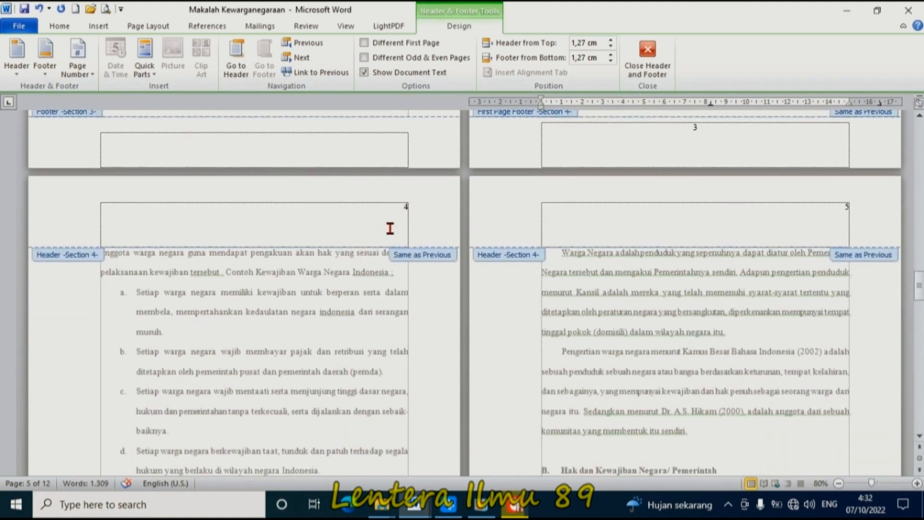
scroll(390, 228, down, 10)
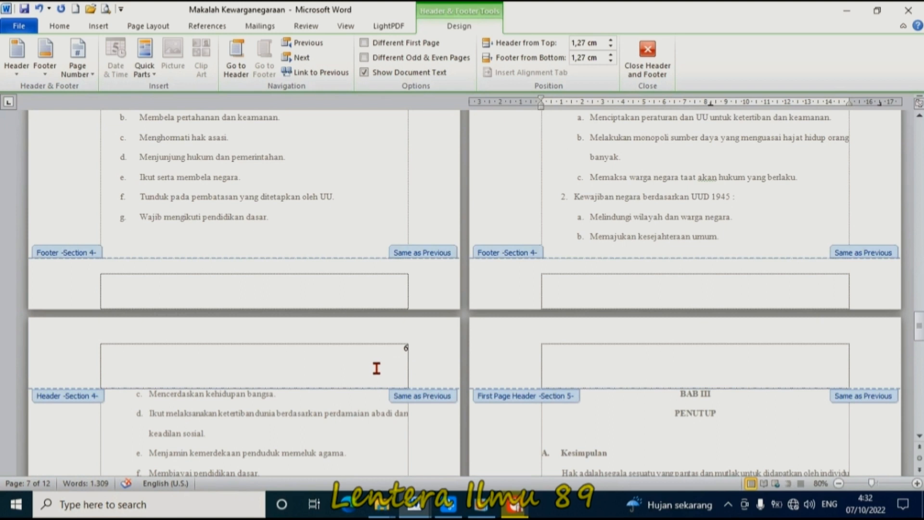
scroll(726, 450, down, 5)
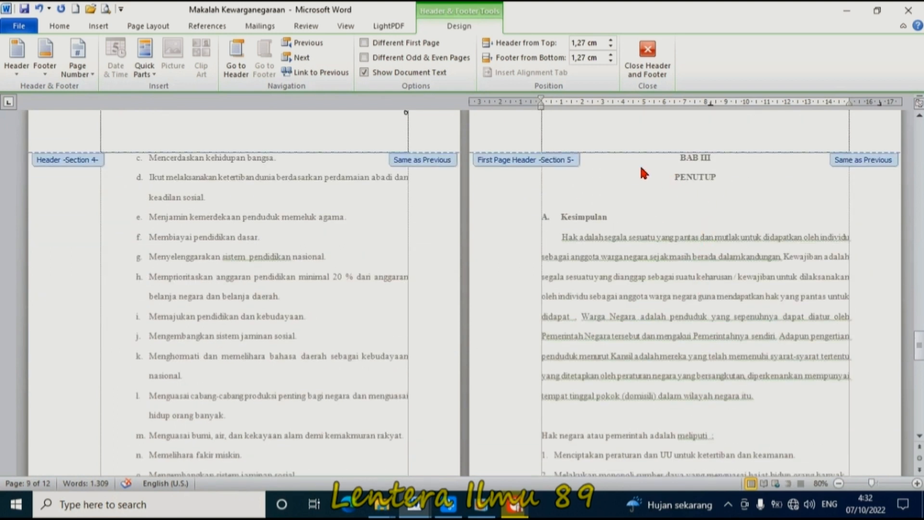
scroll(848, 275, down, 12)
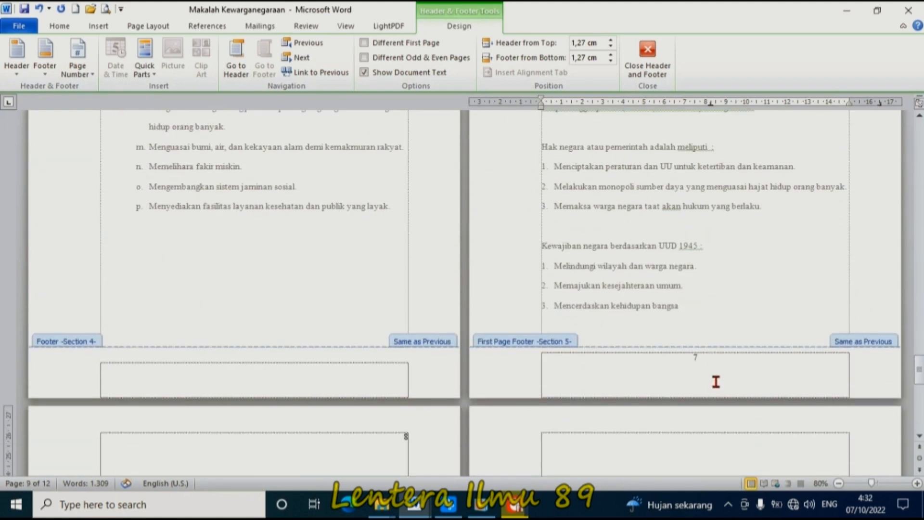
scroll(772, 306, down, 6)
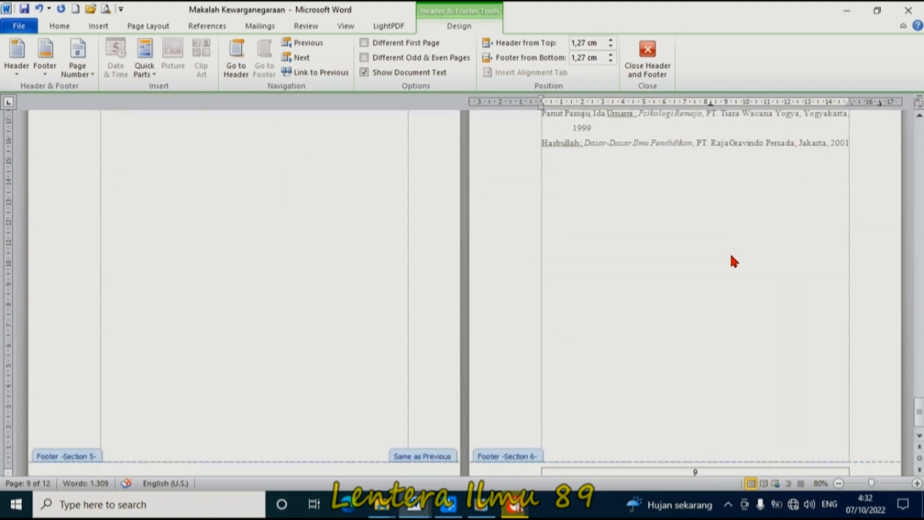
- Return to the cover page and close header and footer editing
scroll(703, 434, up, 5)
drag(919, 407, 919, 136)
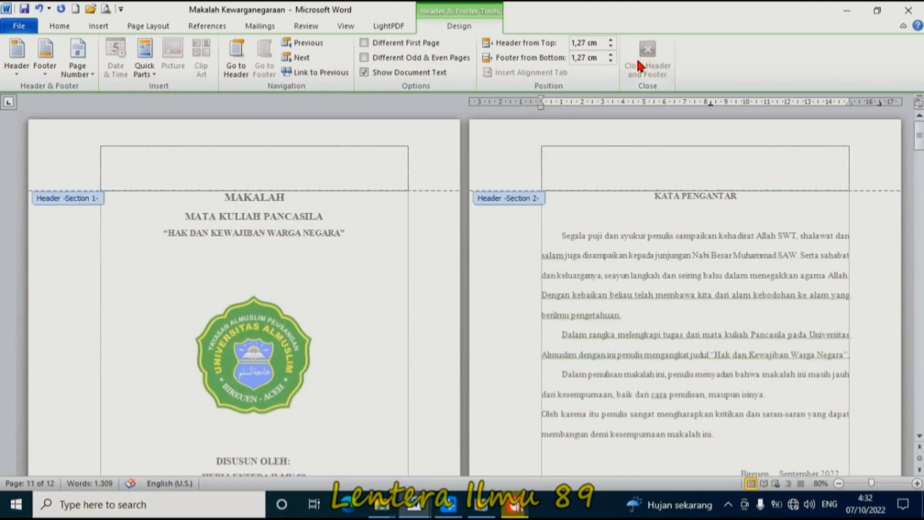
click(640, 66)
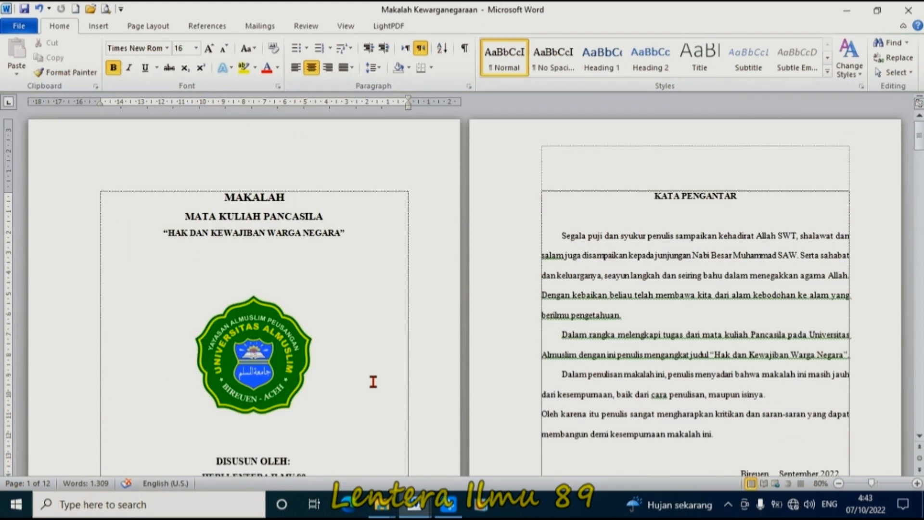